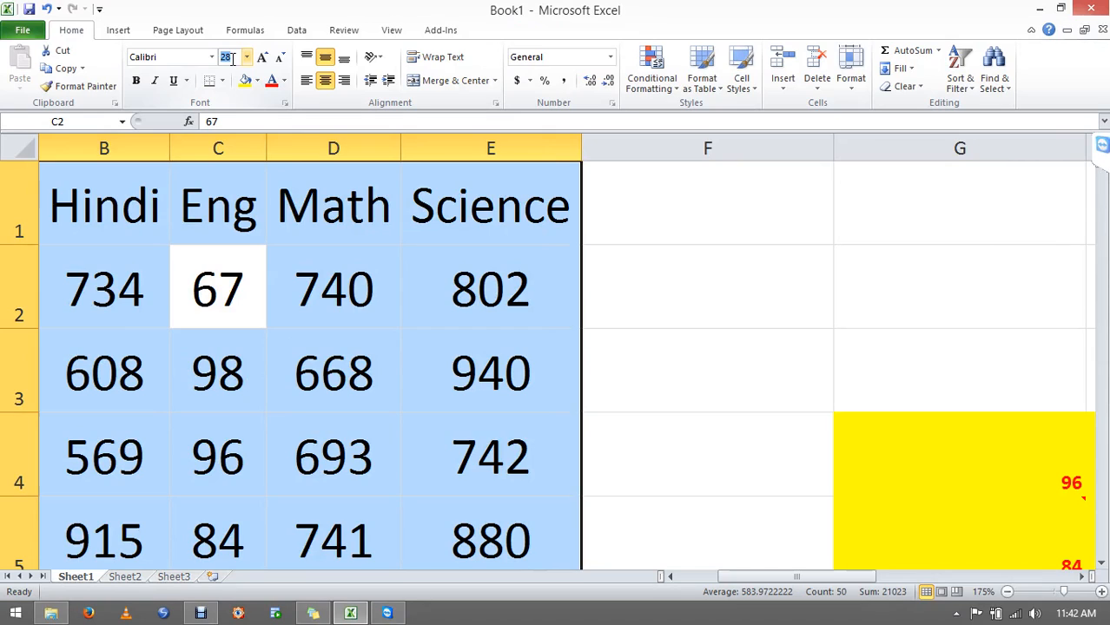
Set the font size of the selected marks table to 10 and autofit its column widths.
text(10)
key(Return)
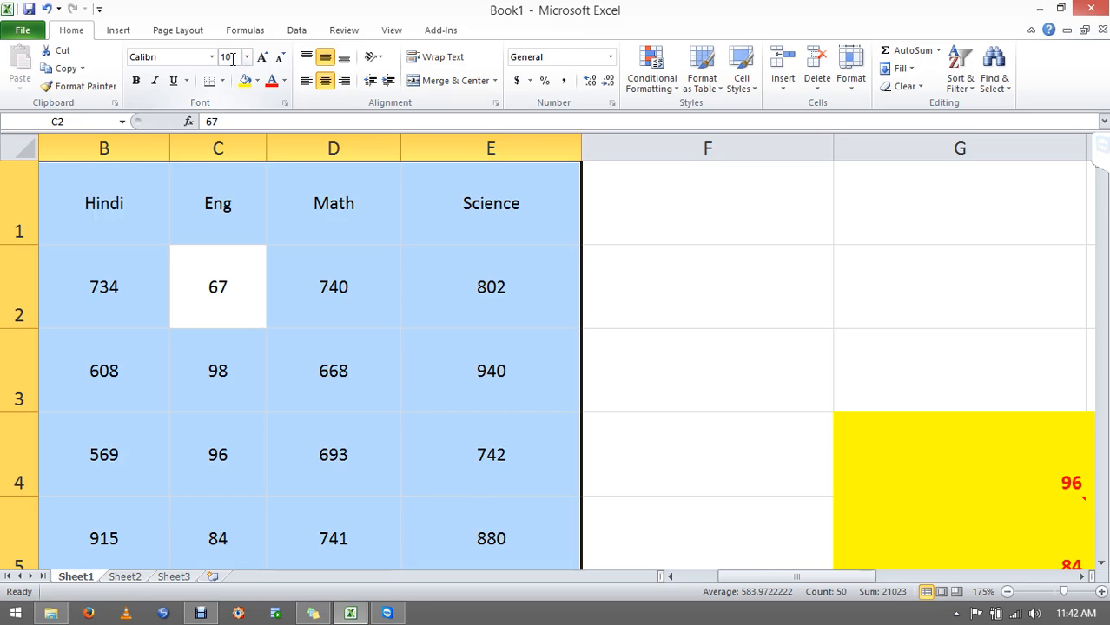
key(alt+o)
key(c)
key(a)
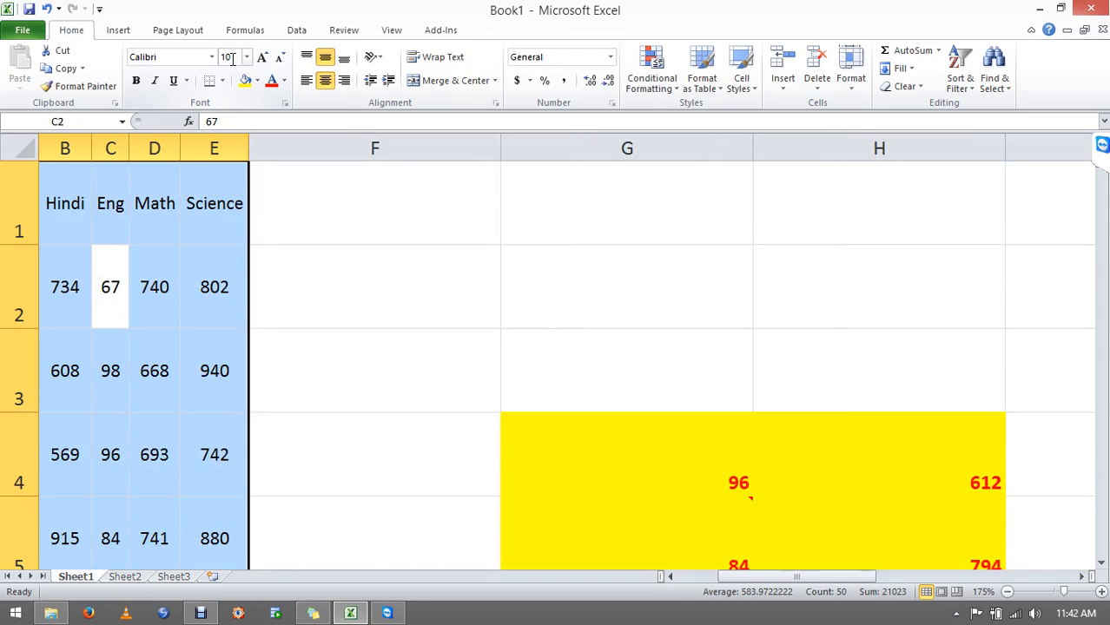
Autofit the row heights of the selected marks table.
key(alt+o)
key(r)
key(a)
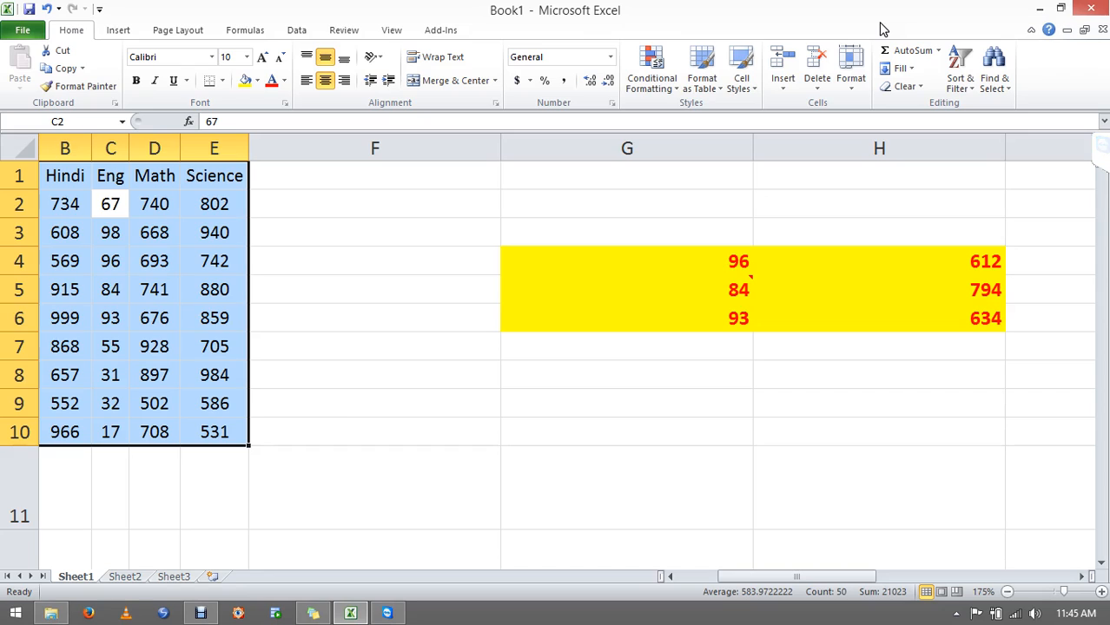
key(alt)
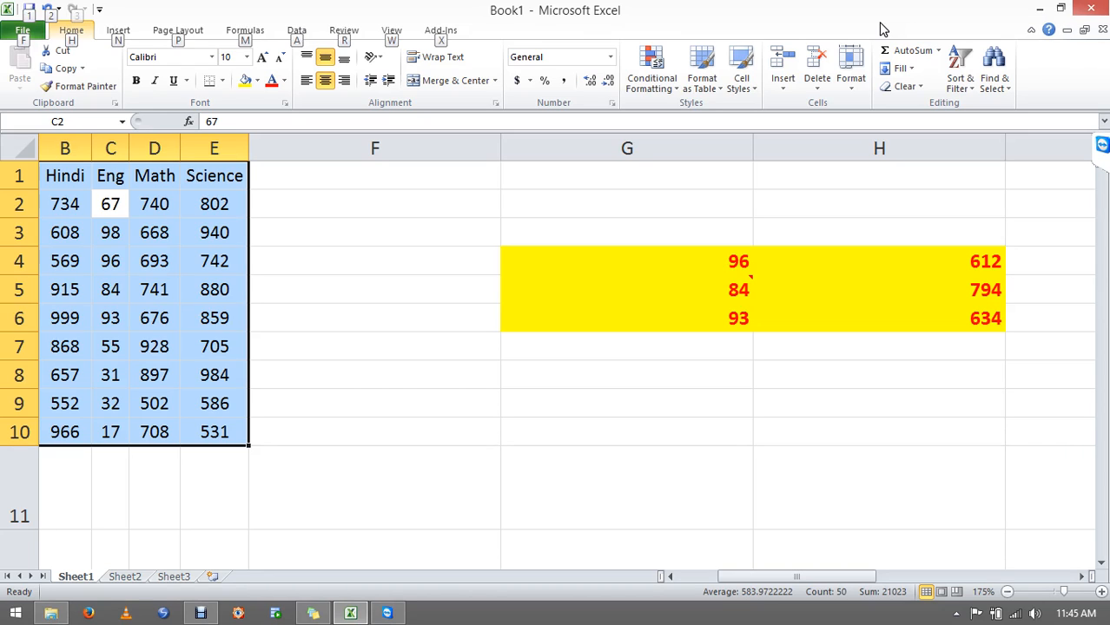
key(h)
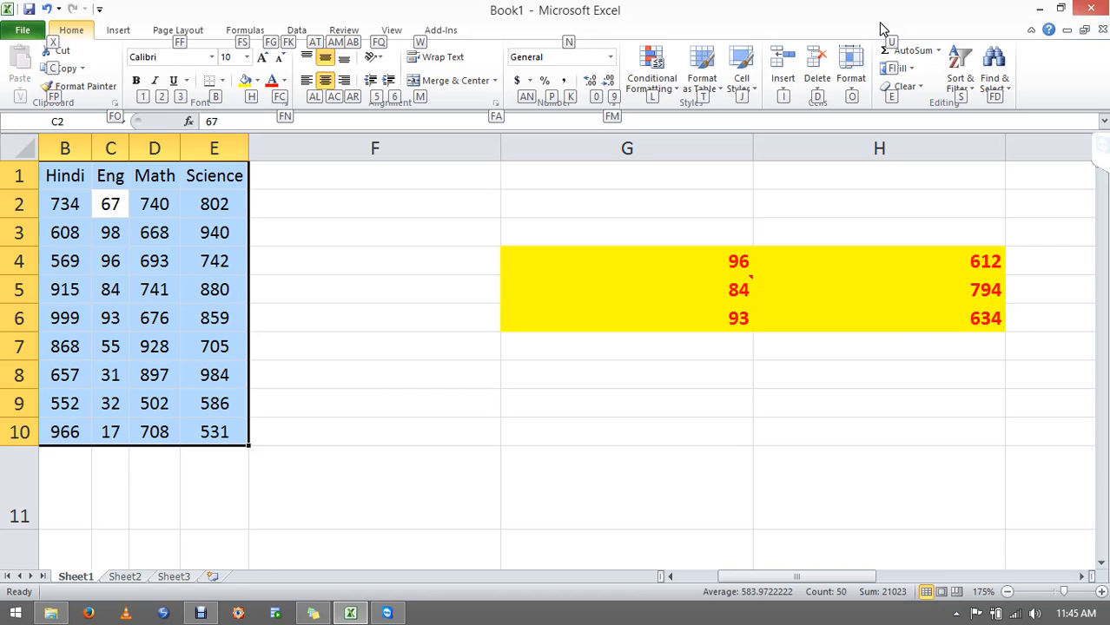
key(o)
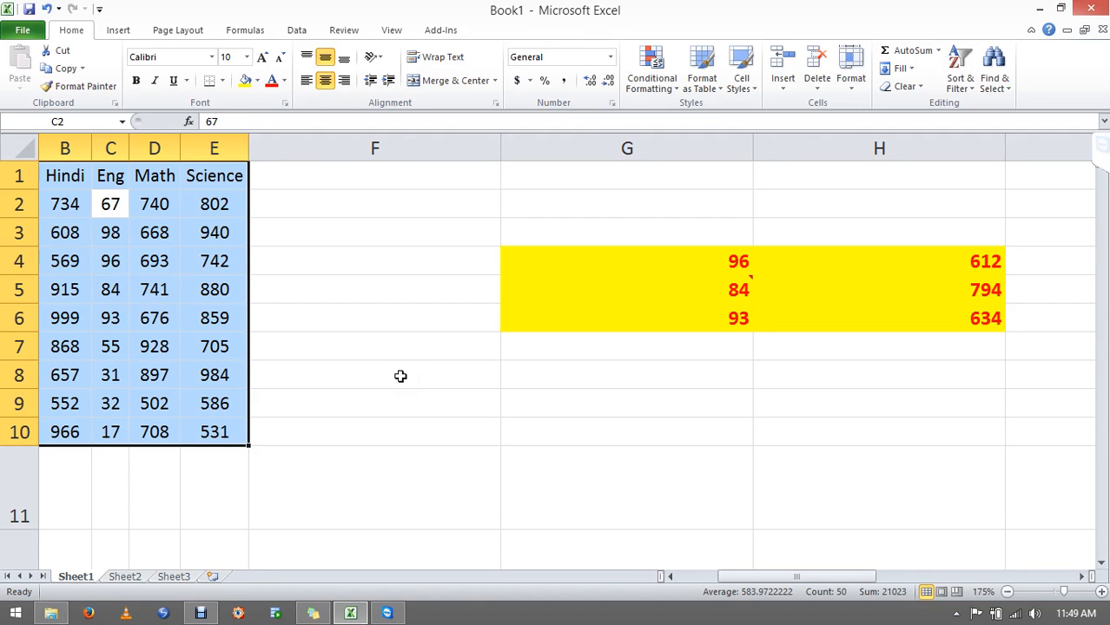
key(ctrl+a)
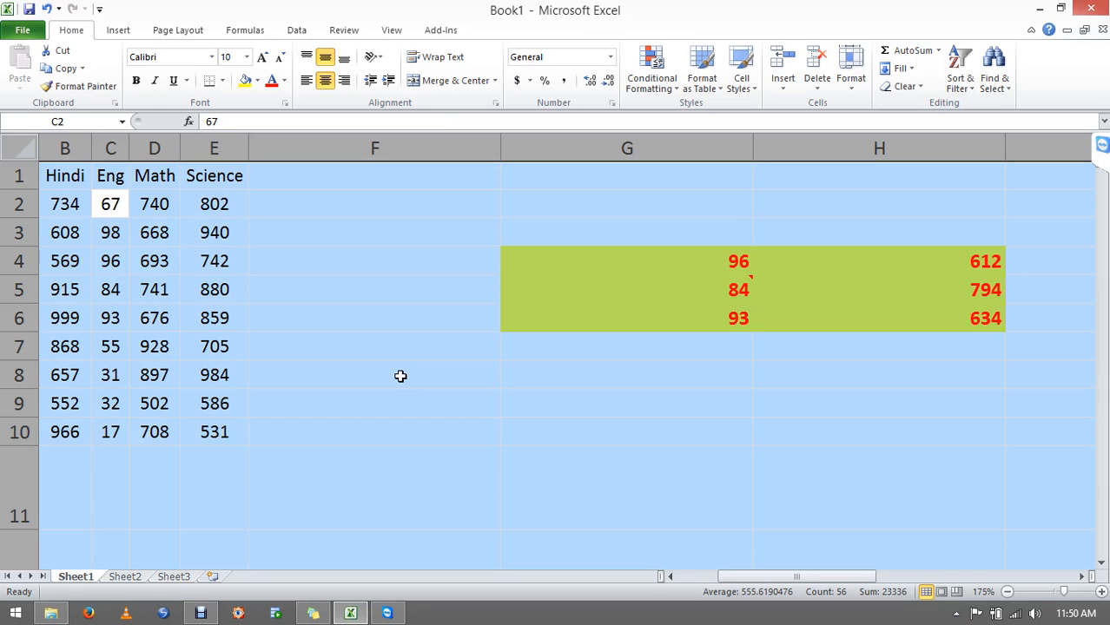
click(739, 424)
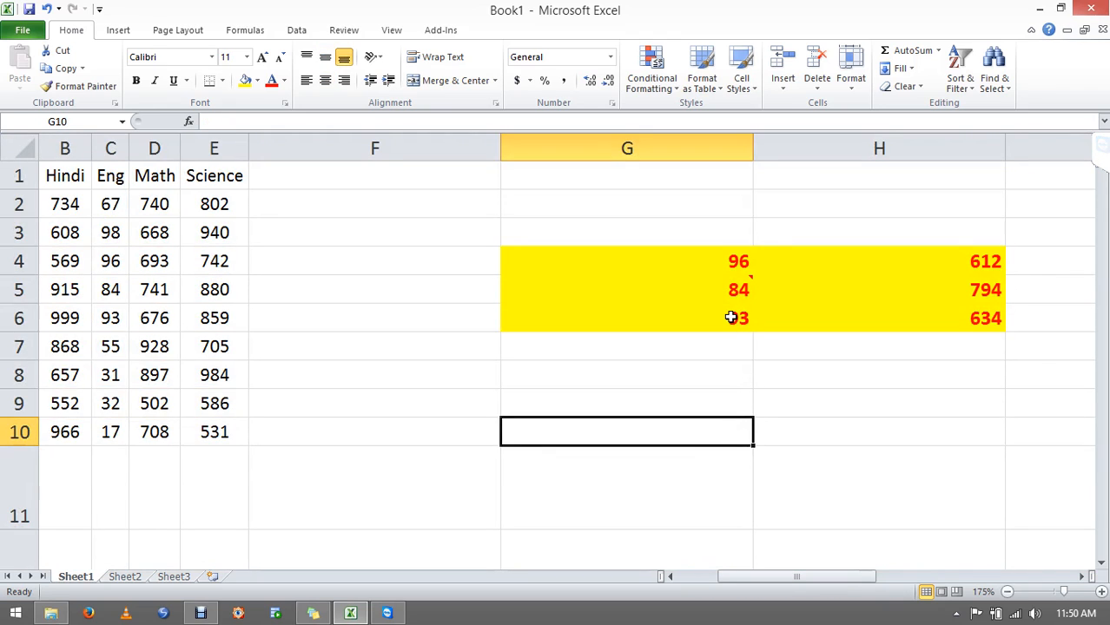
Clear all contents and formatting from the yellow block G4:H6.
click(717, 322)
key(ctrl+a)
key(alt+e)
key(a)
key(a)
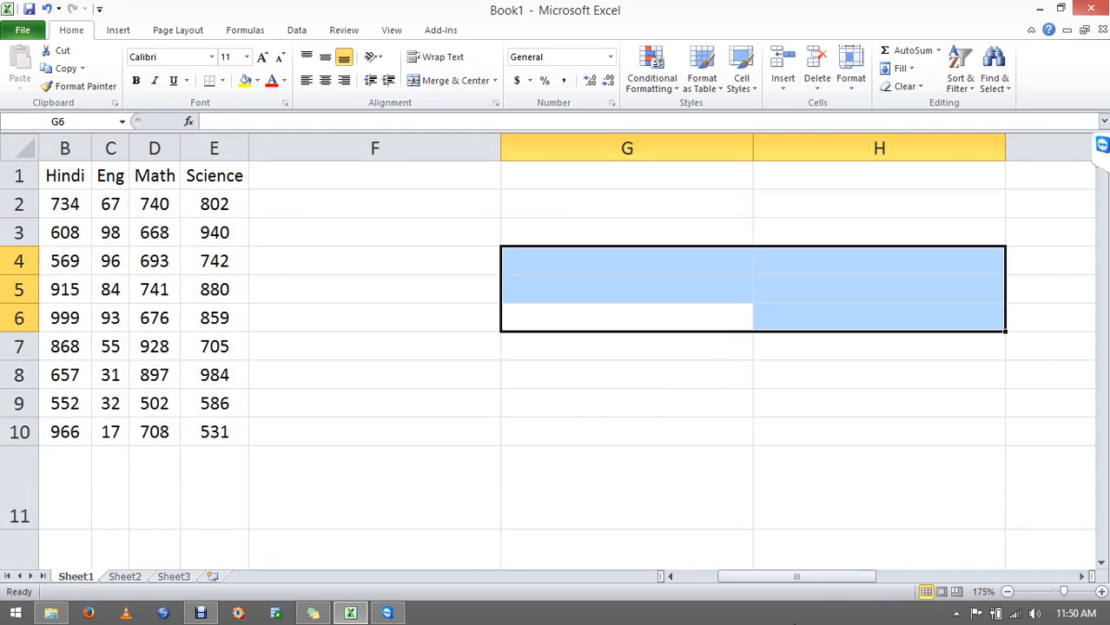
Select the whole sheet and set the width of all columns to 15.
click(262, 328)
key(ctrl+a)
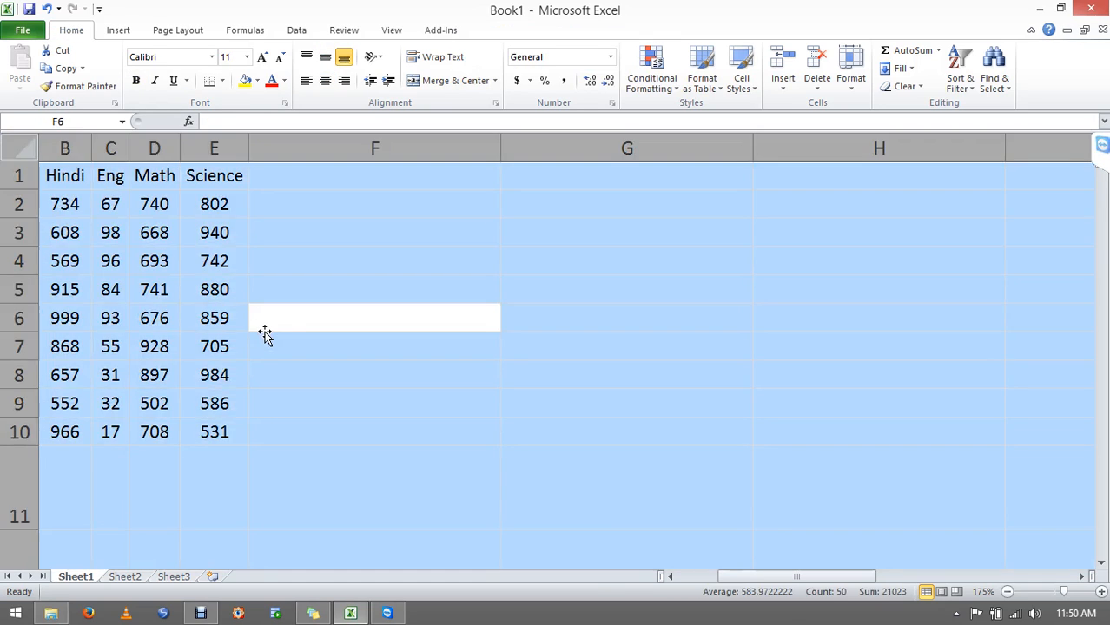
key(alt+o)
key(c)
text(w)
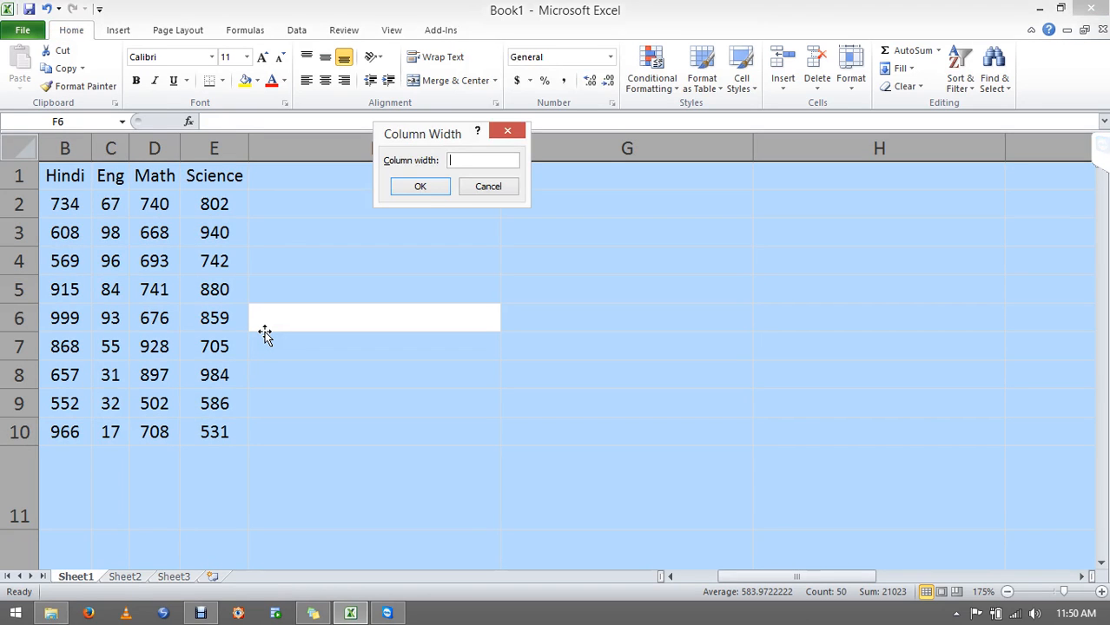
text(14)
key(Return)
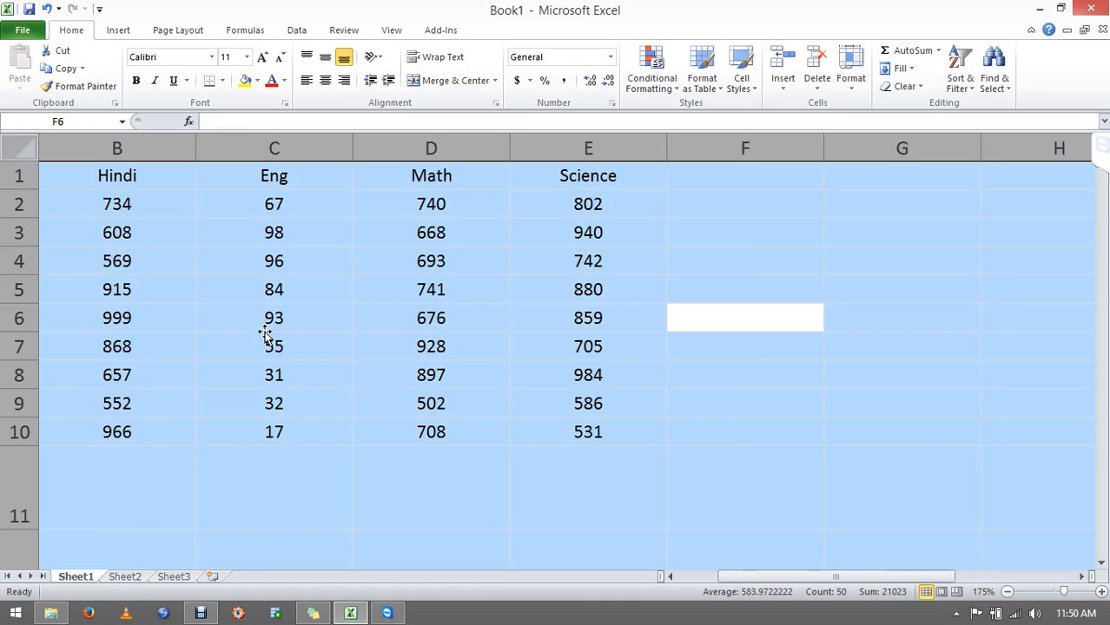
Set the column width of the entire selected sheet to 8.
key(alt+o)
text(cw)
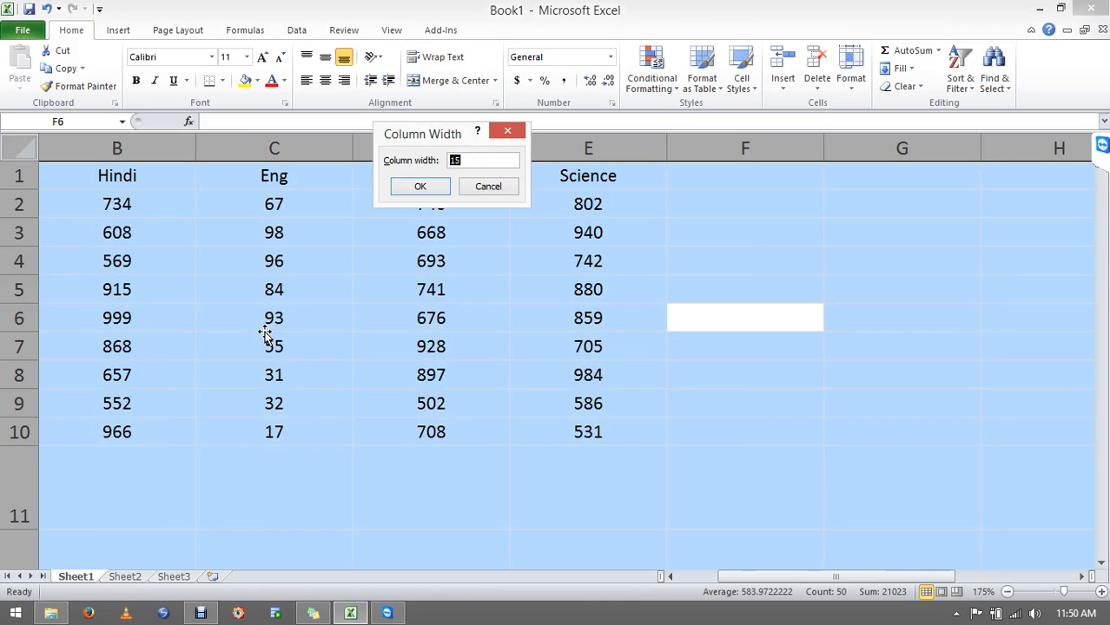
text(8)
key(Return)
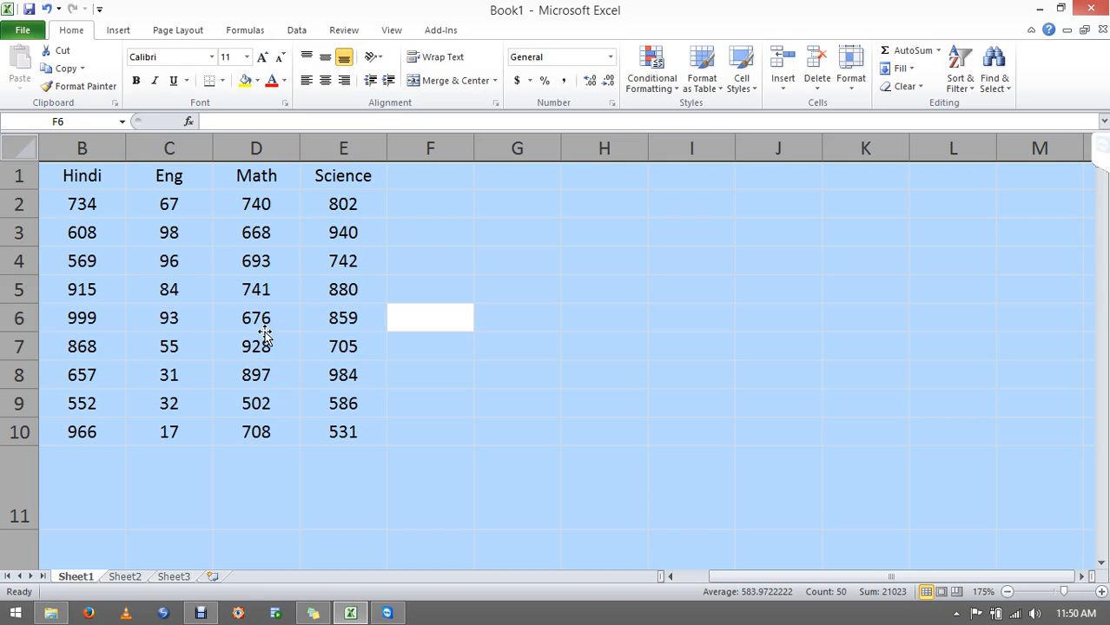
Format the data range A1:E10 as a table with headers, using the red style in the first row of Medium styles.
scroll(494, 256, down, 1)
scroll(560, 342, up, 1)
key(Left)
key(Home)
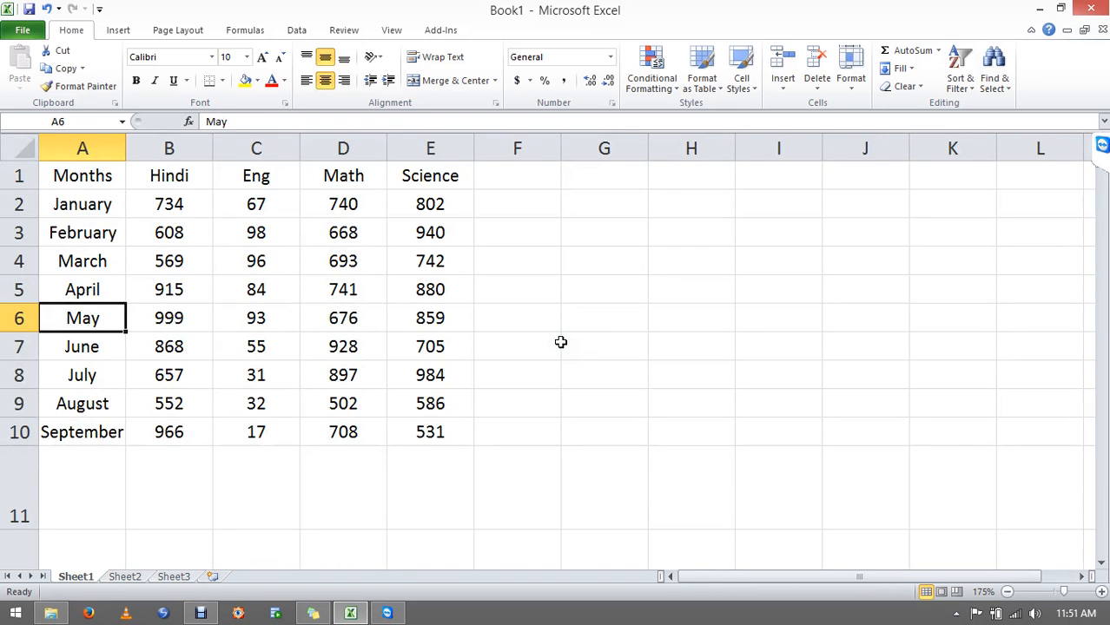
key(ctrl+a)
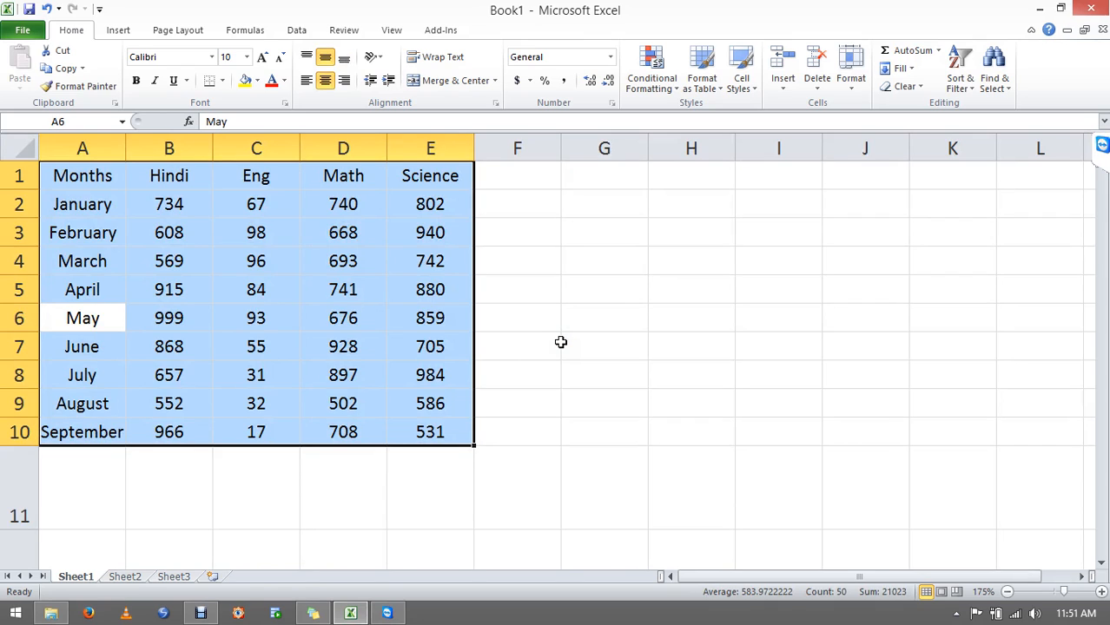
key(alt)
key(h)
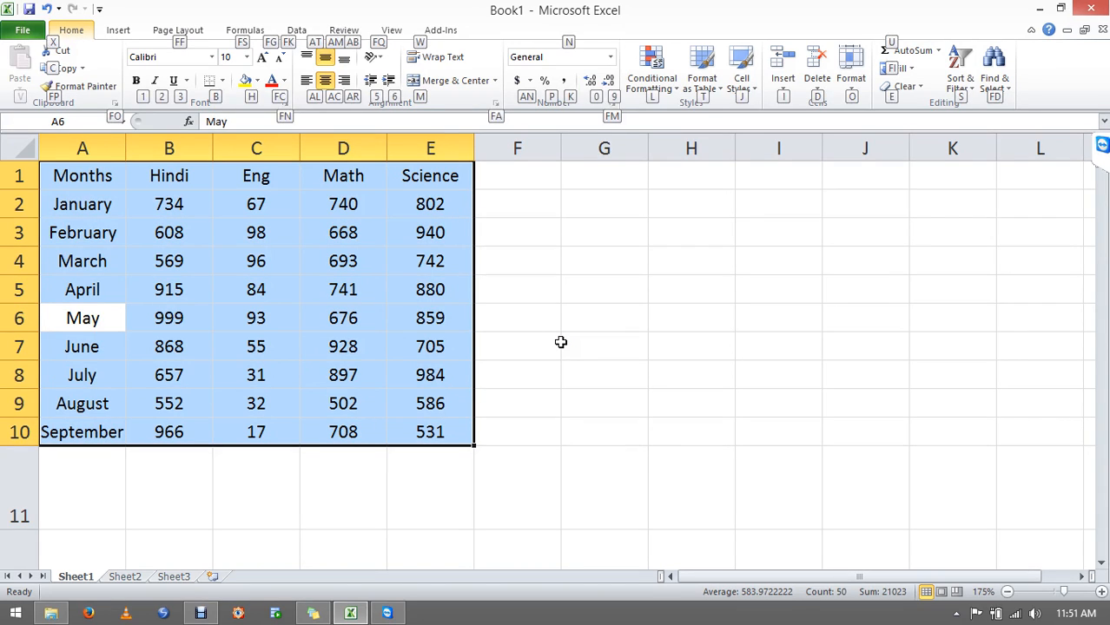
key(t)
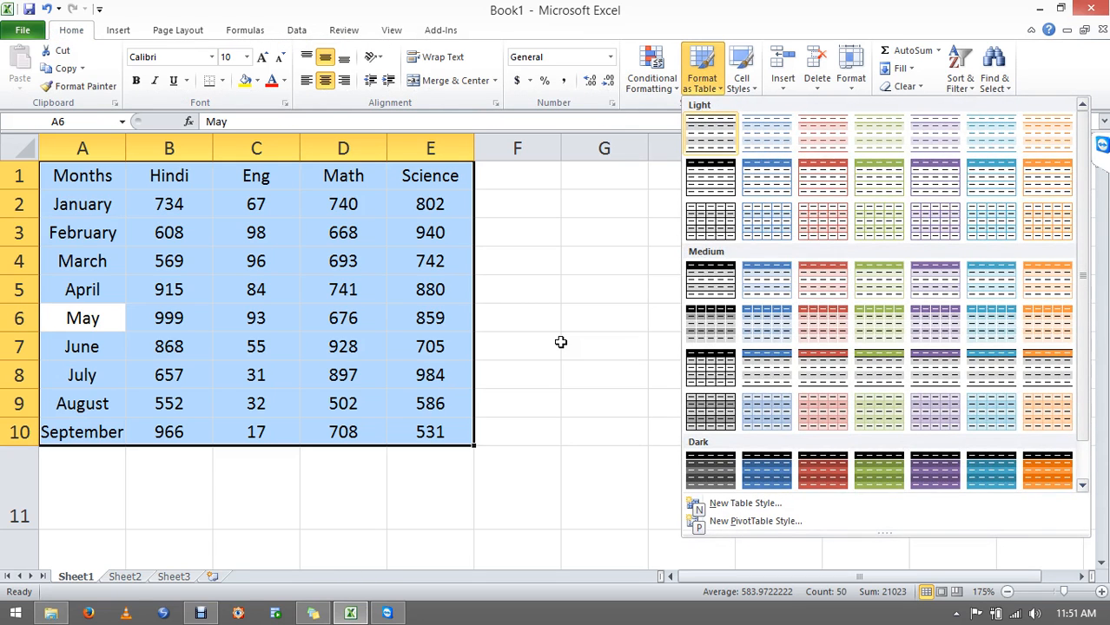
click(821, 279)
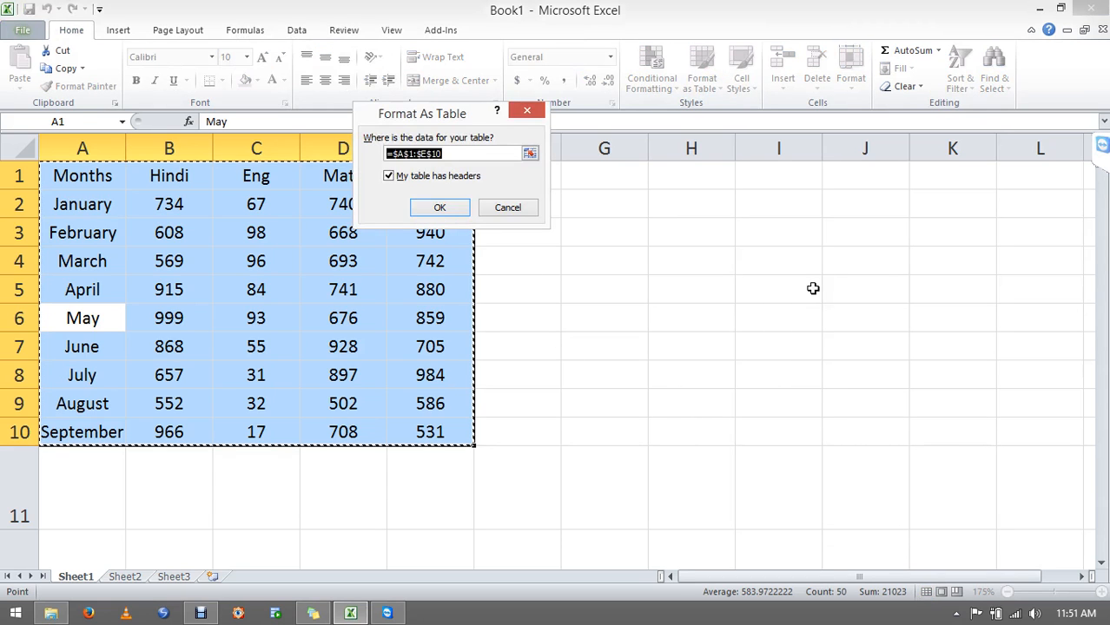
click(451, 209)
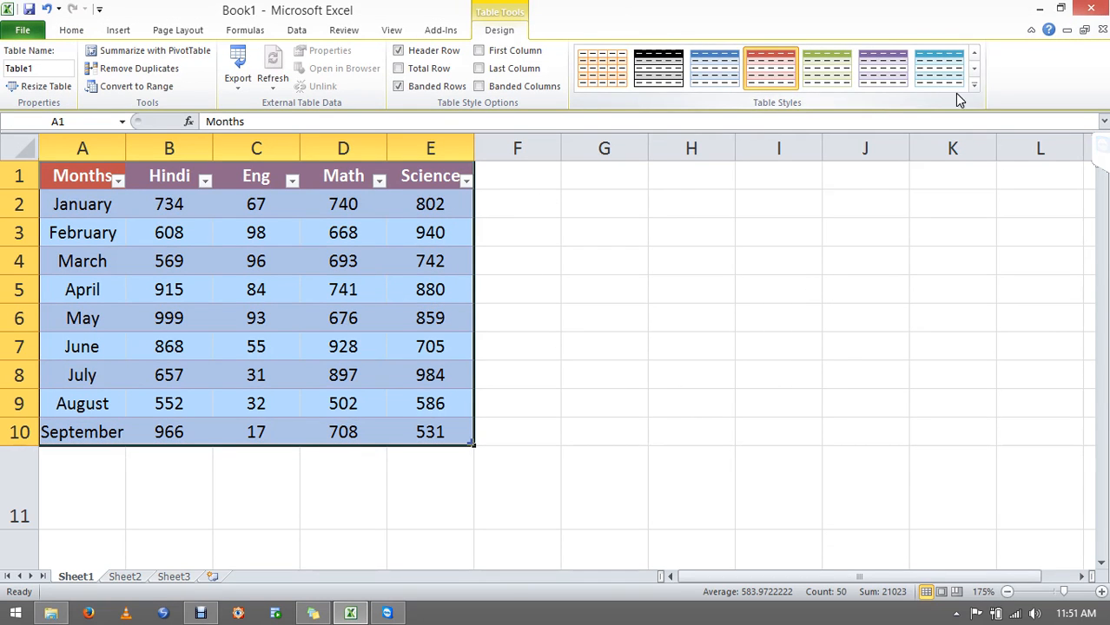
Change the table's style to the orange Medium design with an orange header and grey banded rows.
click(975, 85)
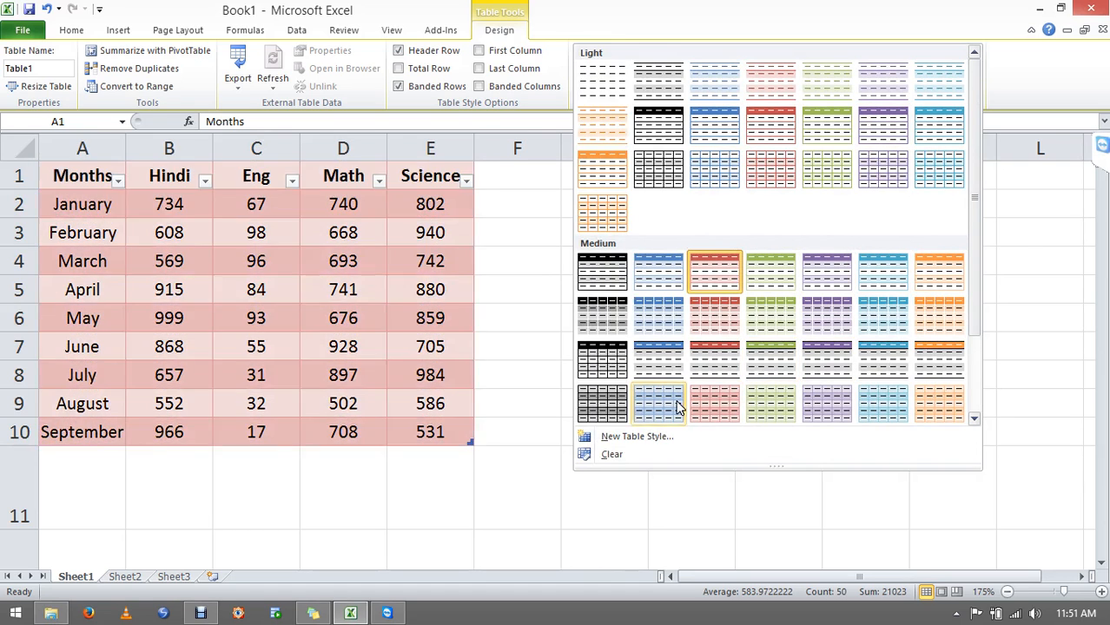
click(927, 357)
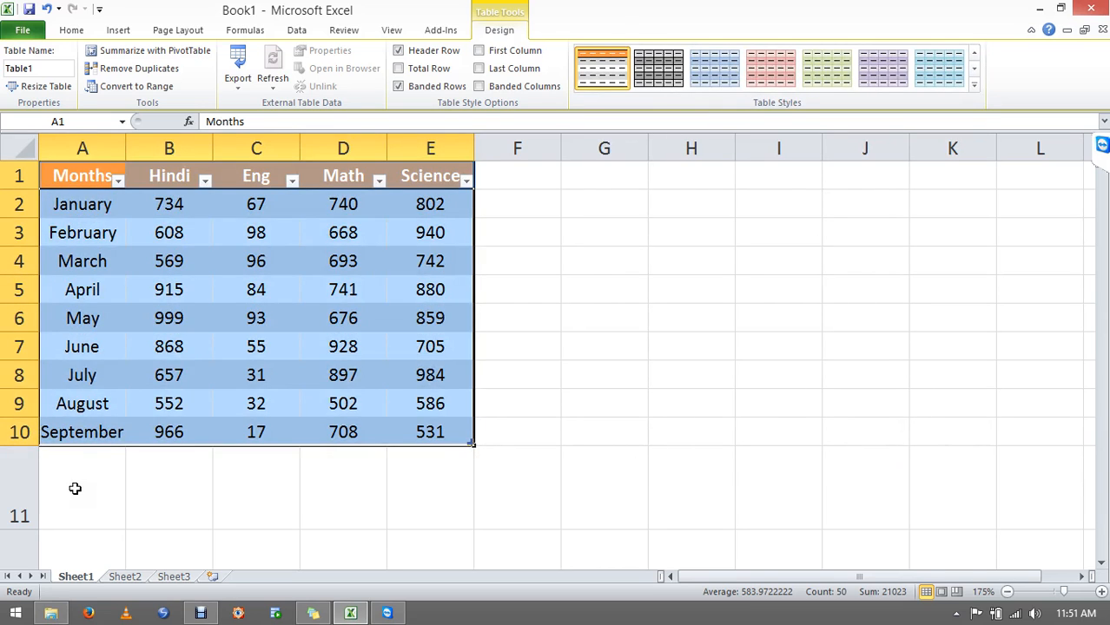
Enter sample text in row 11 below September: sdfk under Months, hjg under Eng and ghj under Science.
click(114, 475)
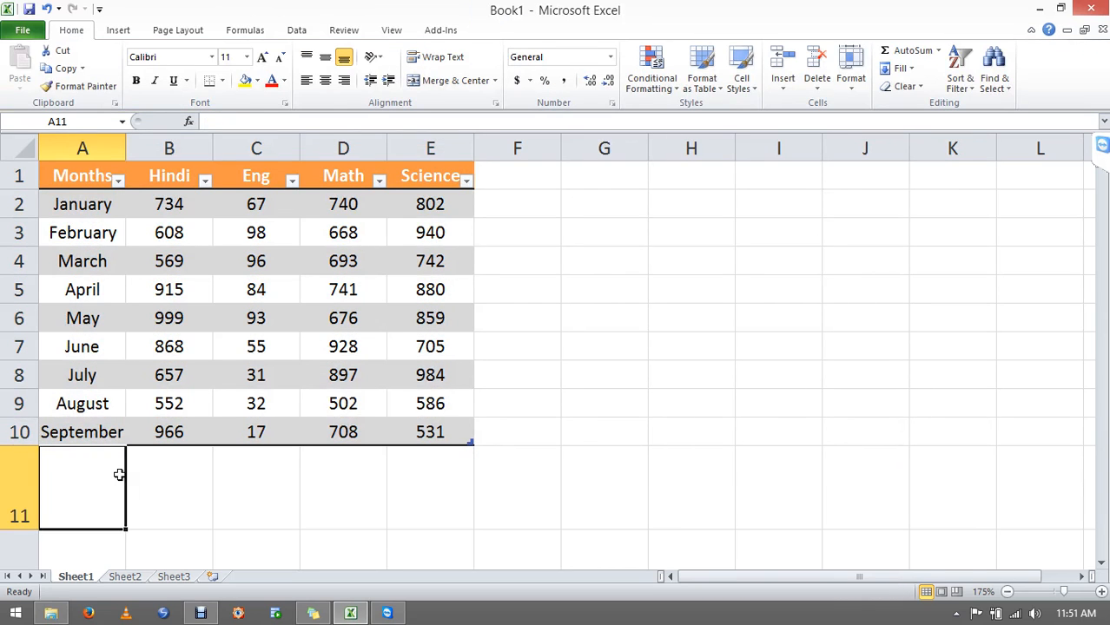
text(sdfk)
key(Tab)
key(Tab)
text(hjg)
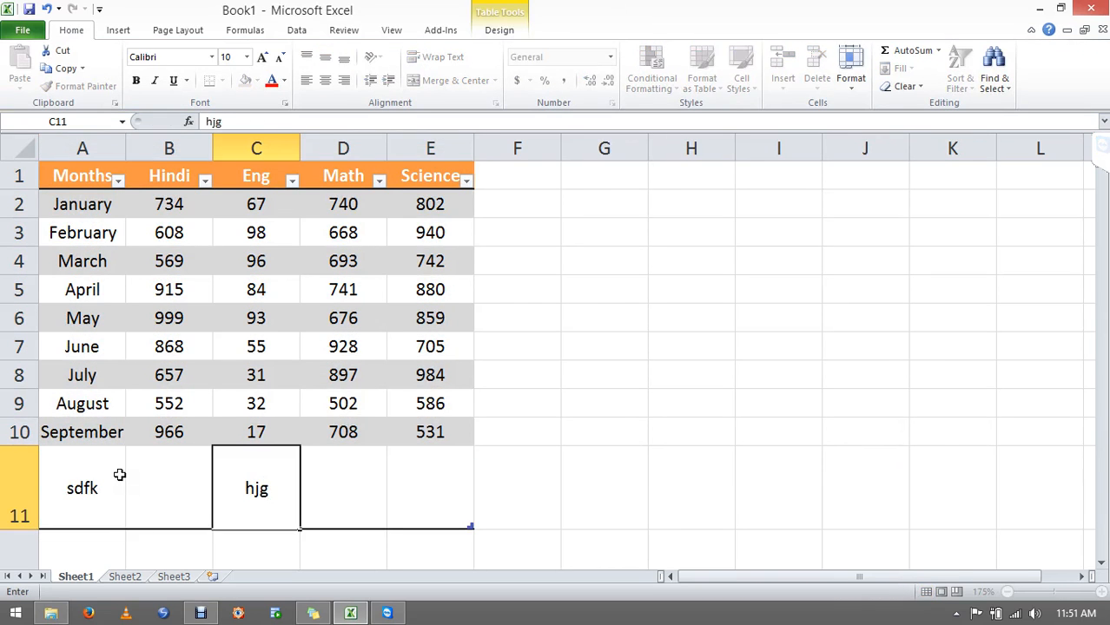
key(Tab)
key(Tab)
text(ghj)
Fill rows 12 to 14 of the table with filler text such as g, jhg, hjg, hj and ghj, ending with j in D14.
key(Tab)
text(g)
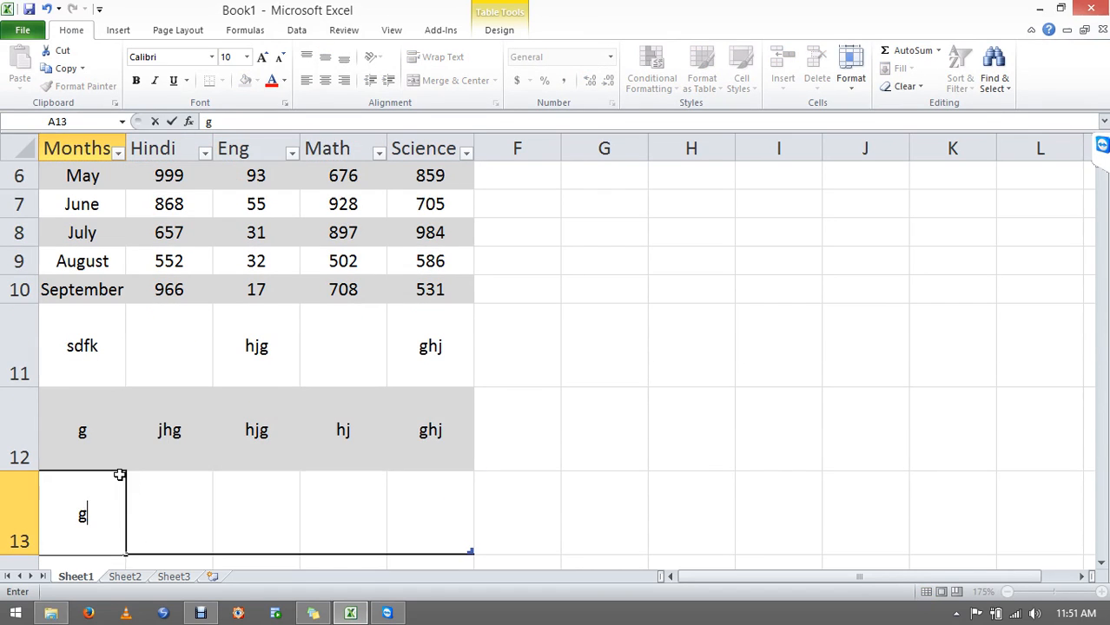
text(	jhg	hjg	hj	ghj	ghj	g	hjg	hjg	h	ghj)
key(Tab)
text(g)
key(Tab)
text(hjg)
key(Tab)
text(j)
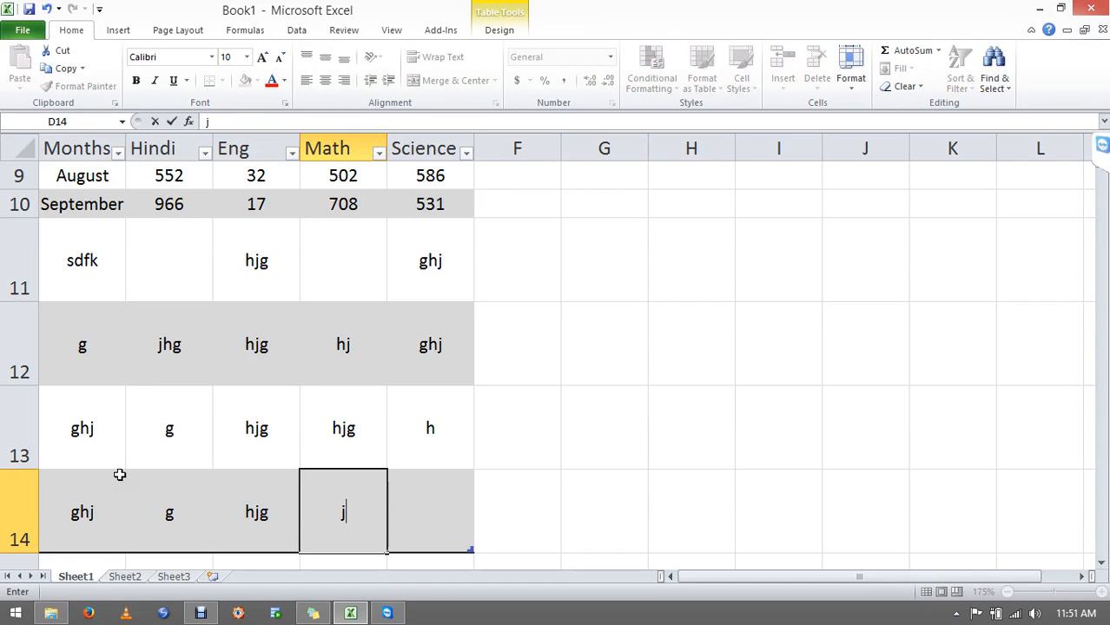
Select the whole sheet and autofit the height of all rows.
click(623, 324)
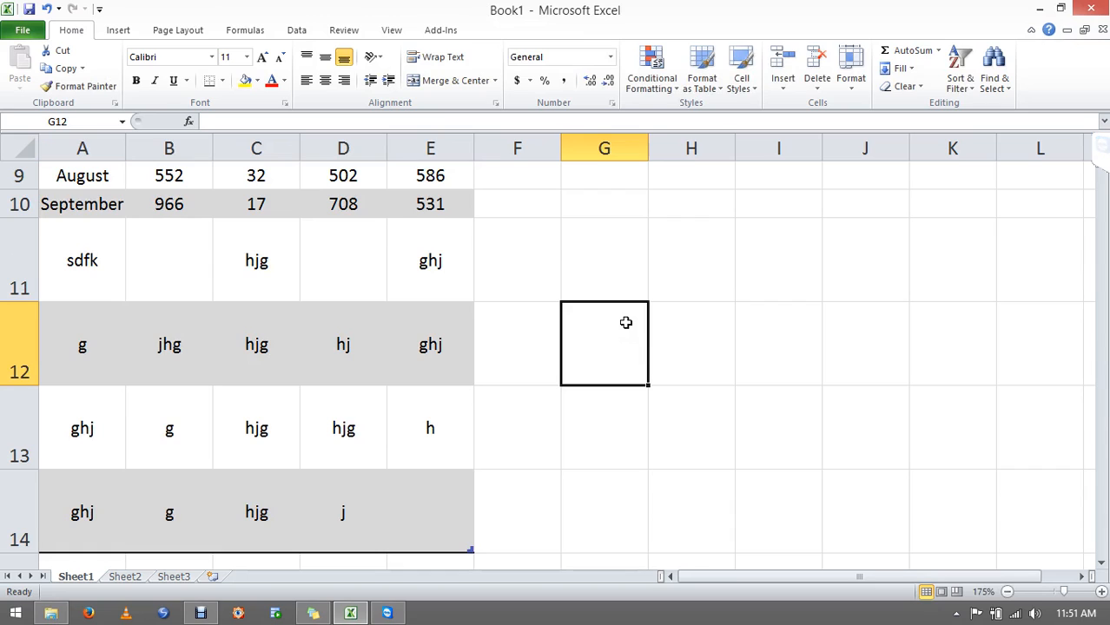
key(ctrl+a)
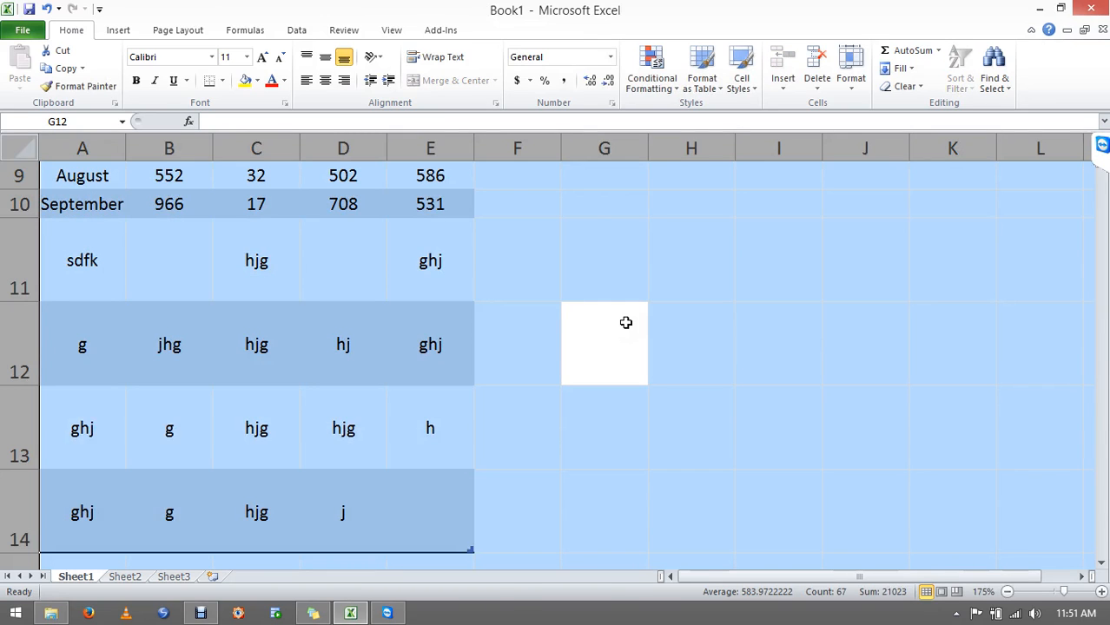
key(alt+o)
key(r)
key(a)
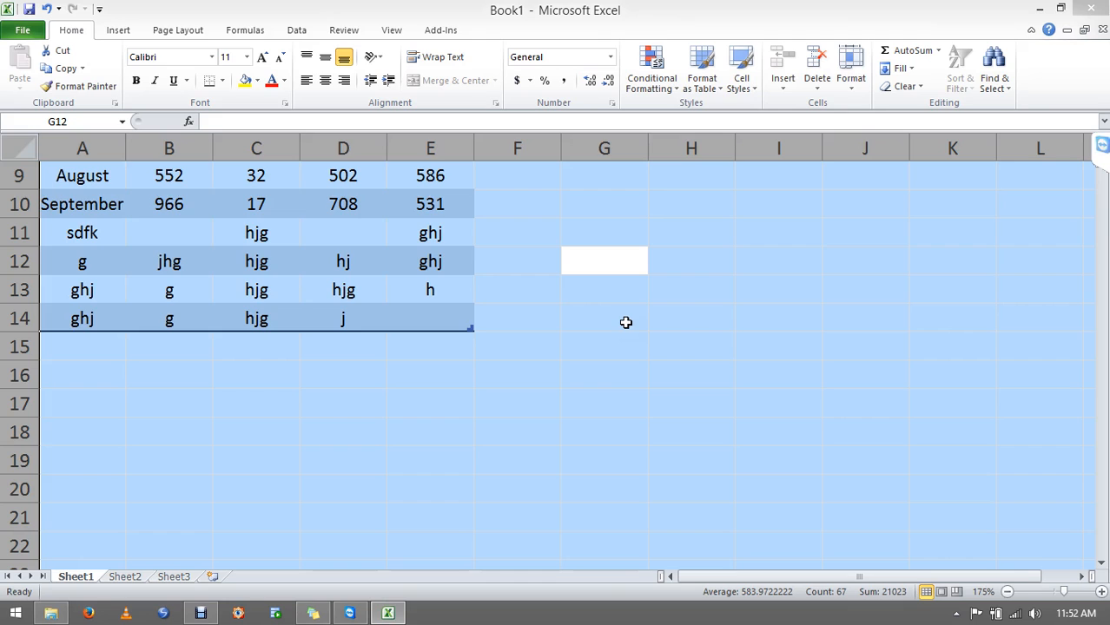
Remove the filter buttons from the table's header row.
key(ctrl+Home)
key(Down)
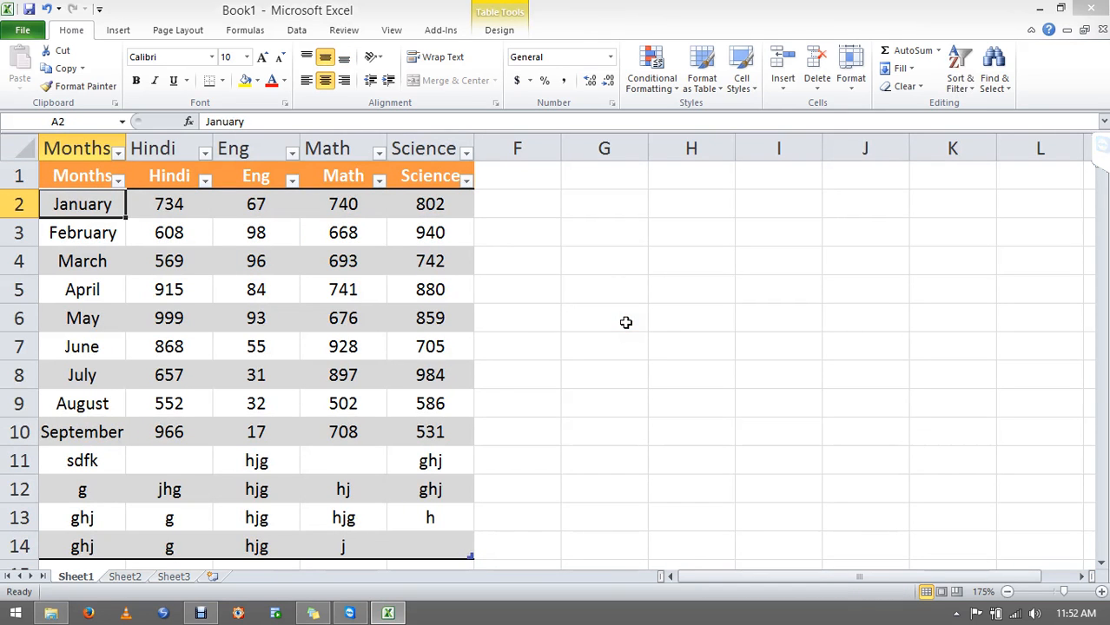
key(Up)
key(alt+d)
key(f)
key(f)
key(Down)
key(Up)
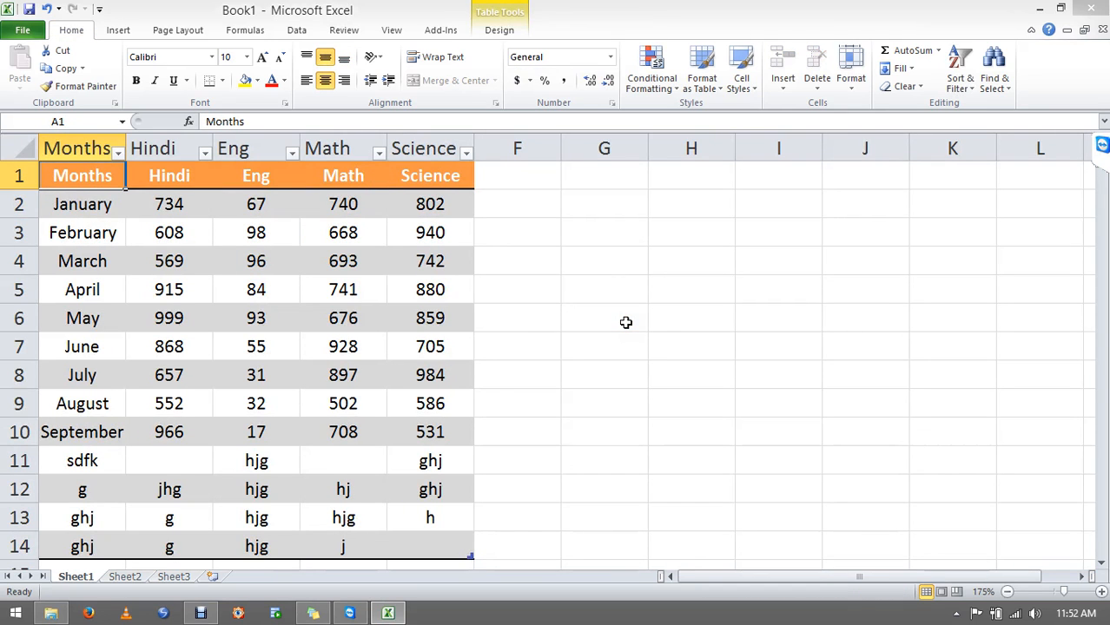
Turn the table's AutoFilter on and off again.
key(alt+d)
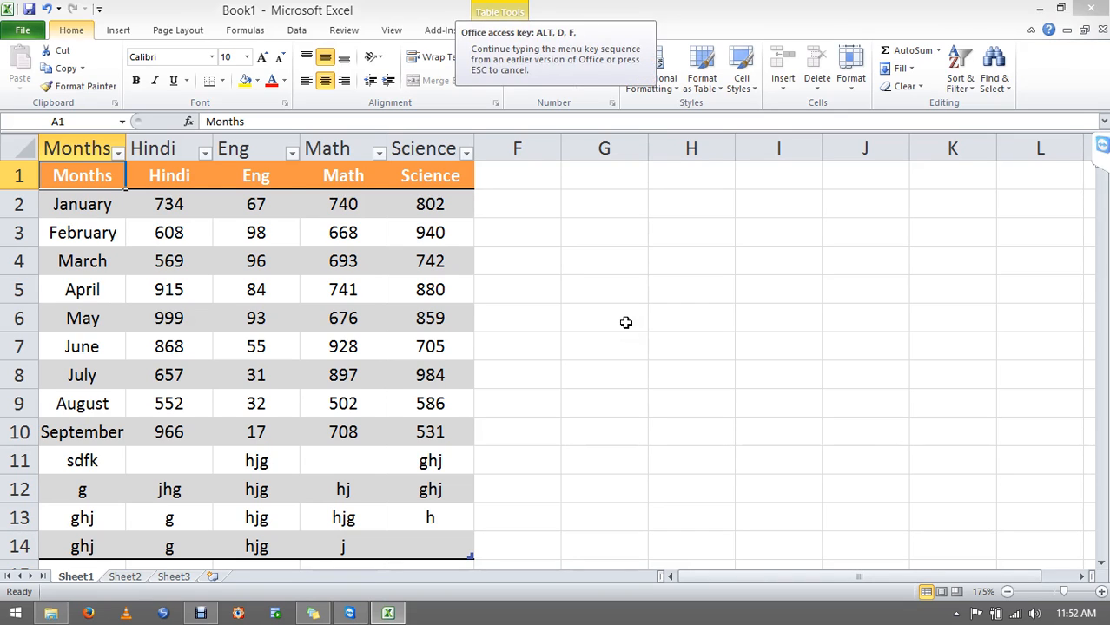
key(f)
key(f)
key(alt+d)
key(f)
key(f)
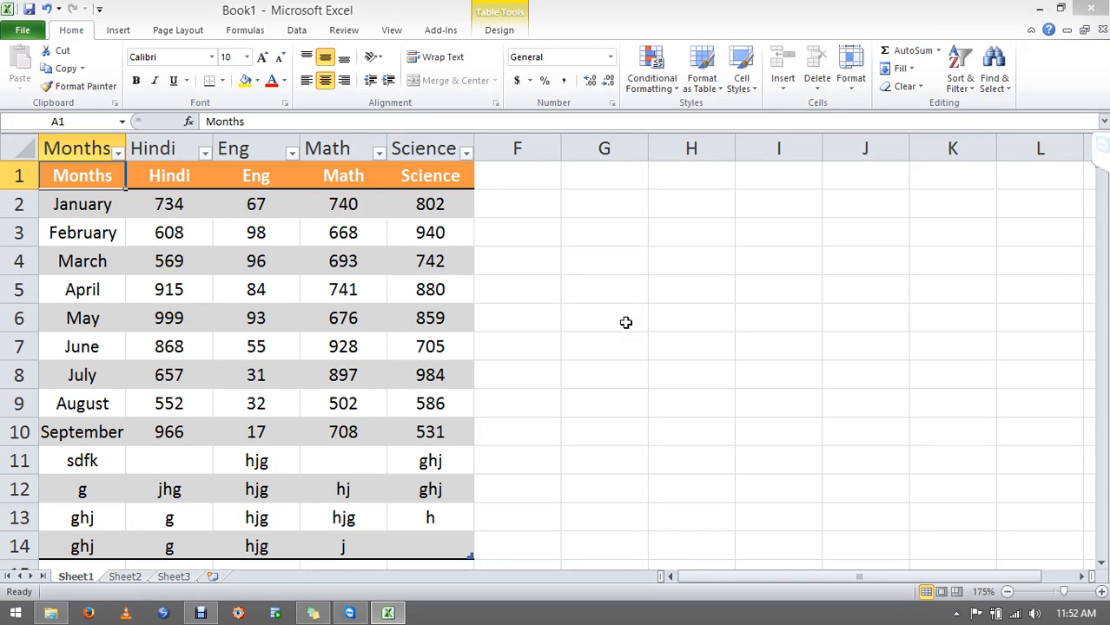
click(409, 141)
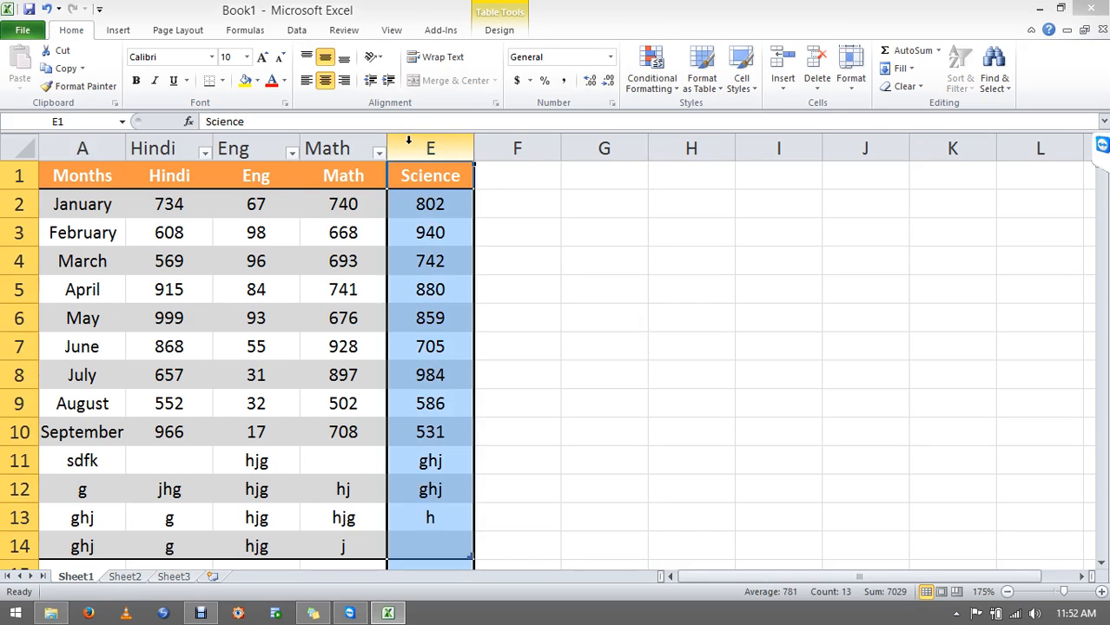
click(243, 251)
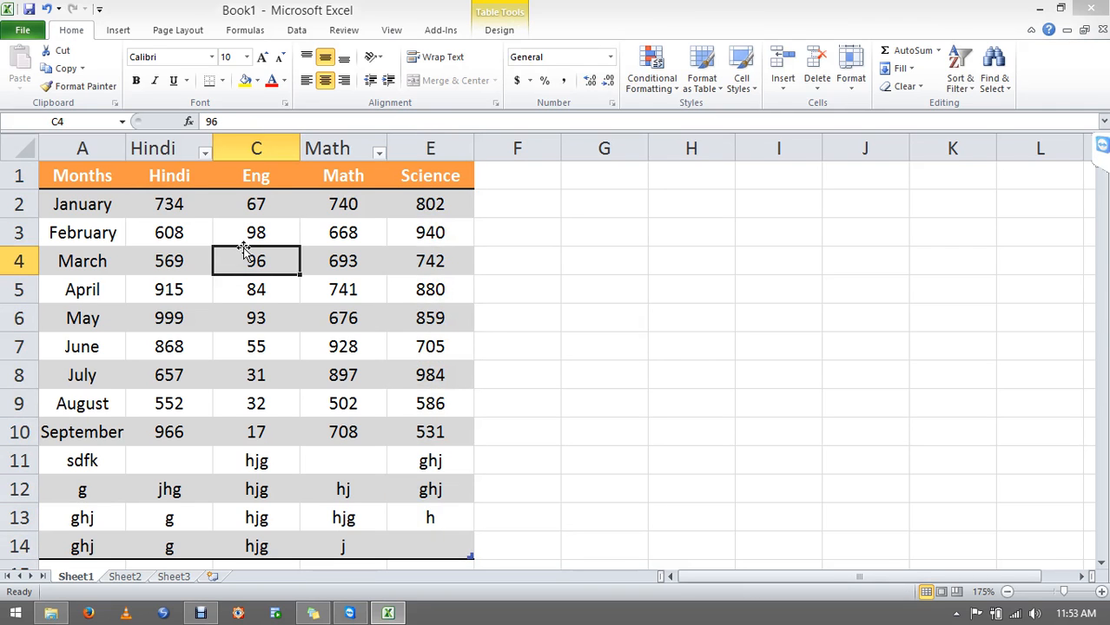
key(super+d)
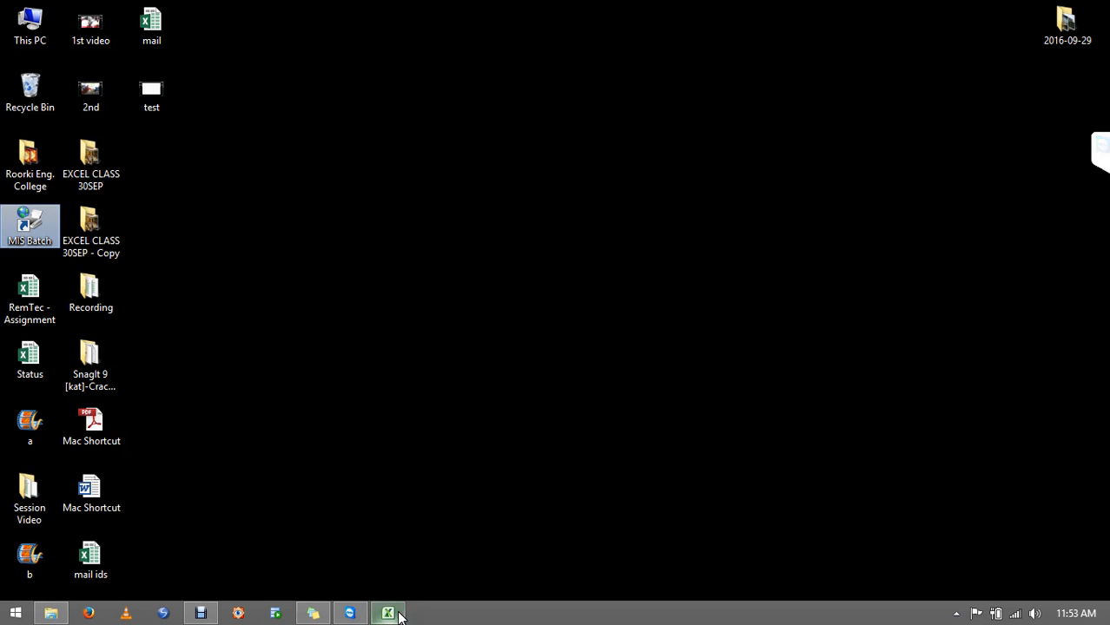
click(388, 613)
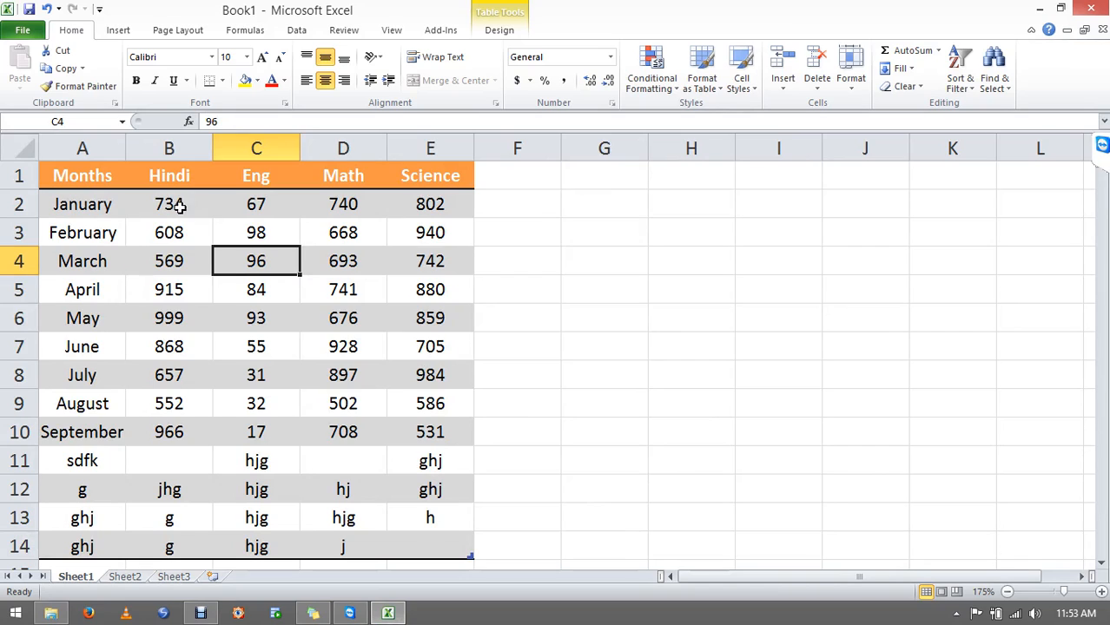
drag(178, 257, 173, 234)
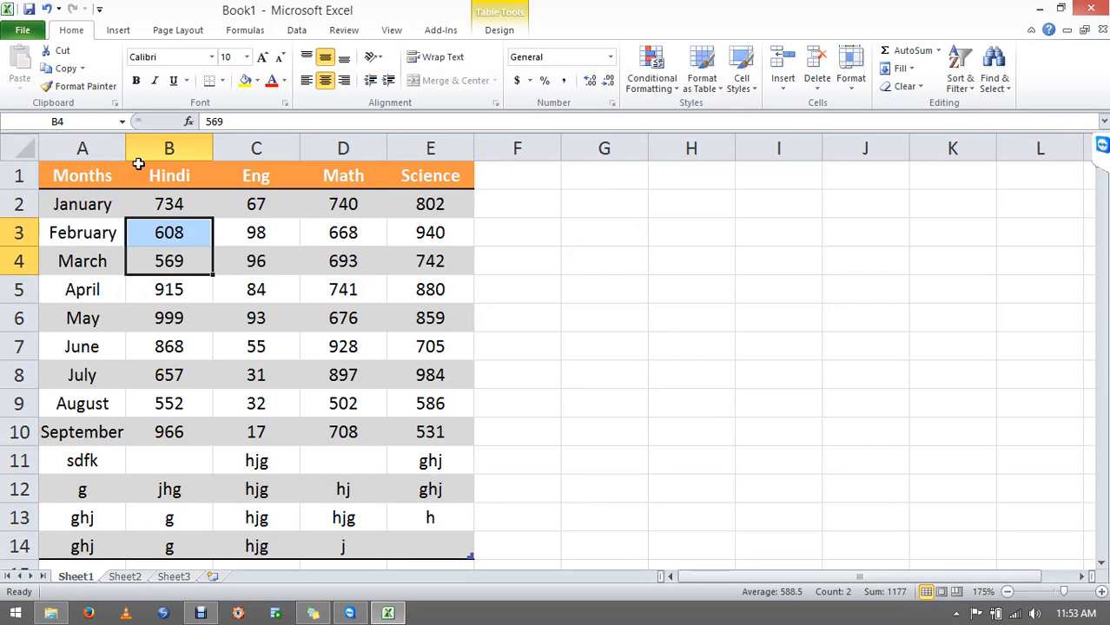
Move the active cell down below the table to B17 and back up to B12 to compare the column headings.
key(Down)
key(Down)
key(Down)
key(Down)
key(Down)
key(Down)
key(Down)
key(Down)
key(Down)
key(Down)
key(Down)
key(Down)
key(Down)
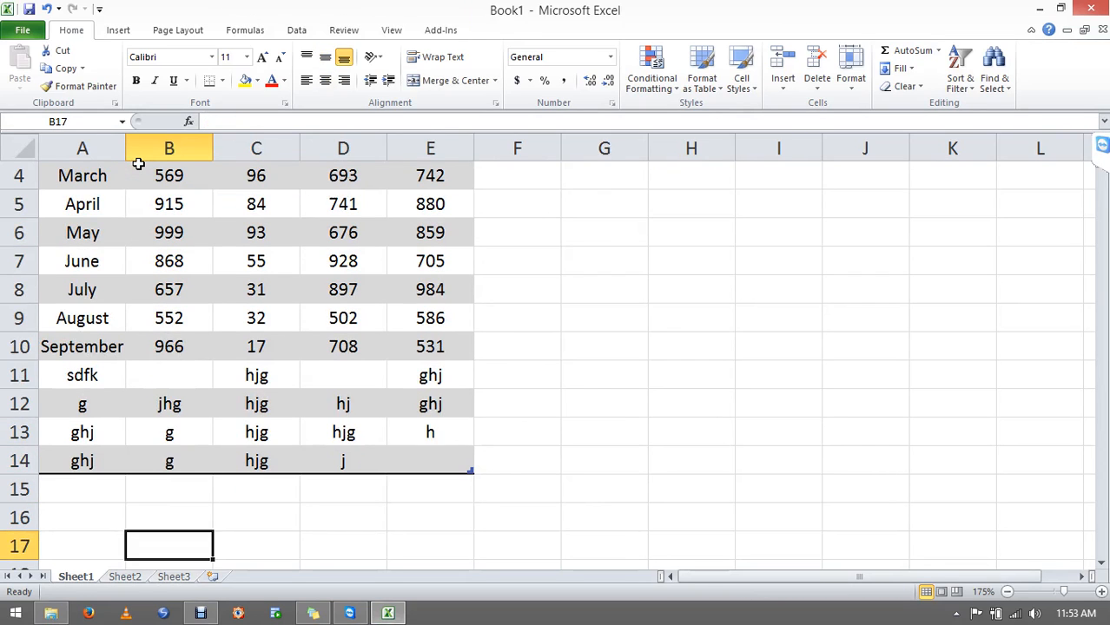
key(Up)
key(Up)
key(Up)
key(Up)
key(Up)
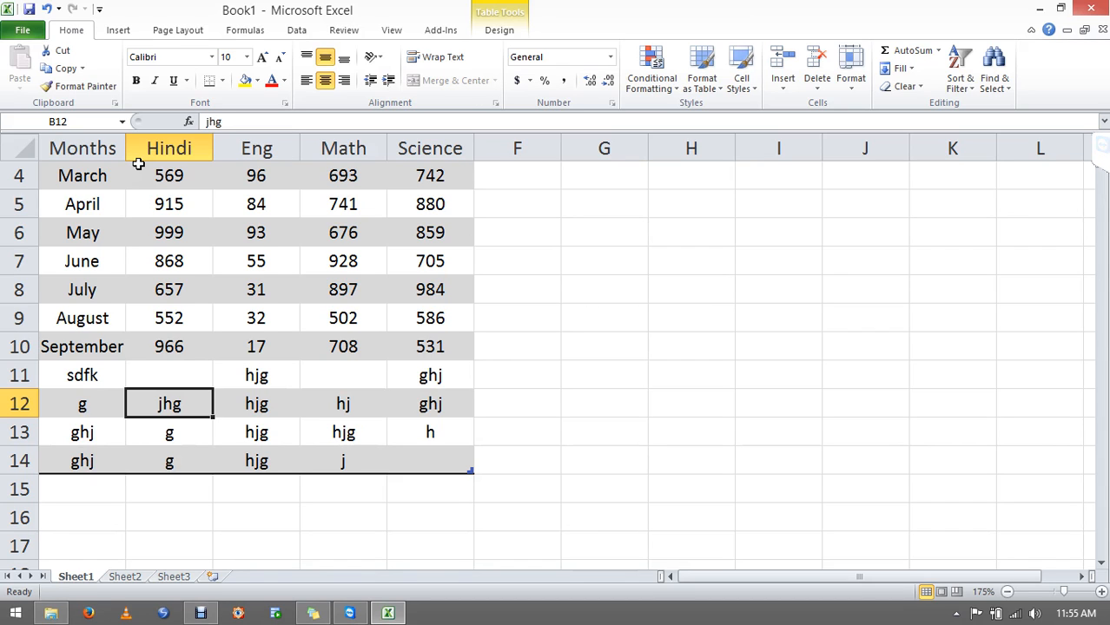
Delete the table rows from September through row 14, covering A10:E14.
click(665, 319)
scroll(664, 313, up, 1)
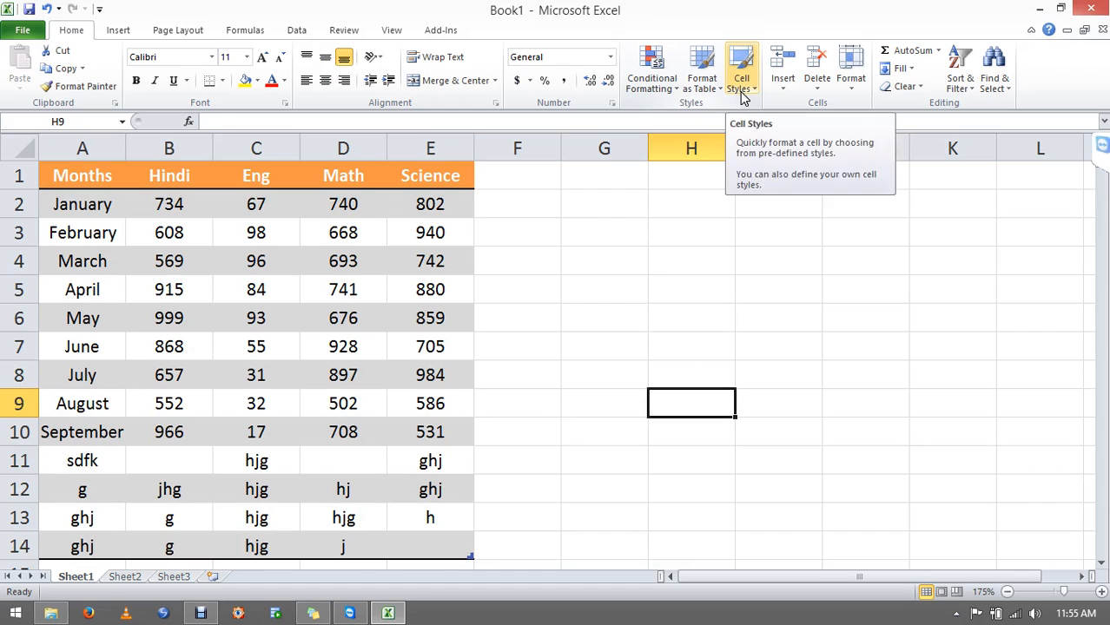
click(233, 283)
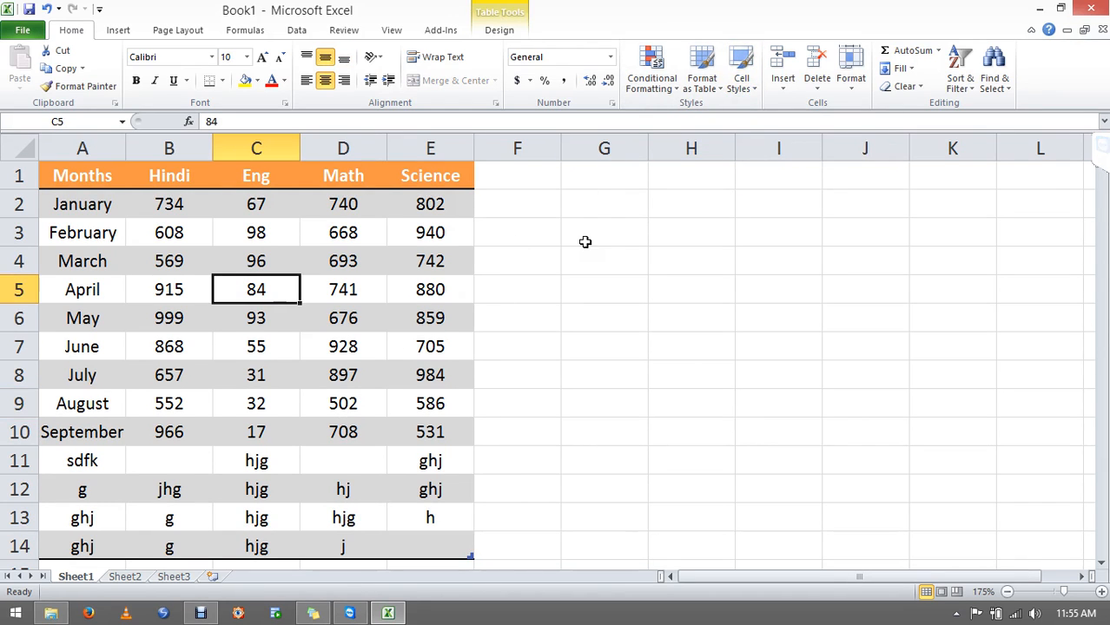
drag(68, 287, 374, 382)
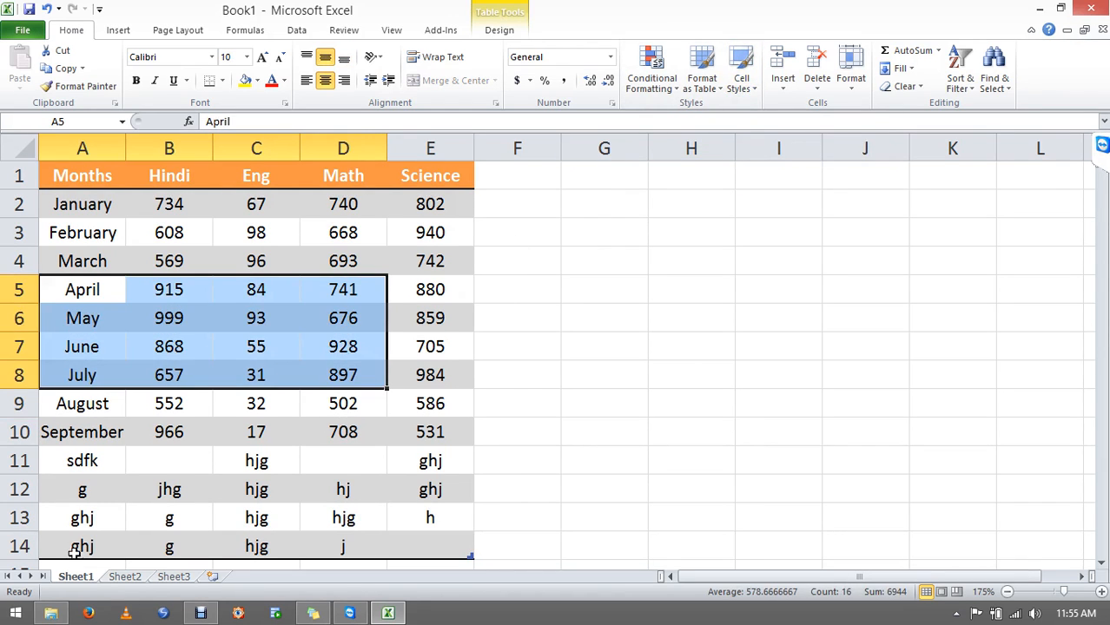
drag(61, 431, 417, 537)
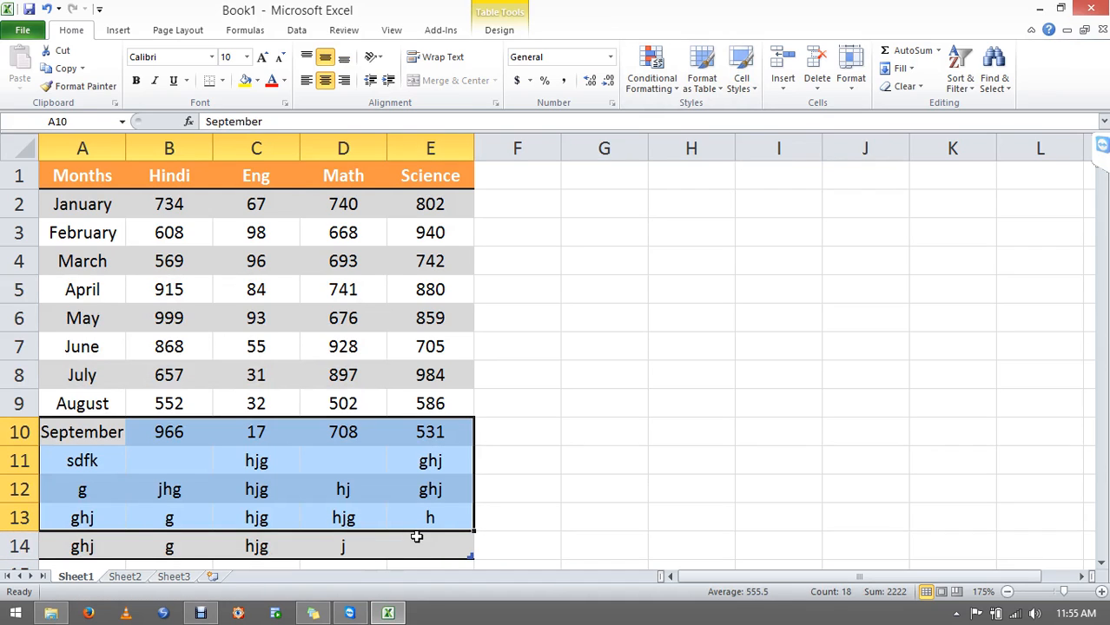
key(shift+Down)
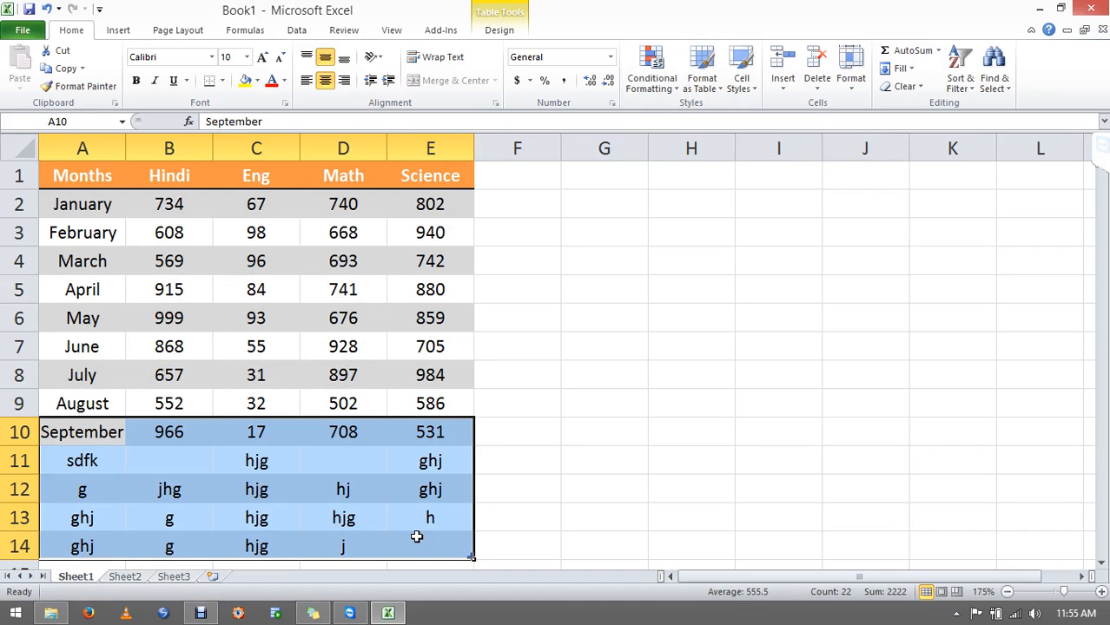
key(ctrl+minus)
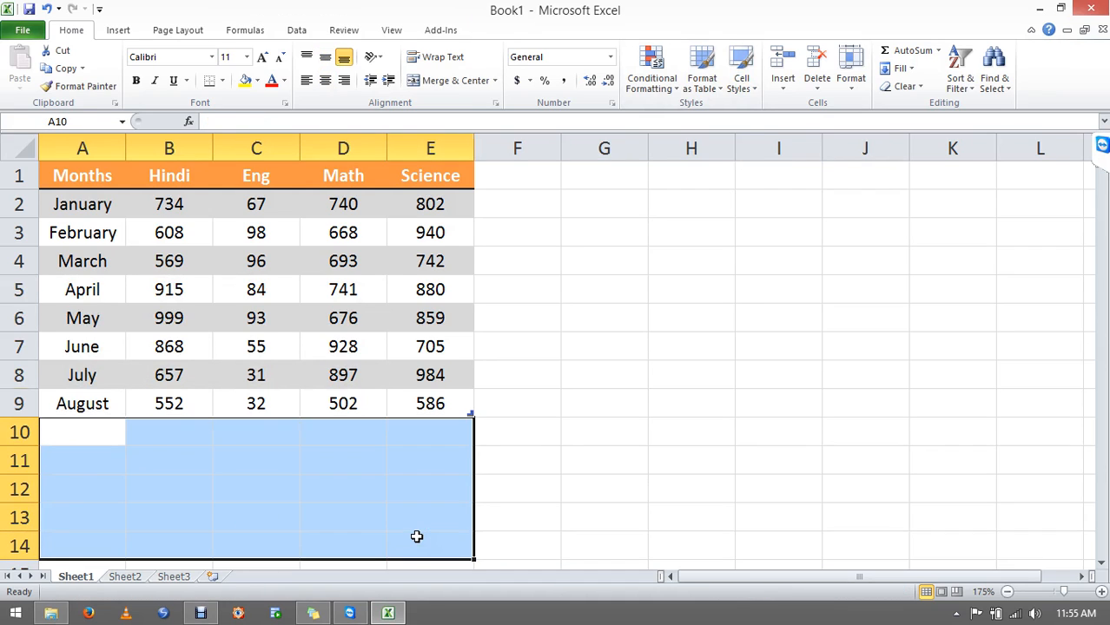
Enter the label Total in A10 and total the Hindi column in B10 with AutoSum.
text(Total)
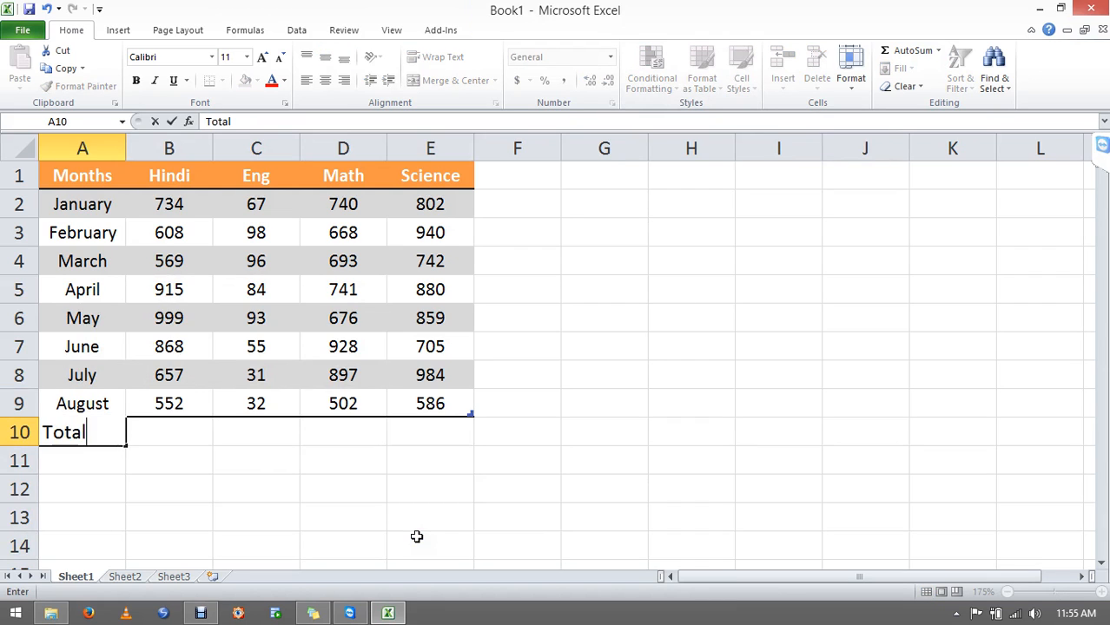
key(Return)
key(Up)
key(Right)
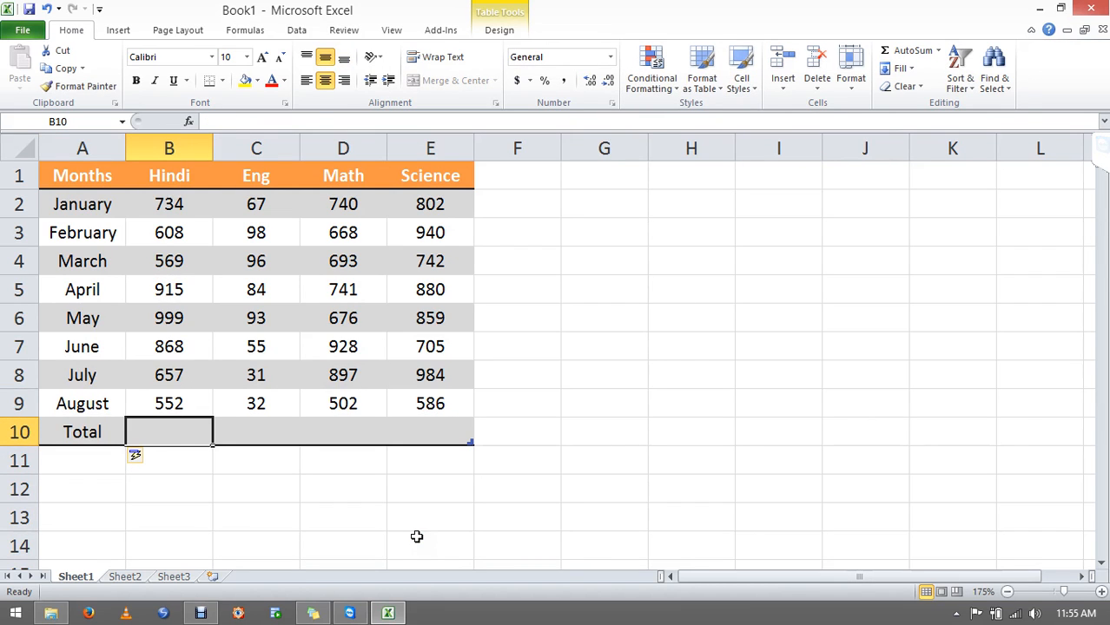
key(alt+equal)
key(Return)
Fill the Hindi total formula from B10 across the Eng, Math and Science columns to E10.
key(Up)
key(shift+Right)
key(shift+Right)
key(shift+Right)
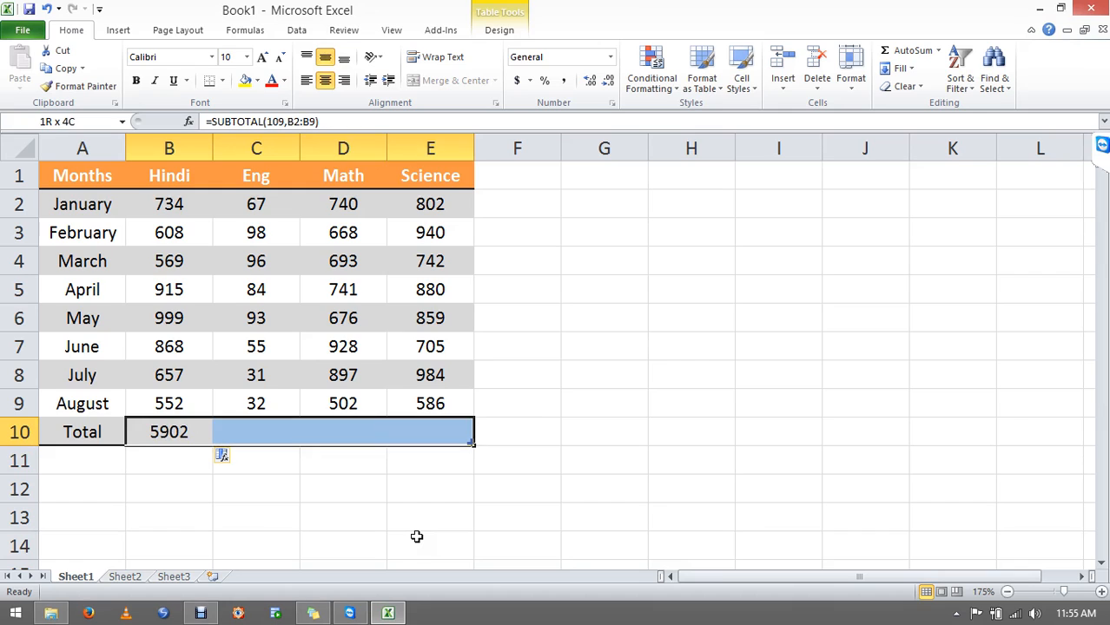
key(ctrl+r)
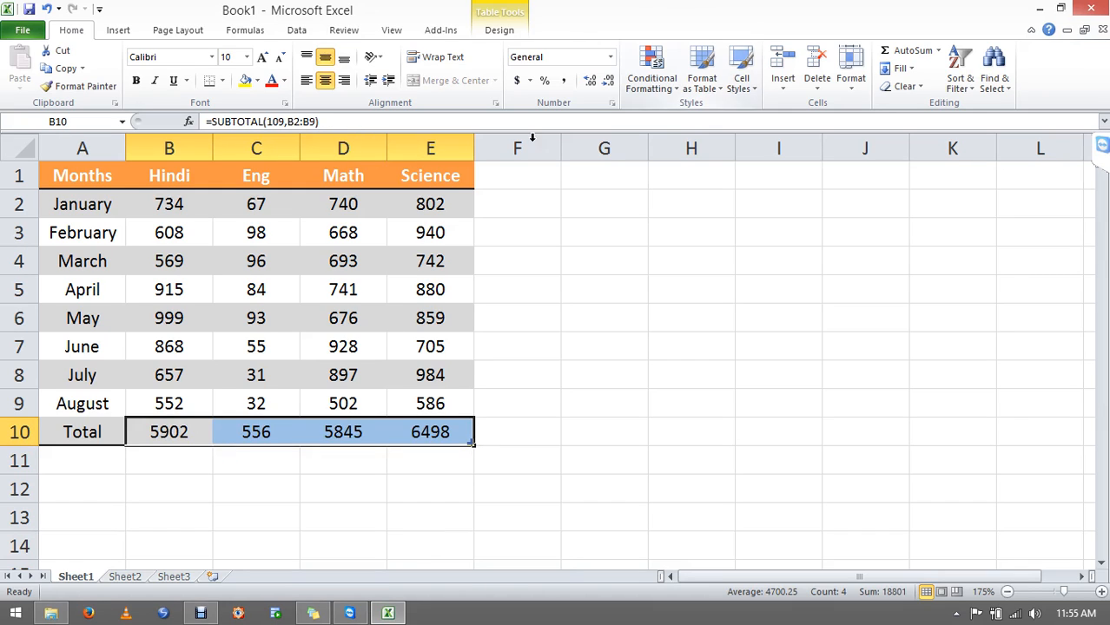
Apply the Accent4 cell style to the whole Total row, A10:E10.
click(90, 425)
drag(152, 428, 434, 432)
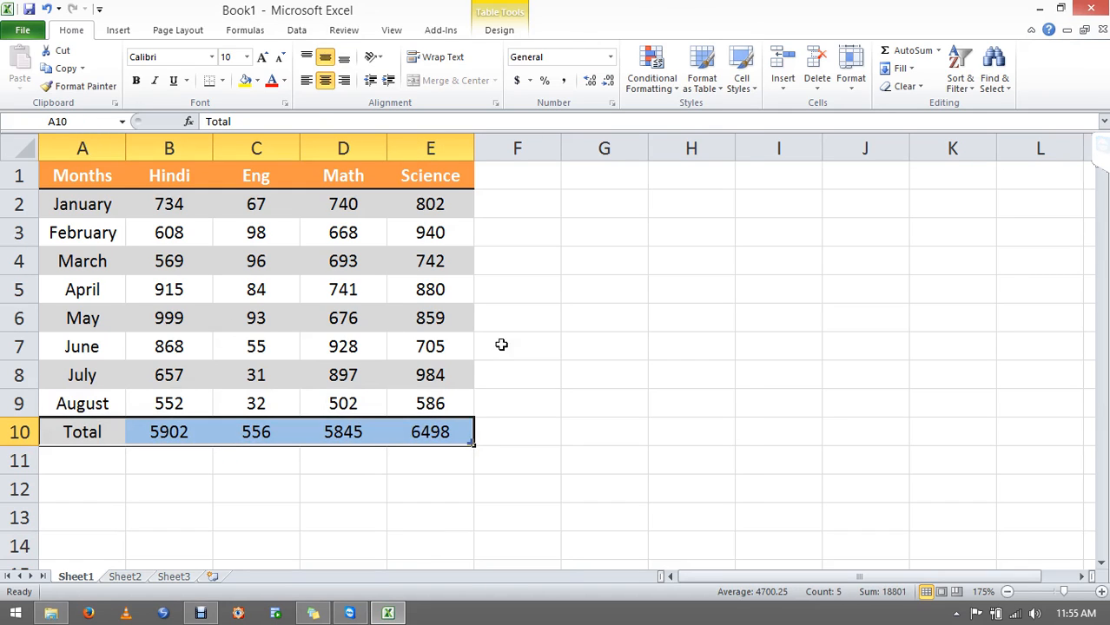
click(747, 67)
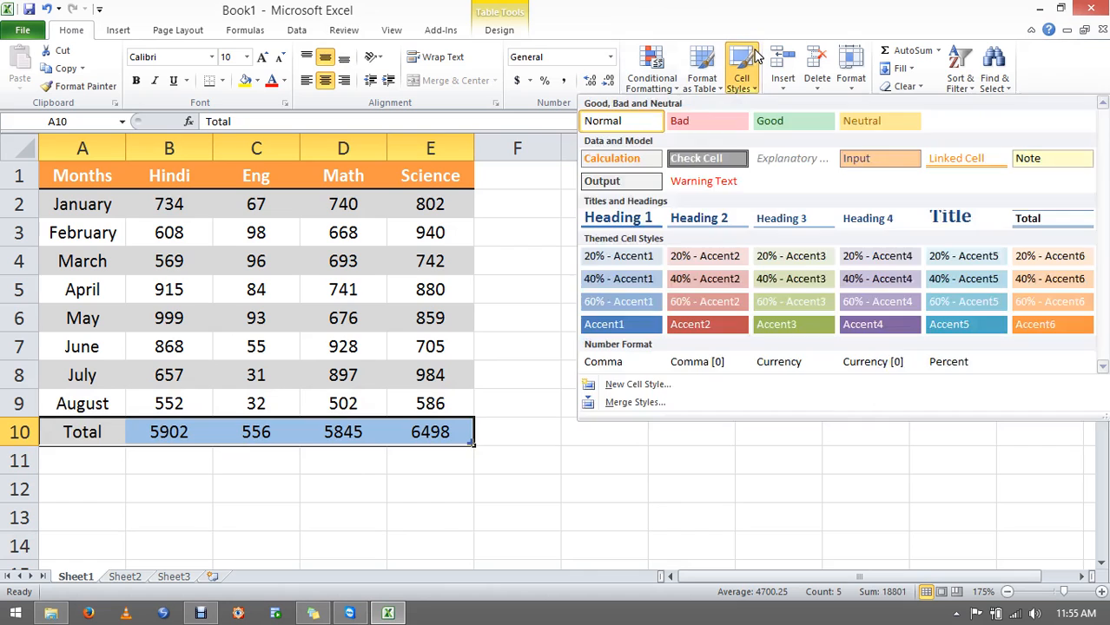
click(883, 332)
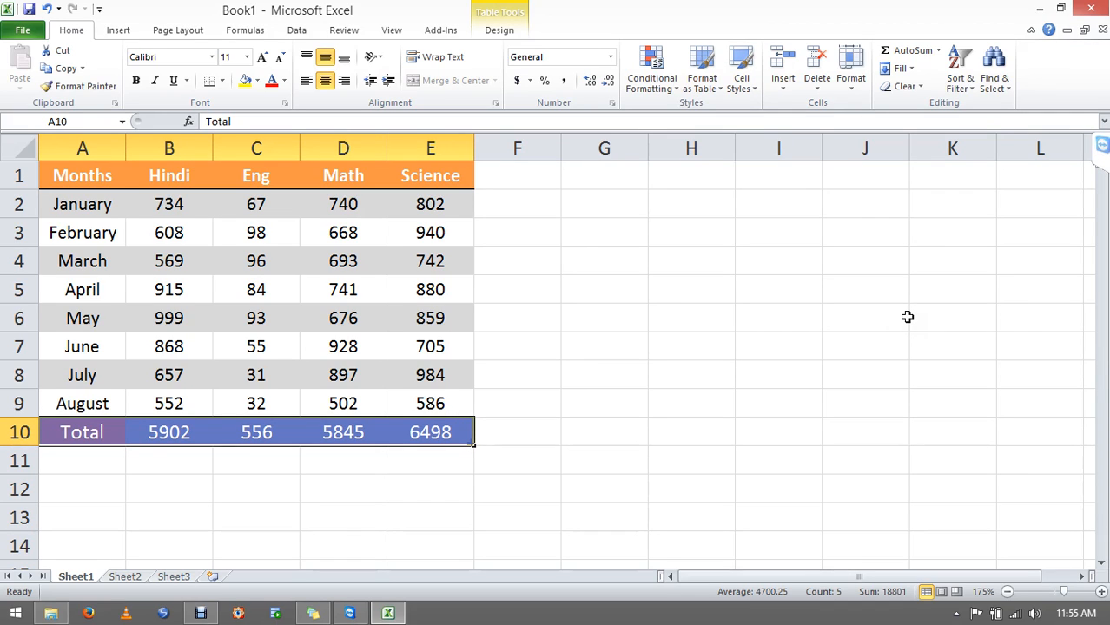
Examine the total formula in B10 and its referenced range without changing it.
key(Right)
key(F2)
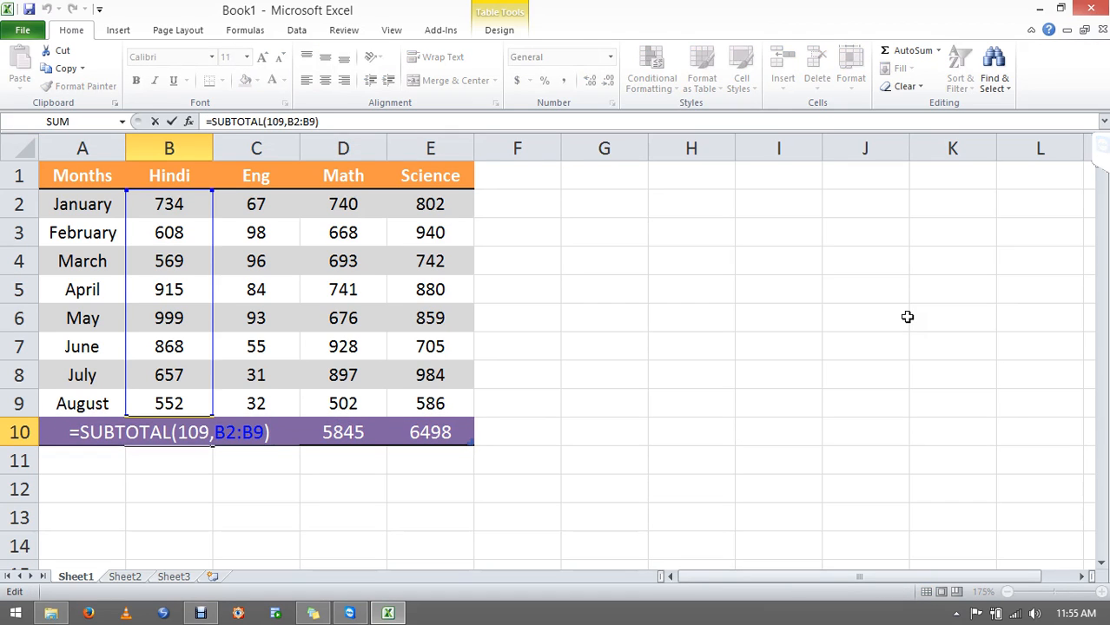
key(Escape)
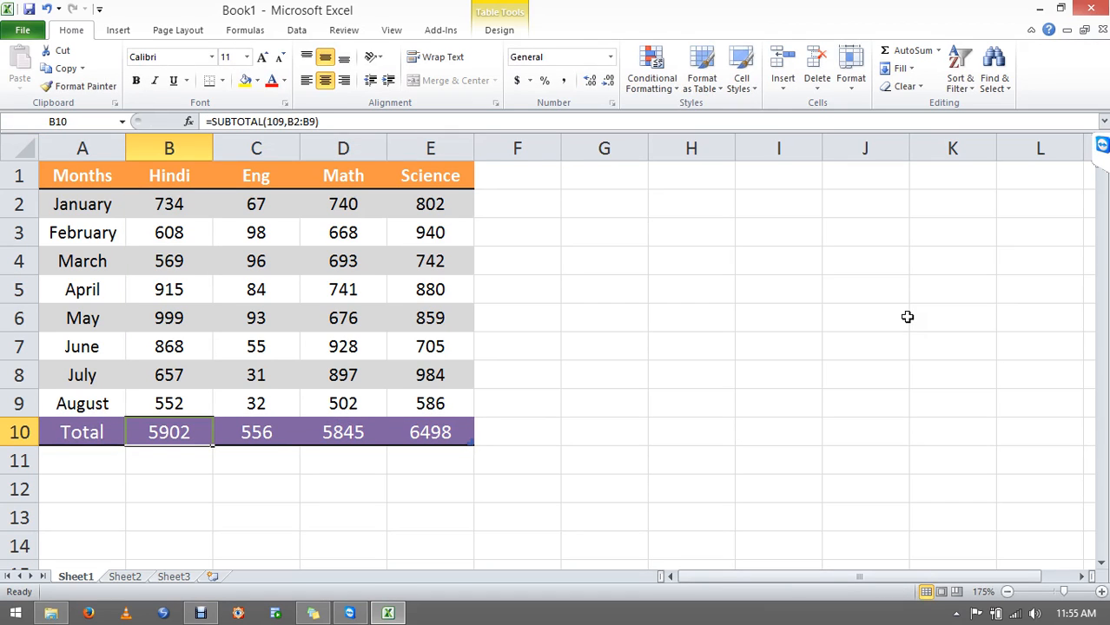
Copy the whole table A1:E10 and paste it as values only at A1 of Sheet2.
key(ctrl+Up)
key(Left)
key(ctrl+a)
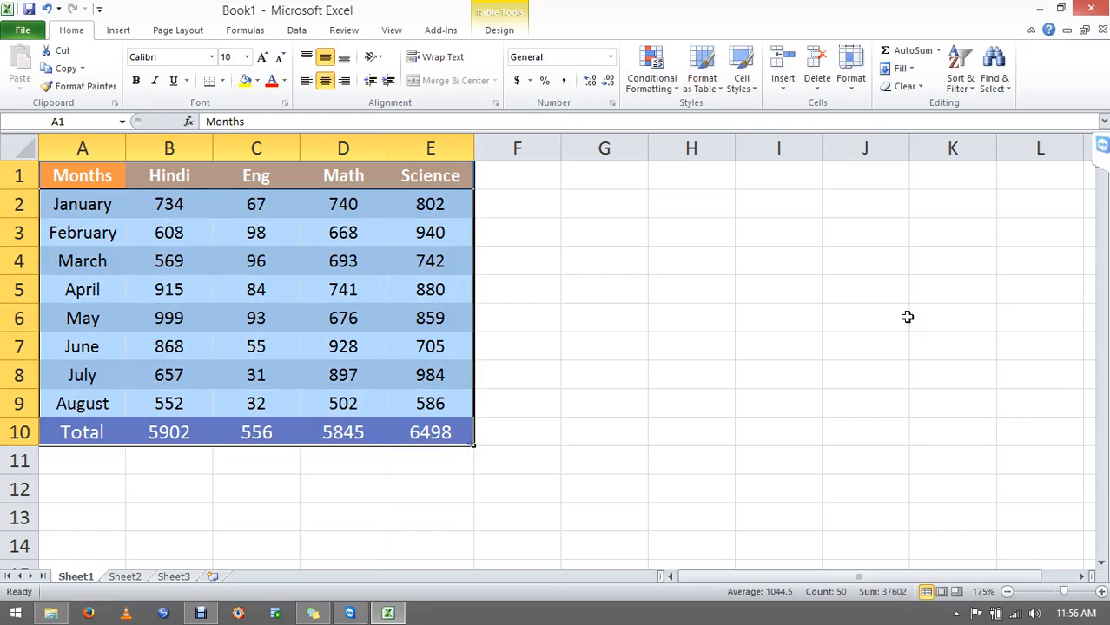
key(ctrl+c)
key(ctrl+Page_Down)
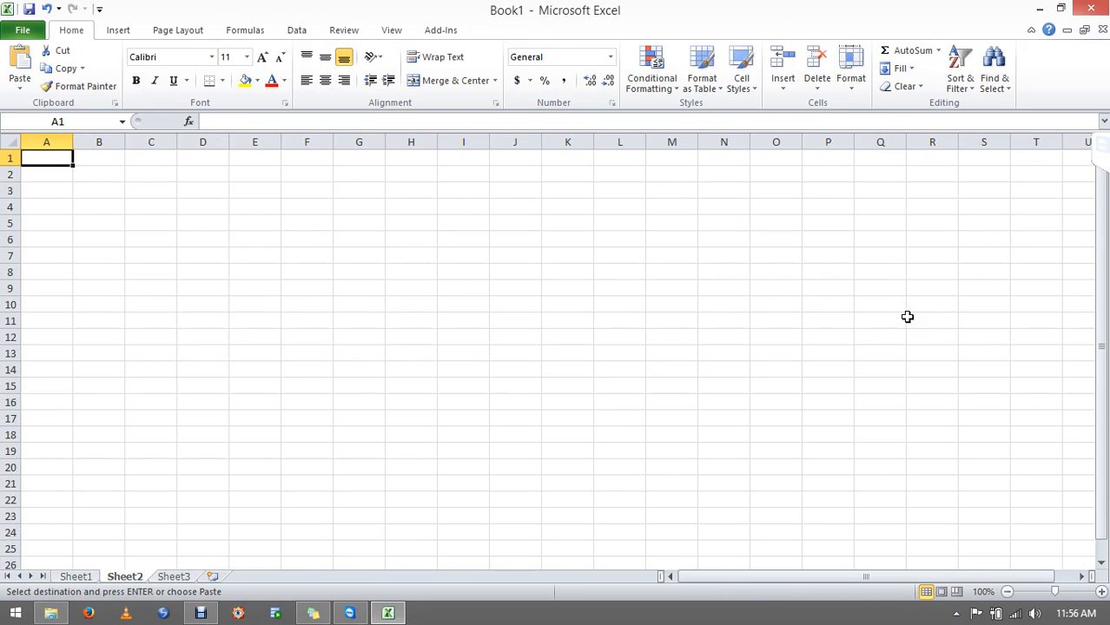
key(alt+e)
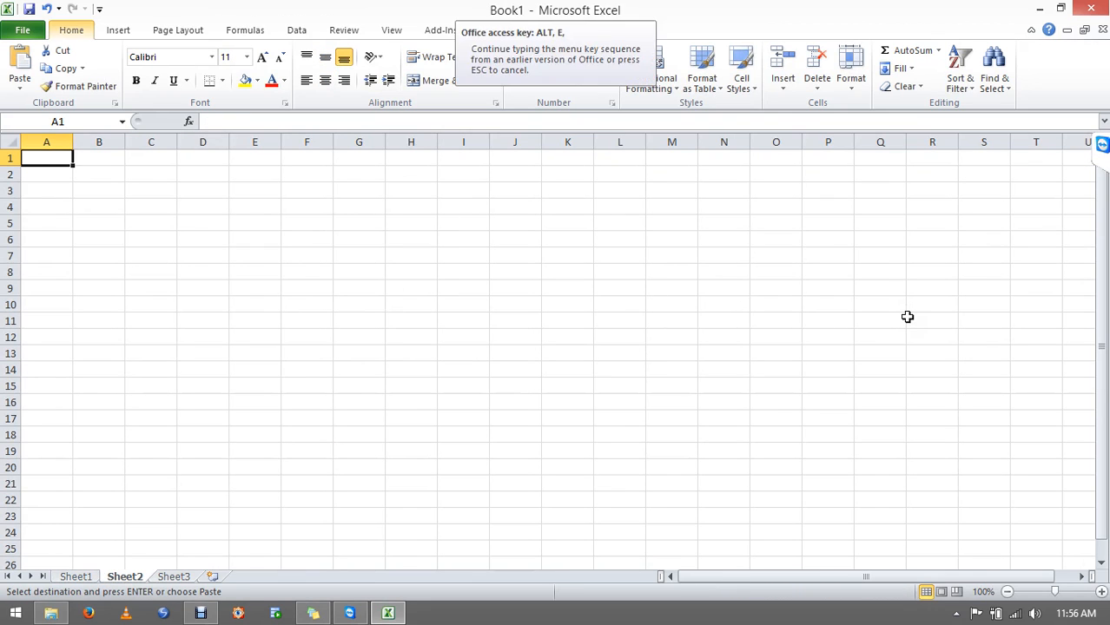
key(s)
key(v)
key(Return)
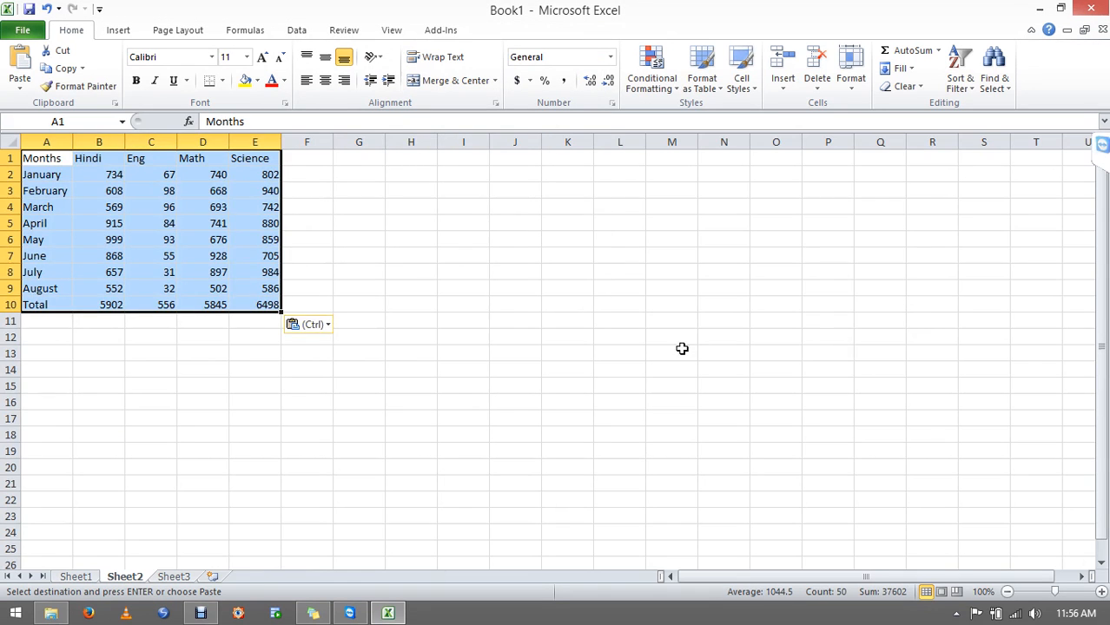
Clear the pasted totals in B10:E10 on Sheet2.
ctrl+scroll(40, 399, up, 6)
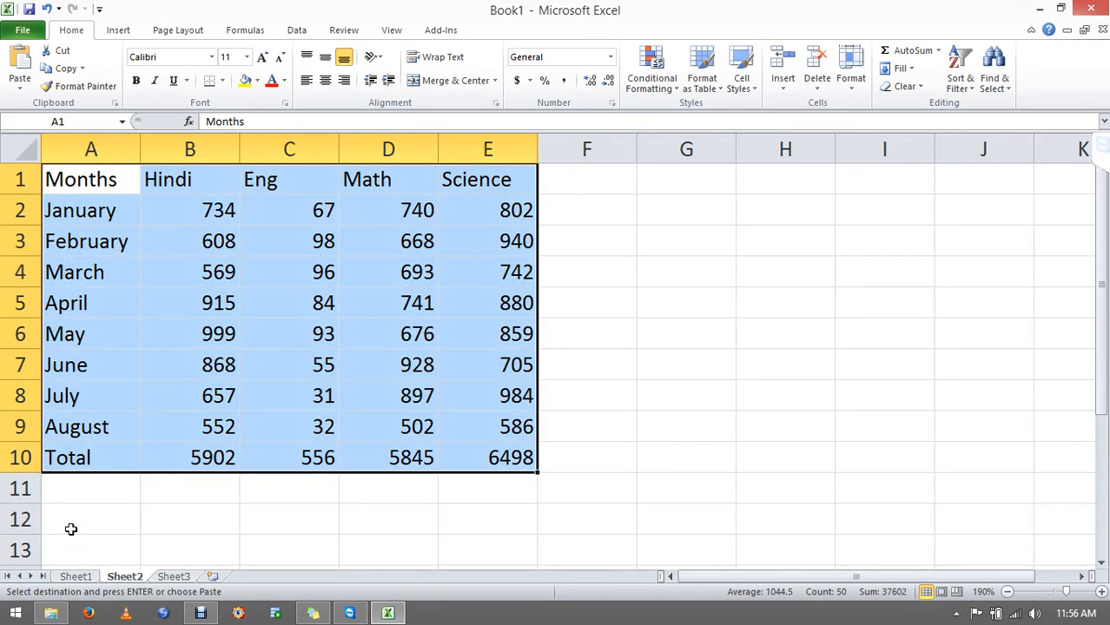
click(193, 462)
key(shift+Right)
key(shift+Right)
key(shift+Right)
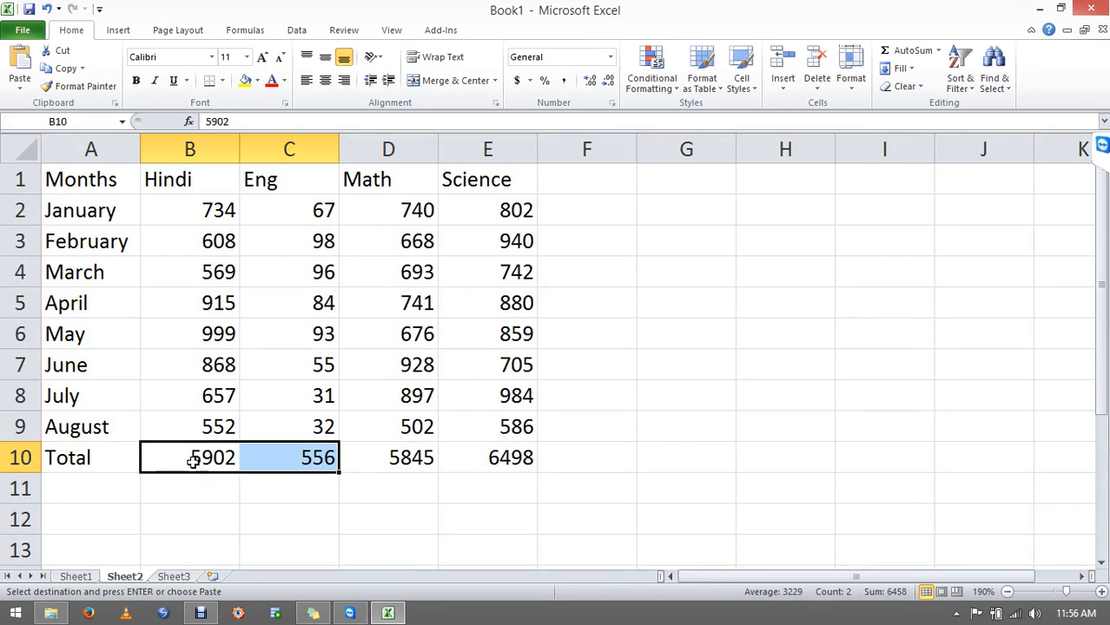
key(Delete)
Total the Hindi marks B2:B9 in B10 of Sheet2 with AutoSum.
click(192, 462)
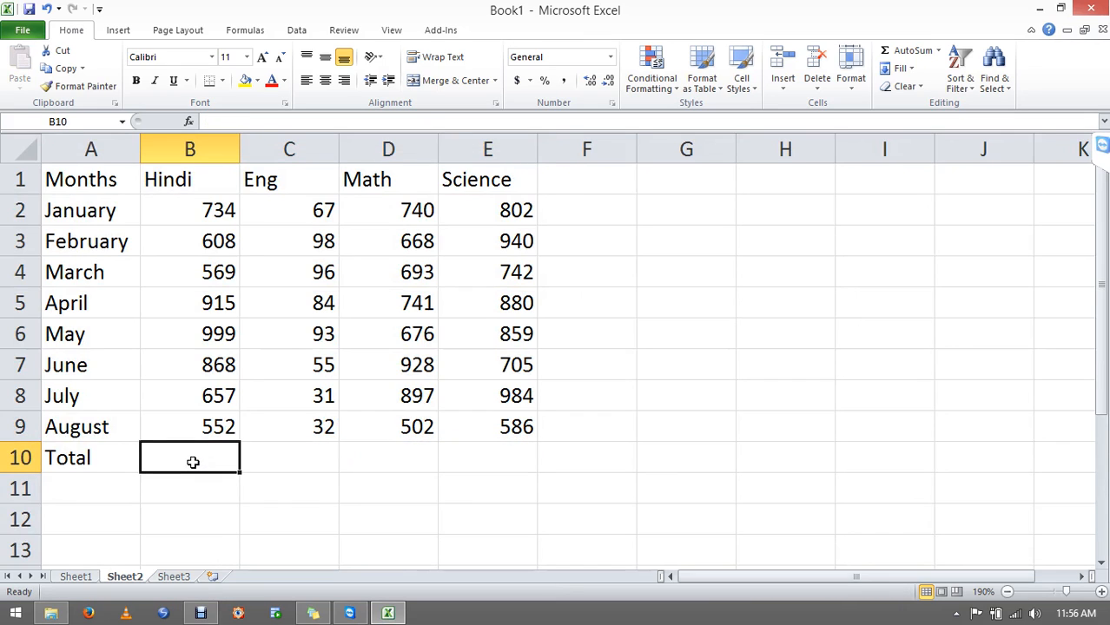
key(alt)
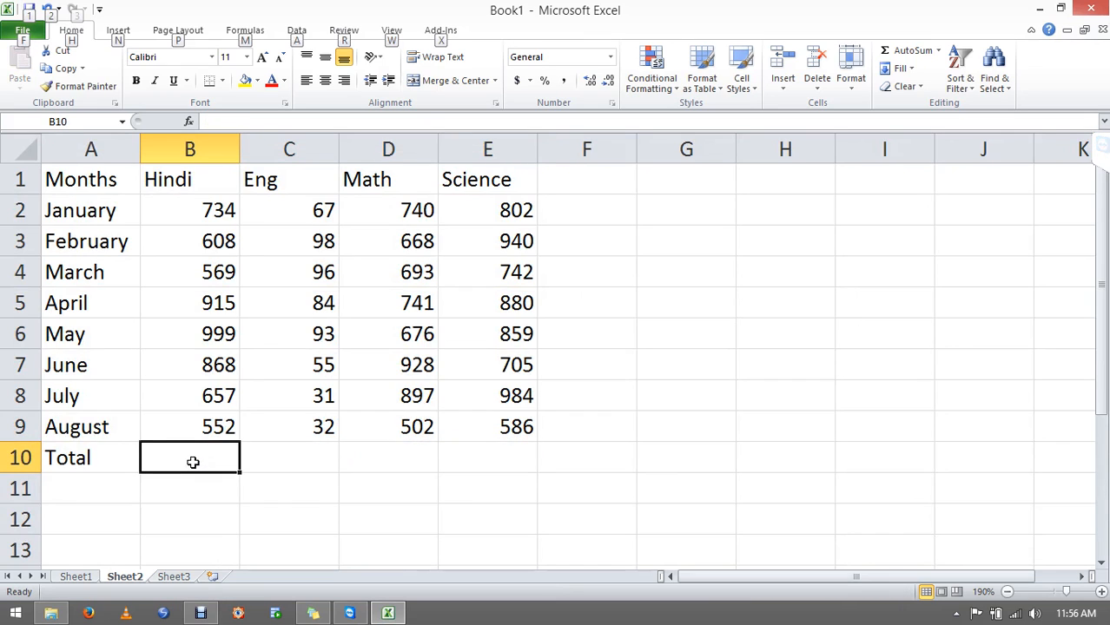
key(alt+equal)
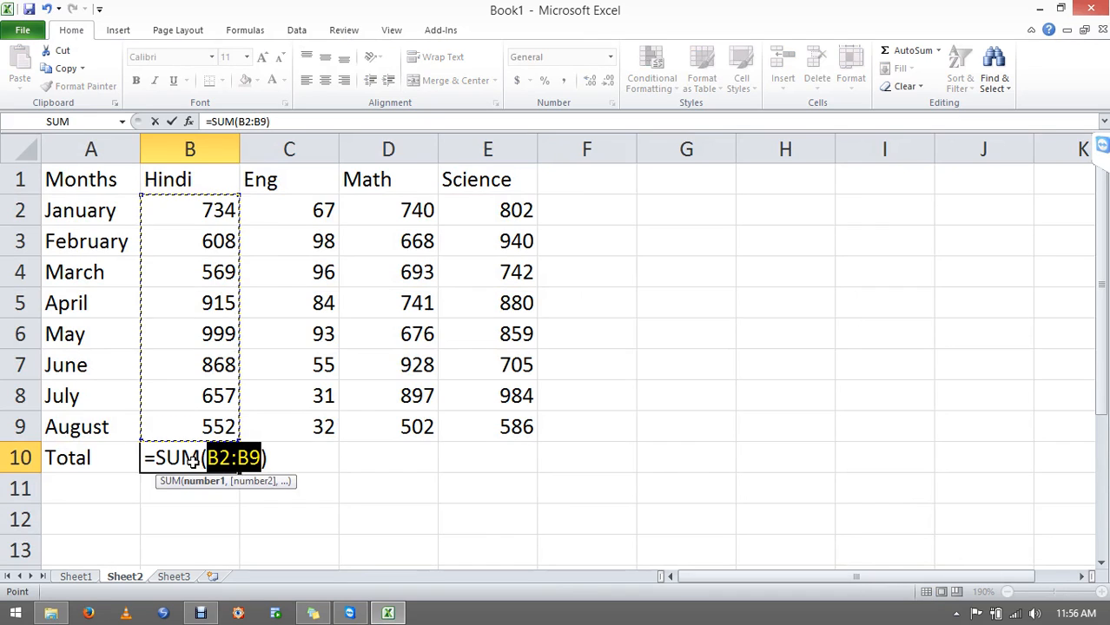
key(Return)
Fill the sum formula from B10 across to E10 and clear B10:E10 again.
key(Up)
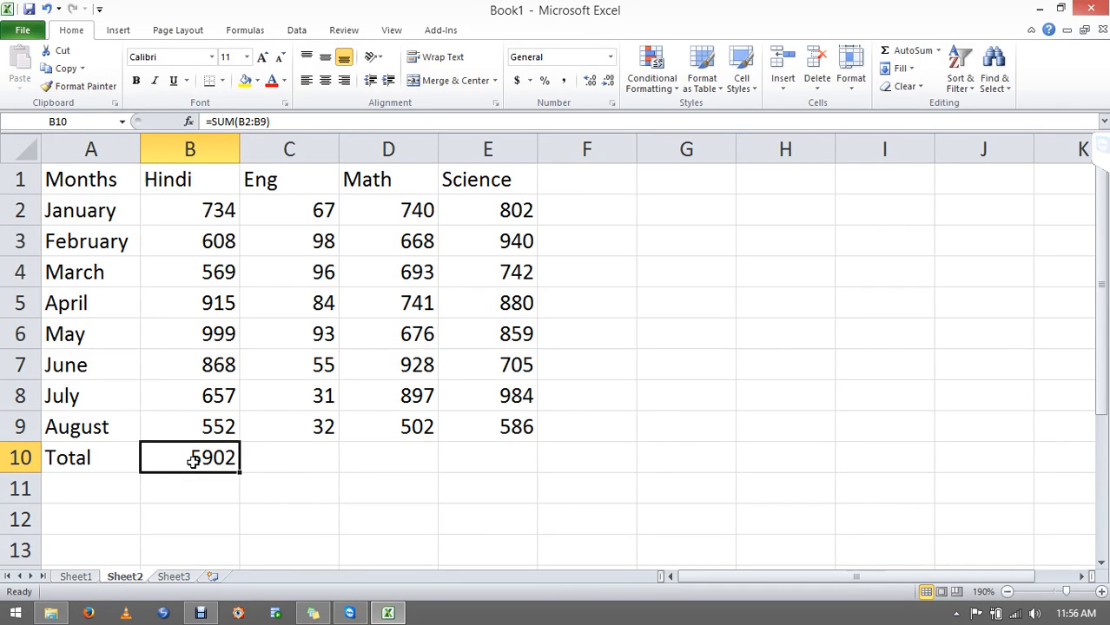
key(shift+Right)
key(shift+Right)
key(shift+Right)
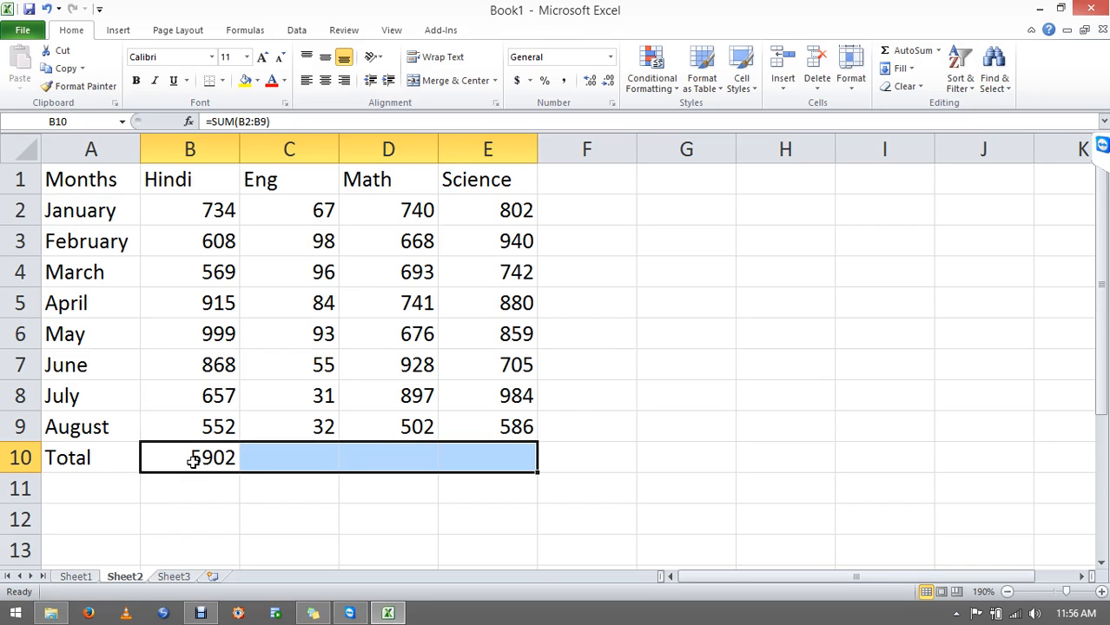
key(ctrl+r)
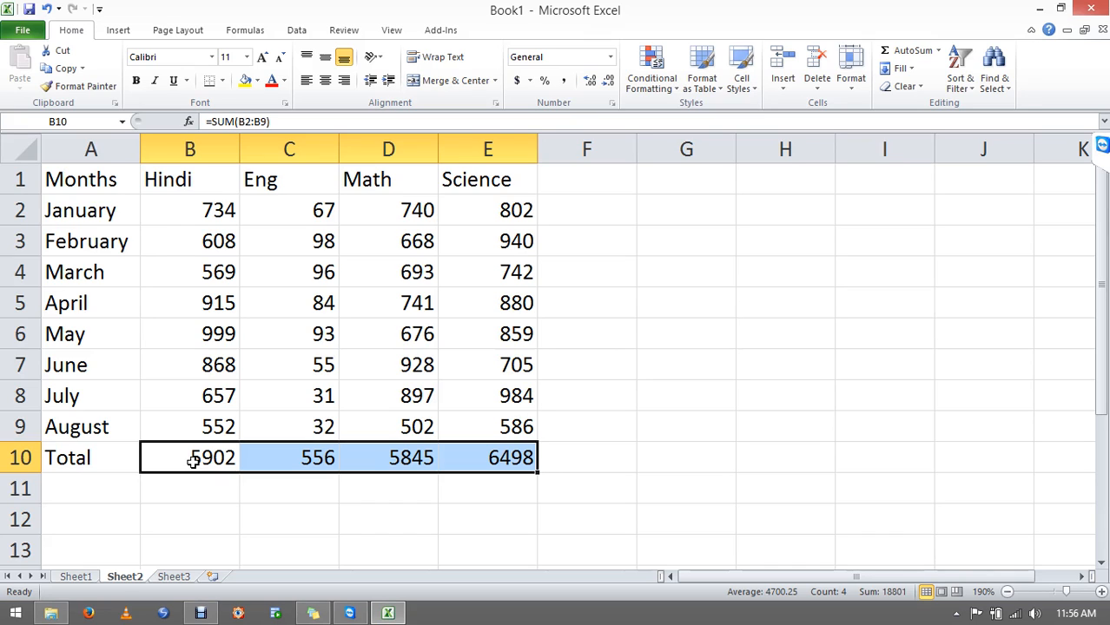
key(Delete)
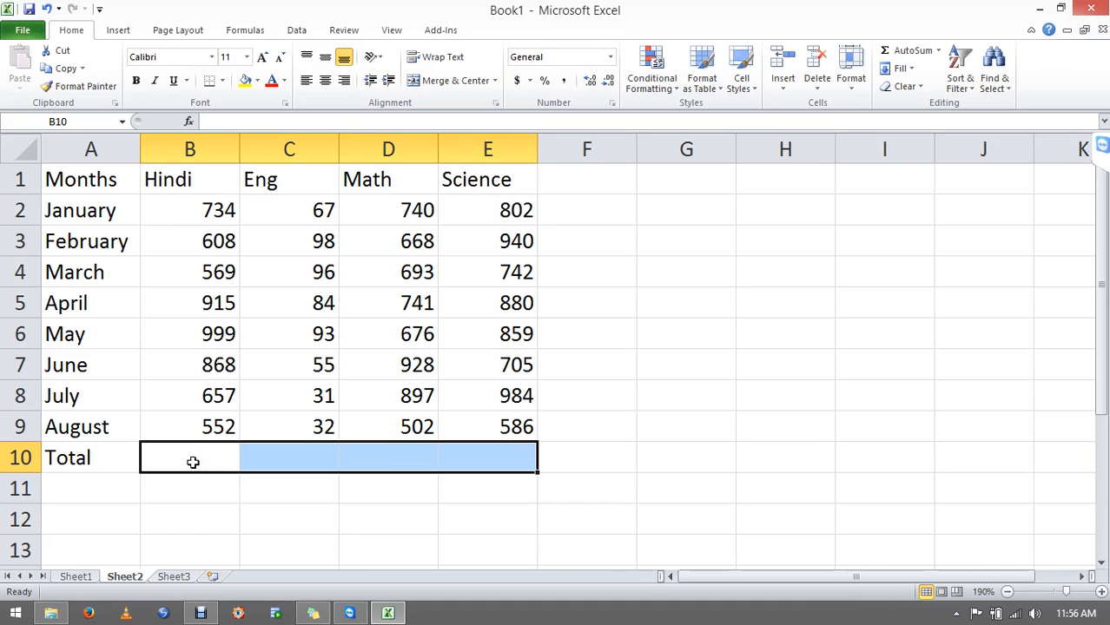
Total the Hindi marks B2:B9 in B10 with AutoSum.
click(193, 462)
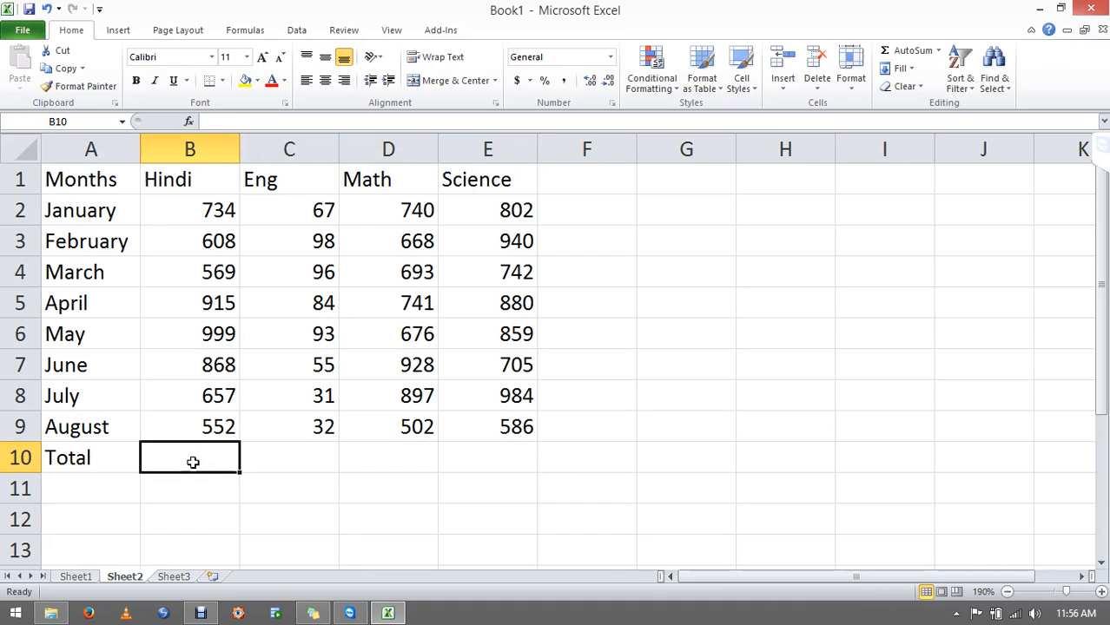
key(alt)
key(alt+equal)
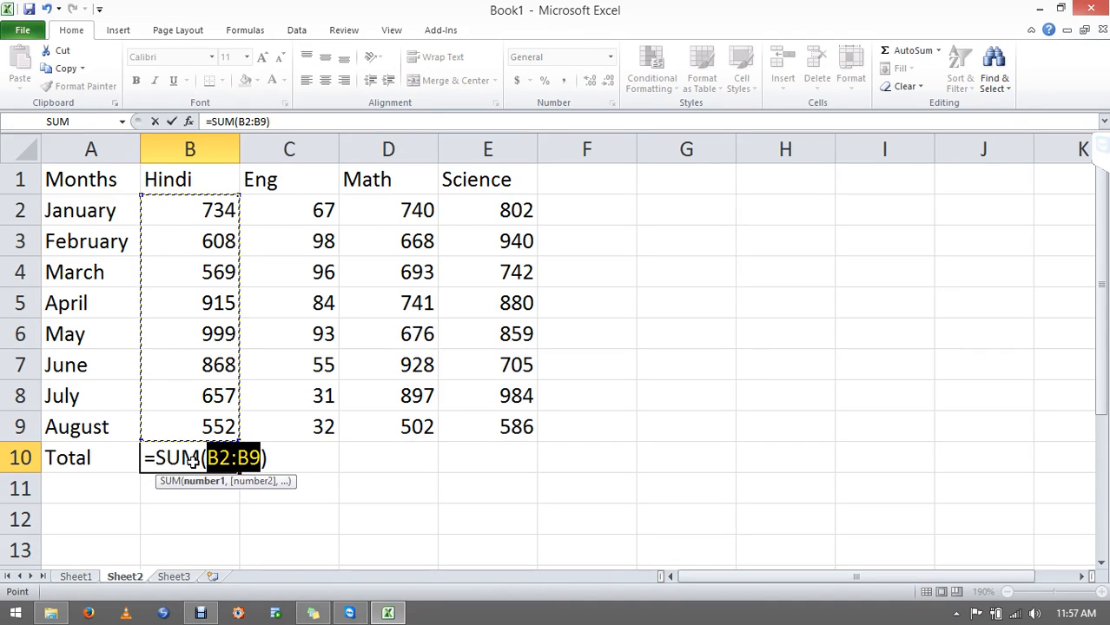
key(Return)
Apply AutoSum to B10:E10 to total all four subjects at once, and clear those cells again.
click(192, 460)
key(shift+Right)
key(shift+Right)
key(shift+Right)
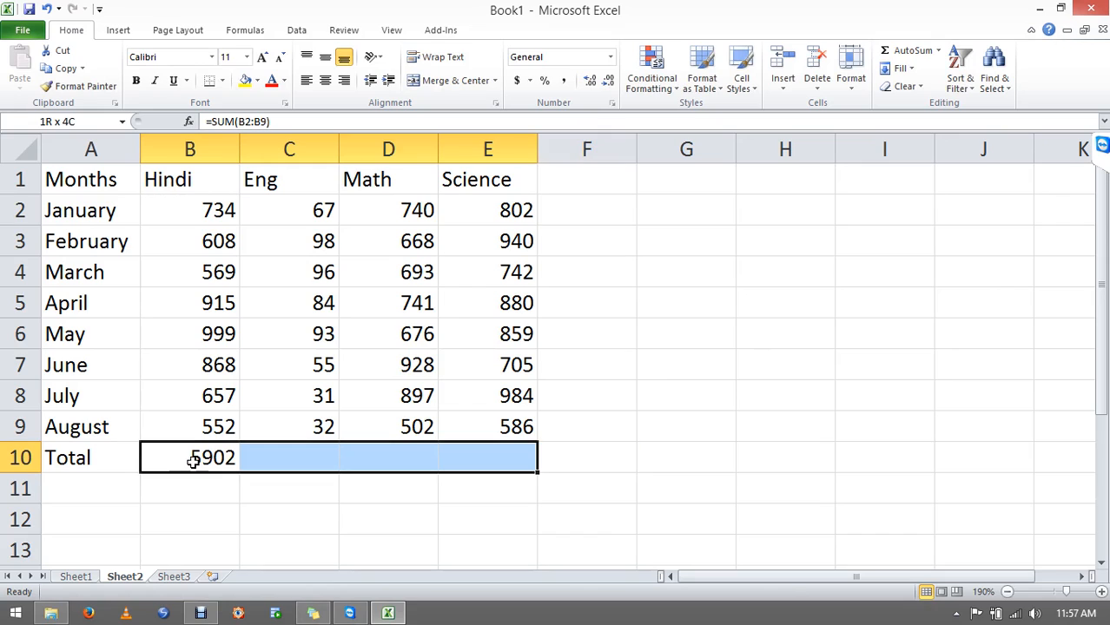
key(alt+equal)
key(Delete)
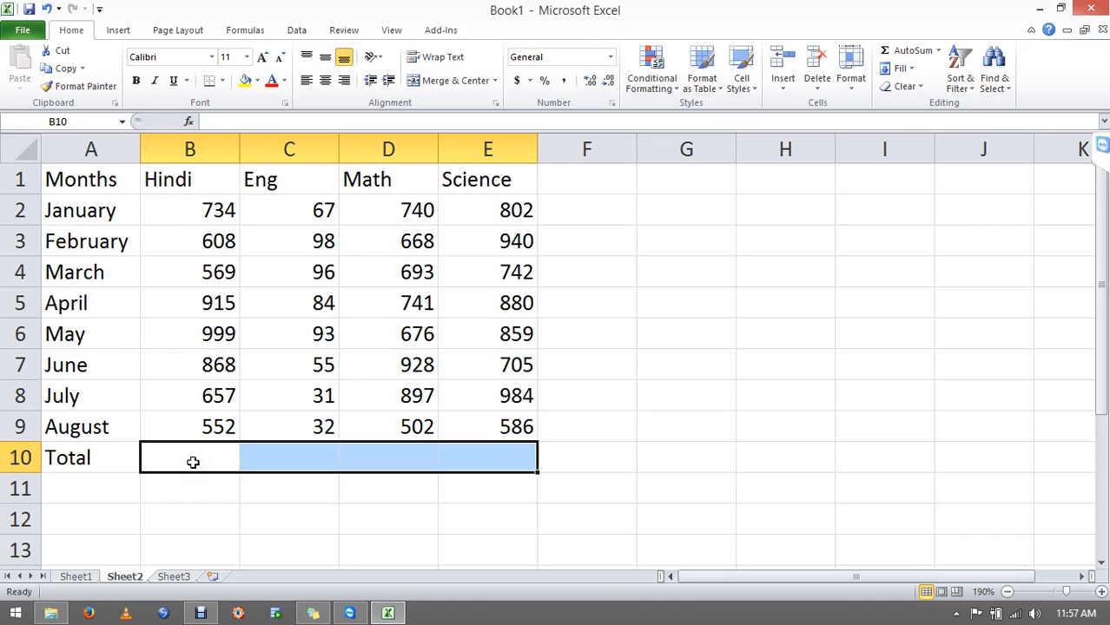
Try to total January's marks in F2 with a SUM formula over B2:E2, and cancel the entry.
key(Up)
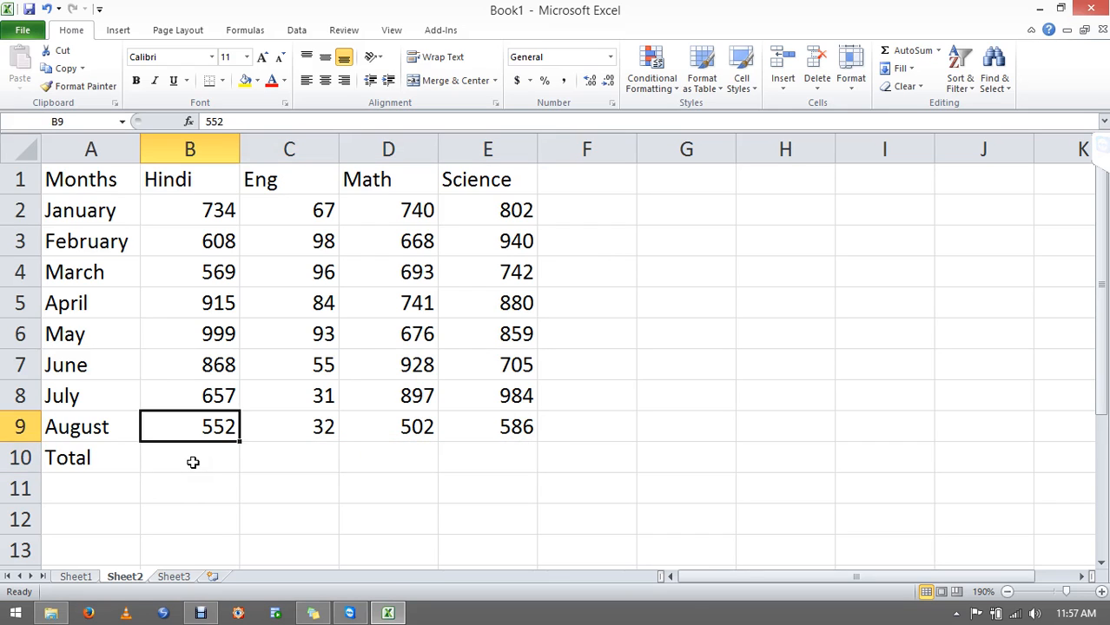
key(ctrl+Up)
key(ctrl+Right)
key(Right)
key(Down)
text(=SUM())
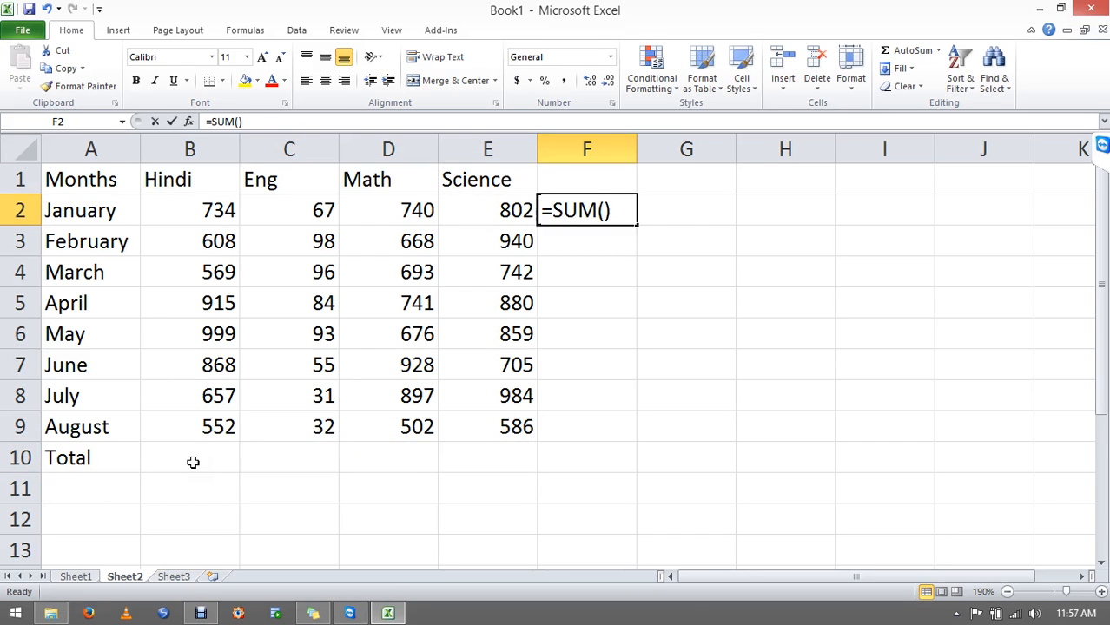
key(Left)
key(shift+Left)
key(shift+Left)
key(shift+Left)
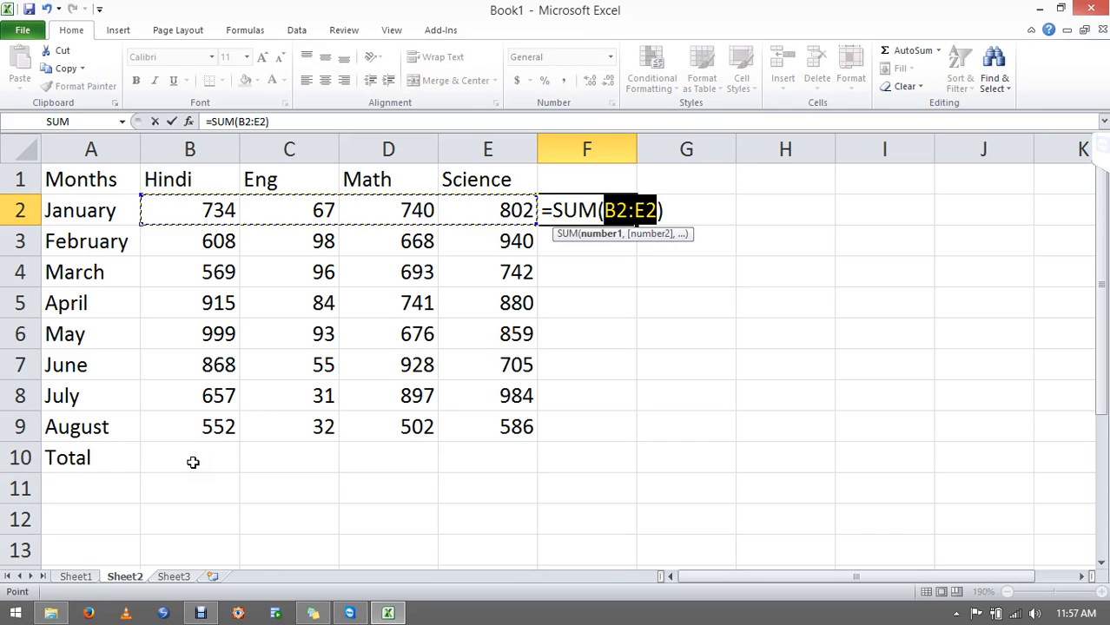
key(Escape)
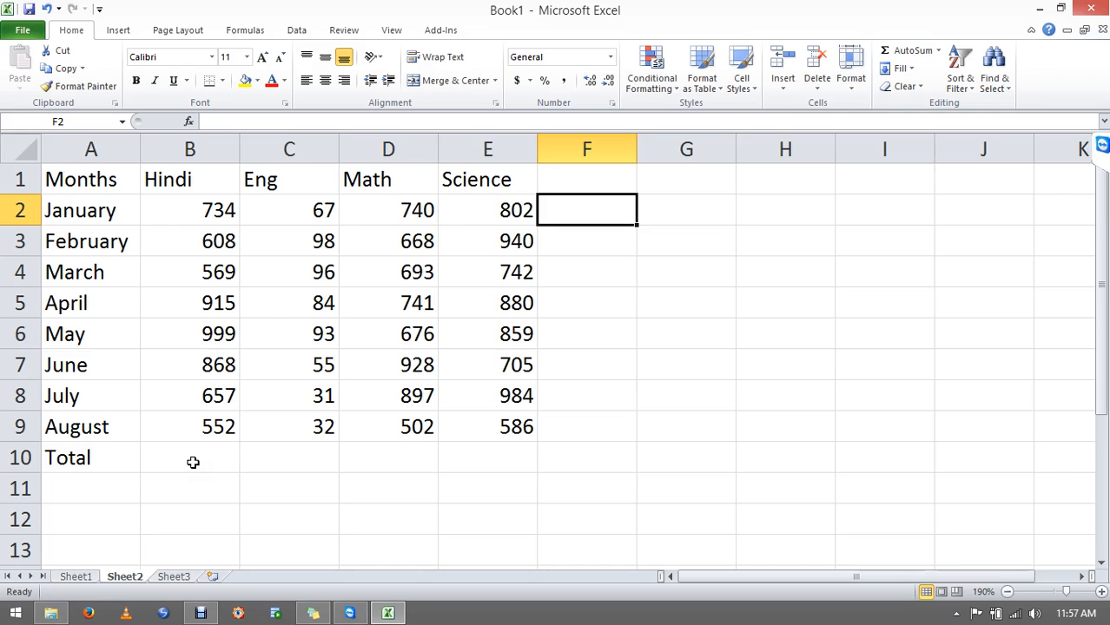
Try AutoSum in F2 and in A2, cancelling each formula without entering it.
key(alt+equal)
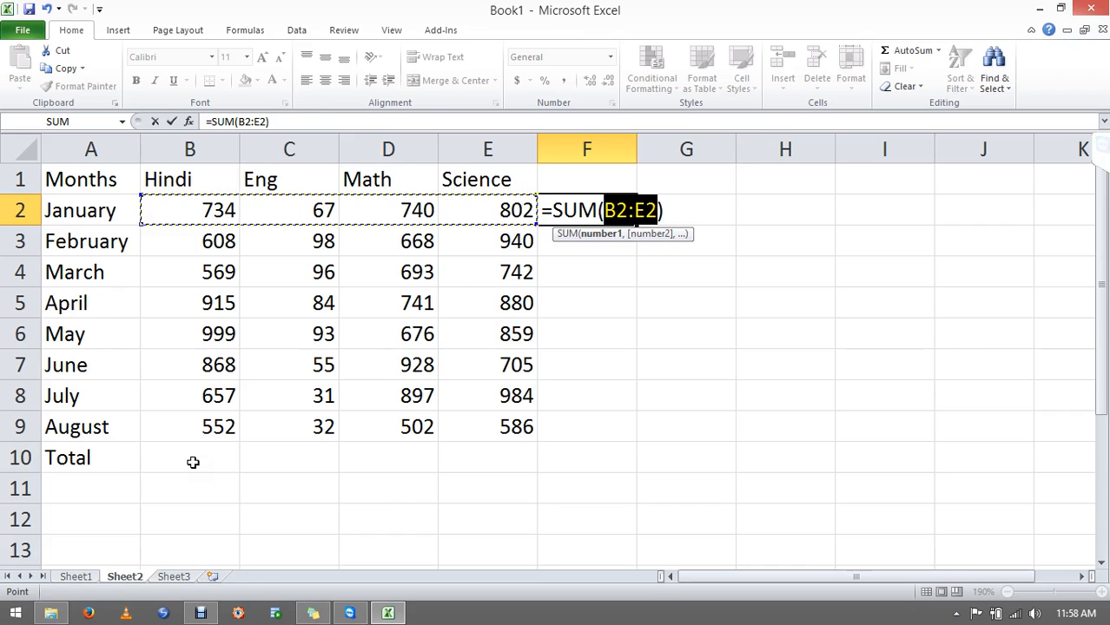
key(Escape)
key(Left)
key(Left)
key(Left)
key(Left)
key(Left)
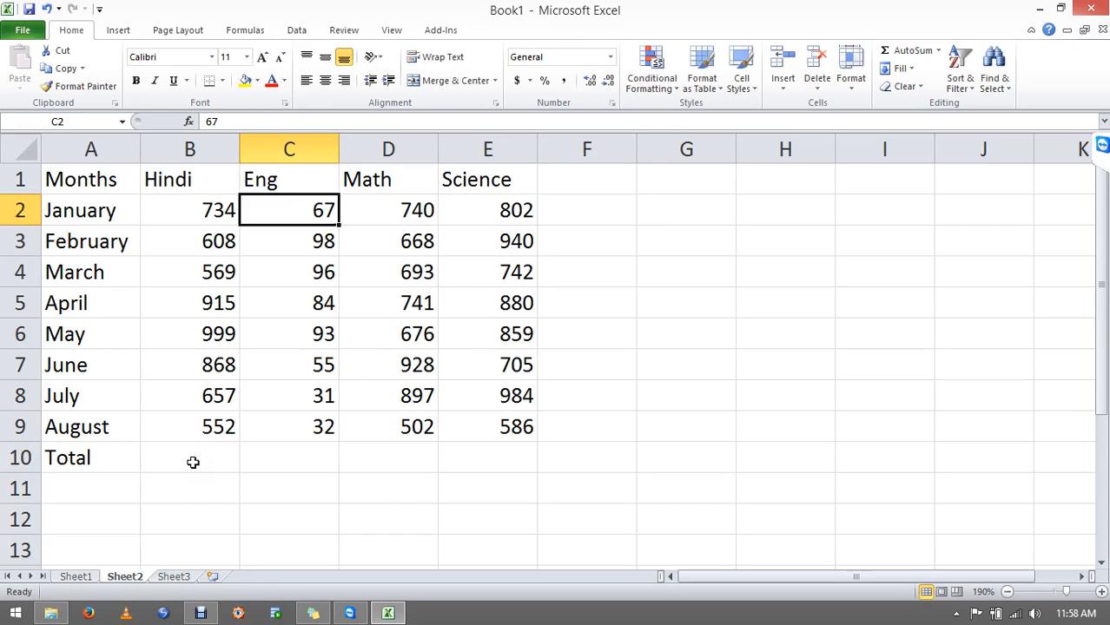
key(alt+equal)
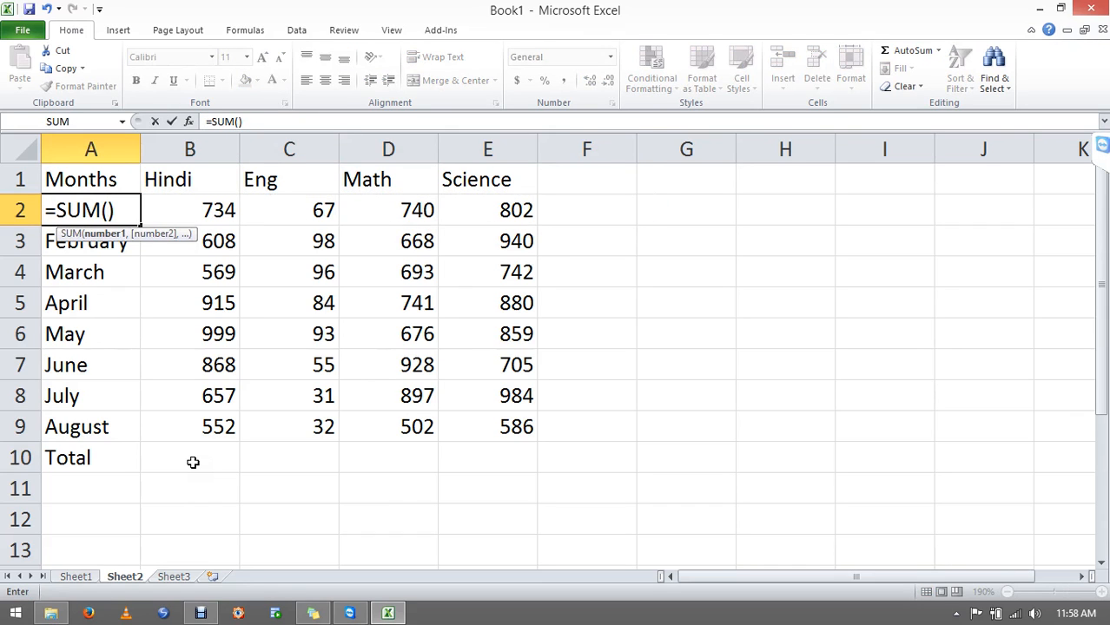
key(Escape)
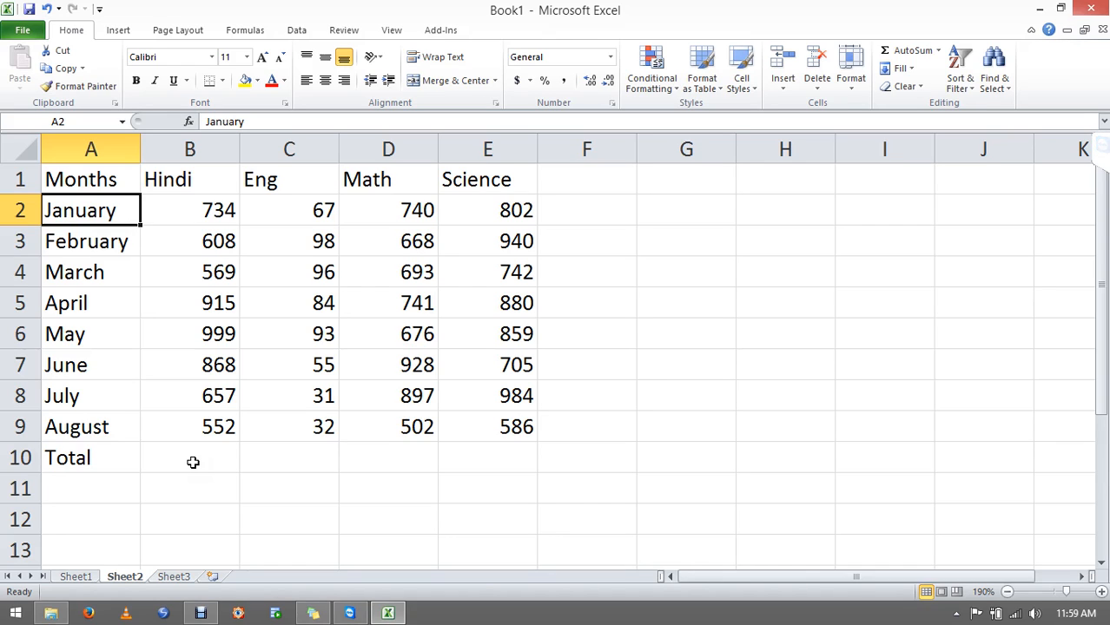
Clear the contents of the entire Total row, row 10.
key(Down)
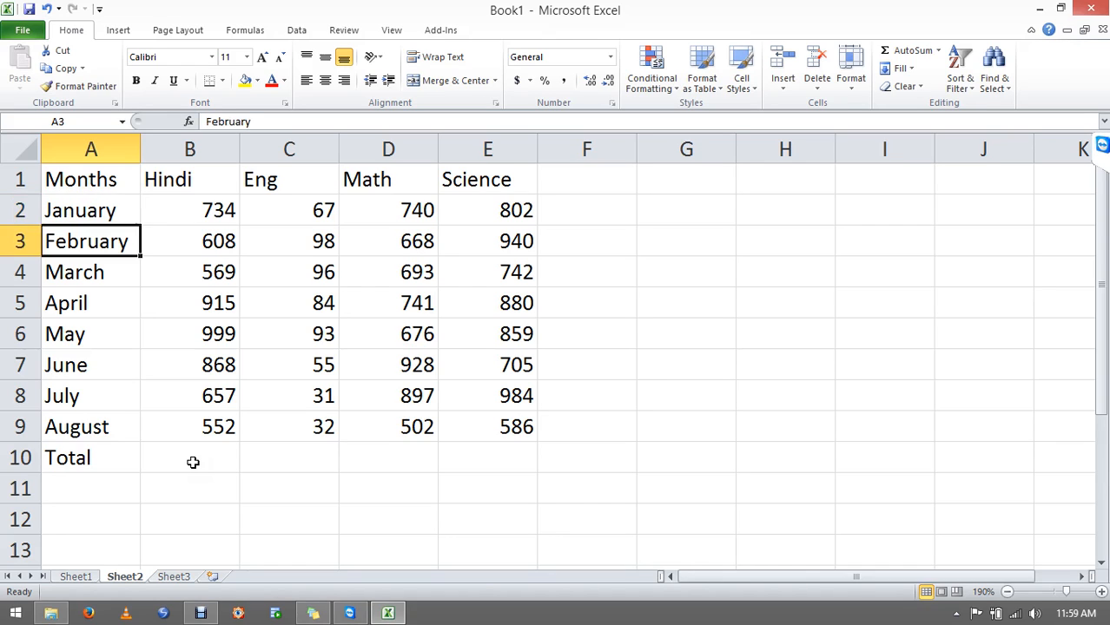
key(Right)
key(Down)
key(Down)
key(Down)
key(Down)
key(Down)
key(Down)
key(Down)
key(Left)
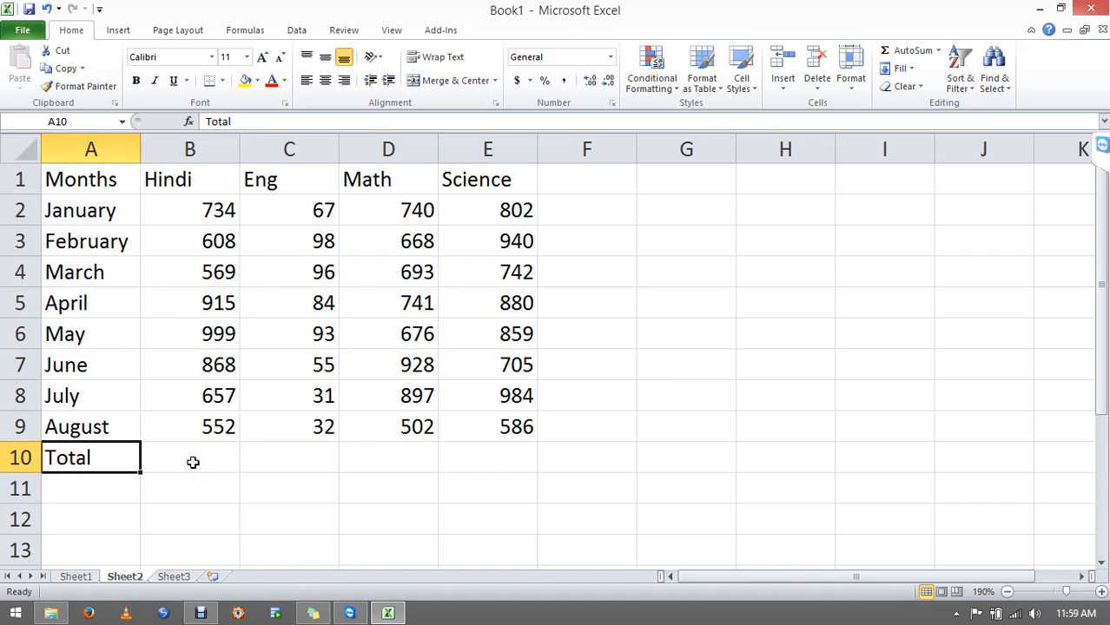
key(shift+space)
key(Delete)
Insert a blank cell at B3 that shifts the Hindi marks down, and undo the insertion.
key(Up)
key(Up)
key(Up)
key(Up)
key(Up)
key(Up)
key(Up)
key(Right)
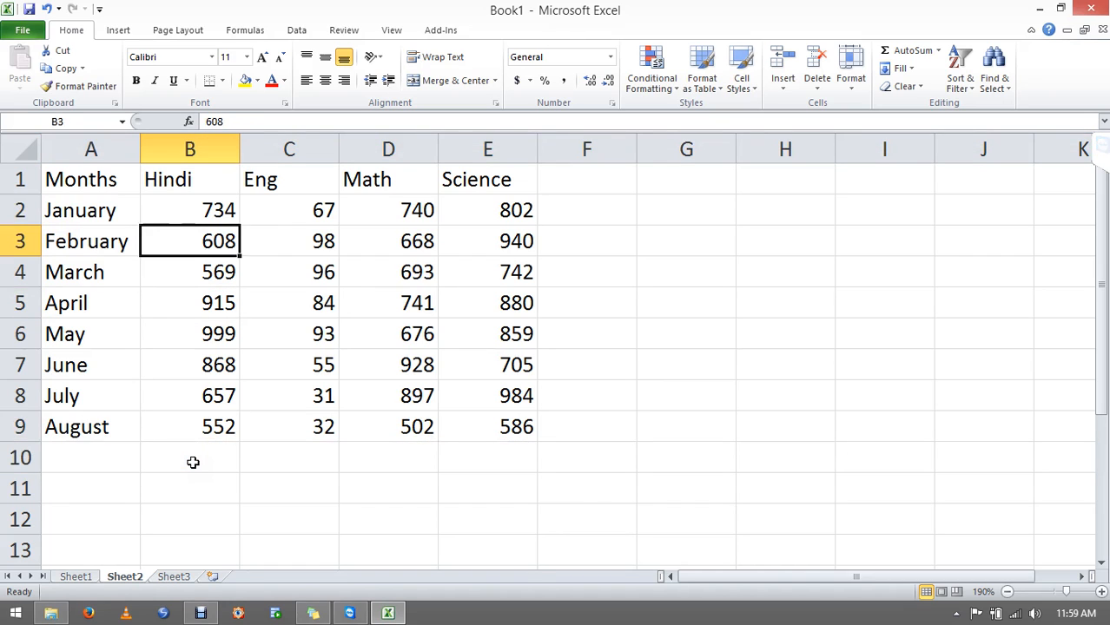
key(ctrl+shift+plus)
key(Escape)
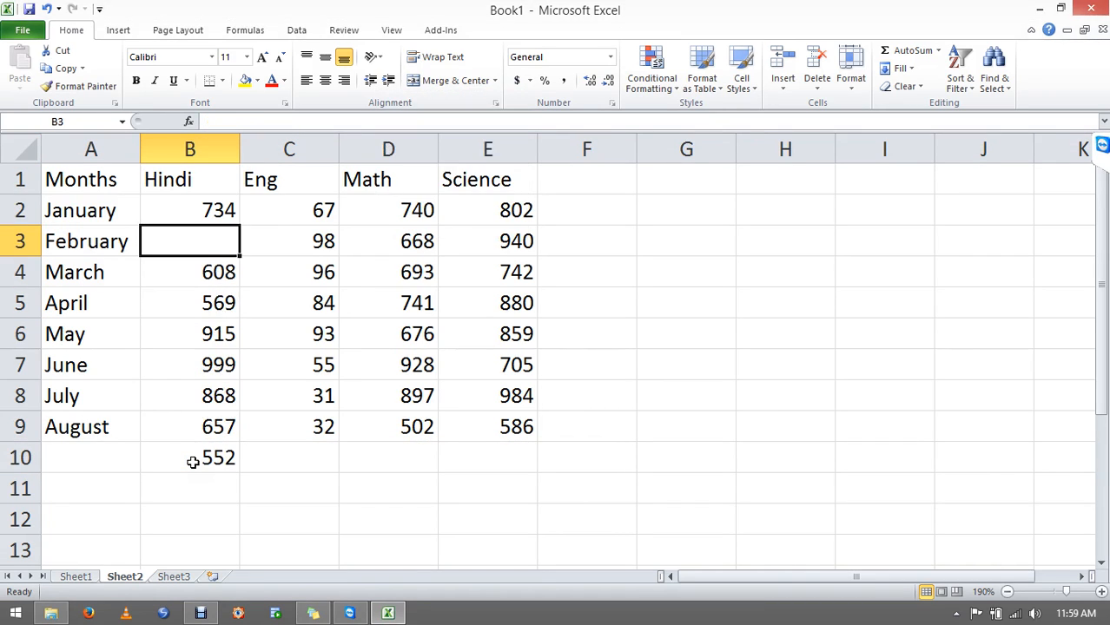
key(Down)
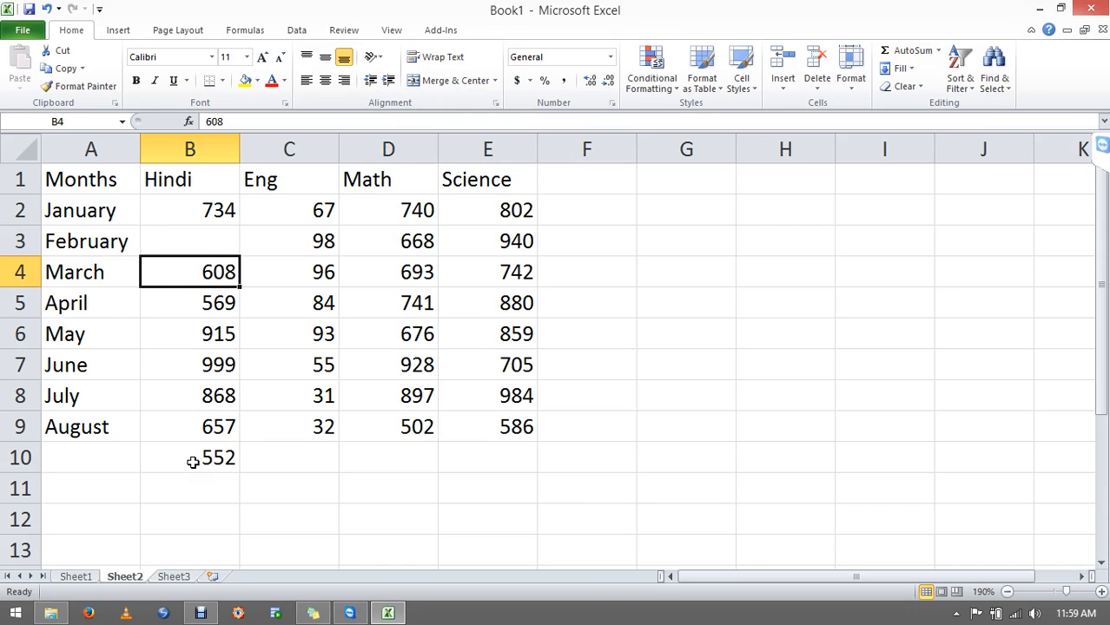
key(ctrl+z)
Delete February's Hindi cell B3, shifting the cells below it up.
key(ctrl+minus)
key(Return)
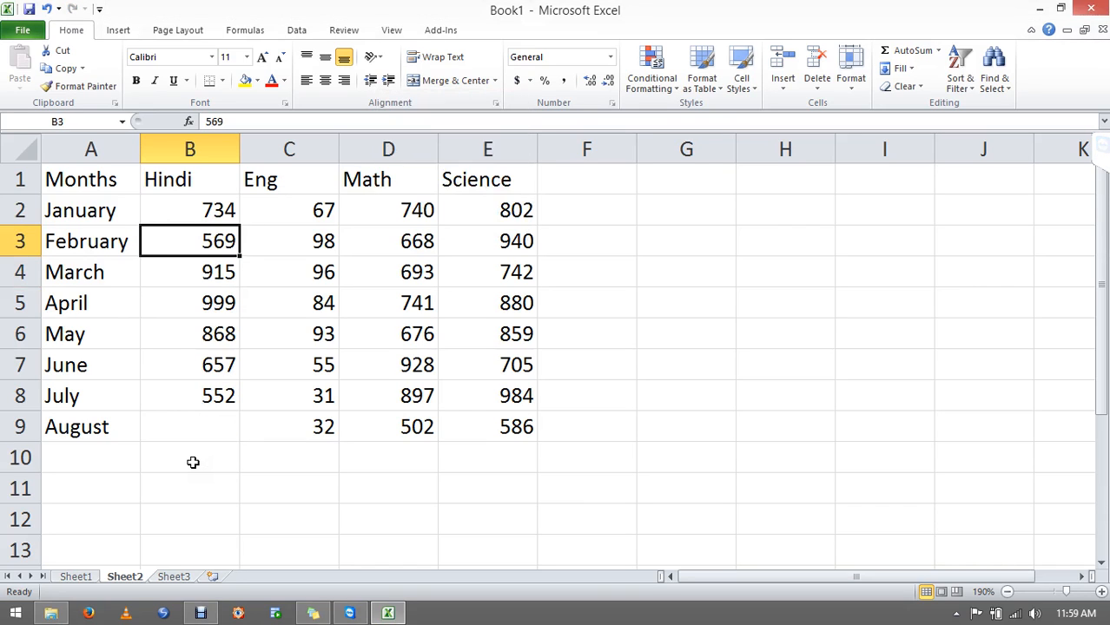
key(ctrl+Down)
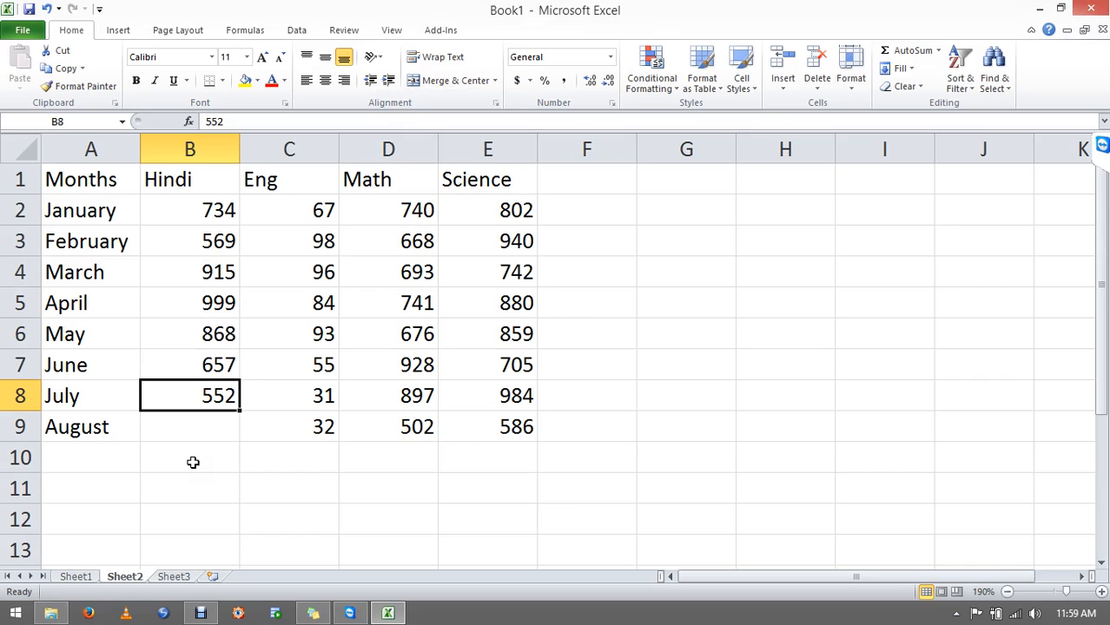
key(Down)
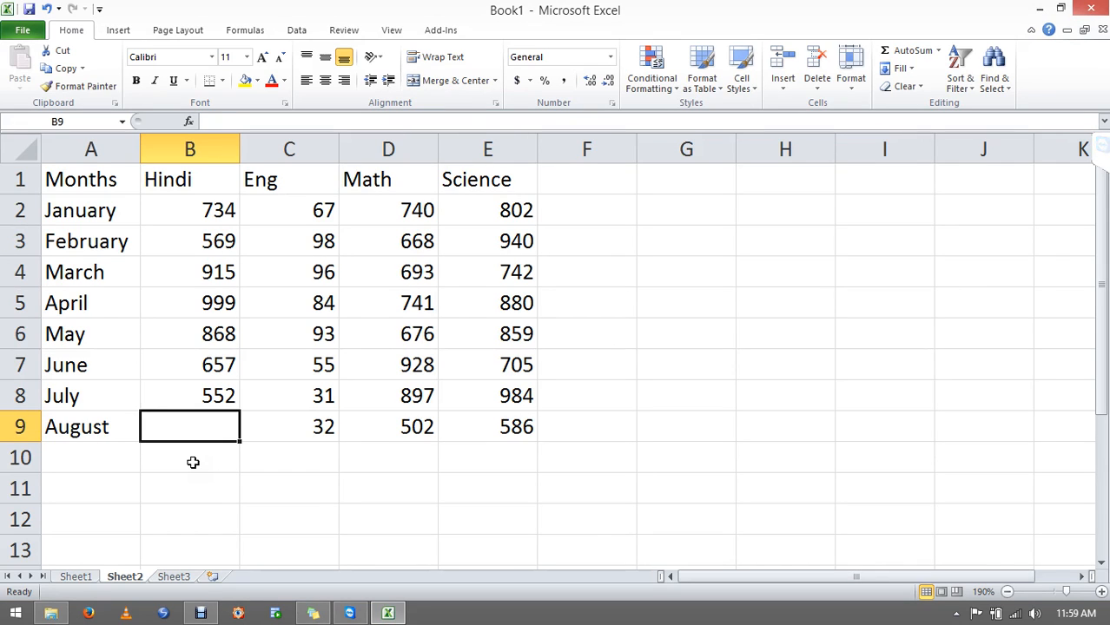
key(Up)
key(Up)
key(Up)
key(Up)
key(Up)
key(Up)
key(shift+Left)
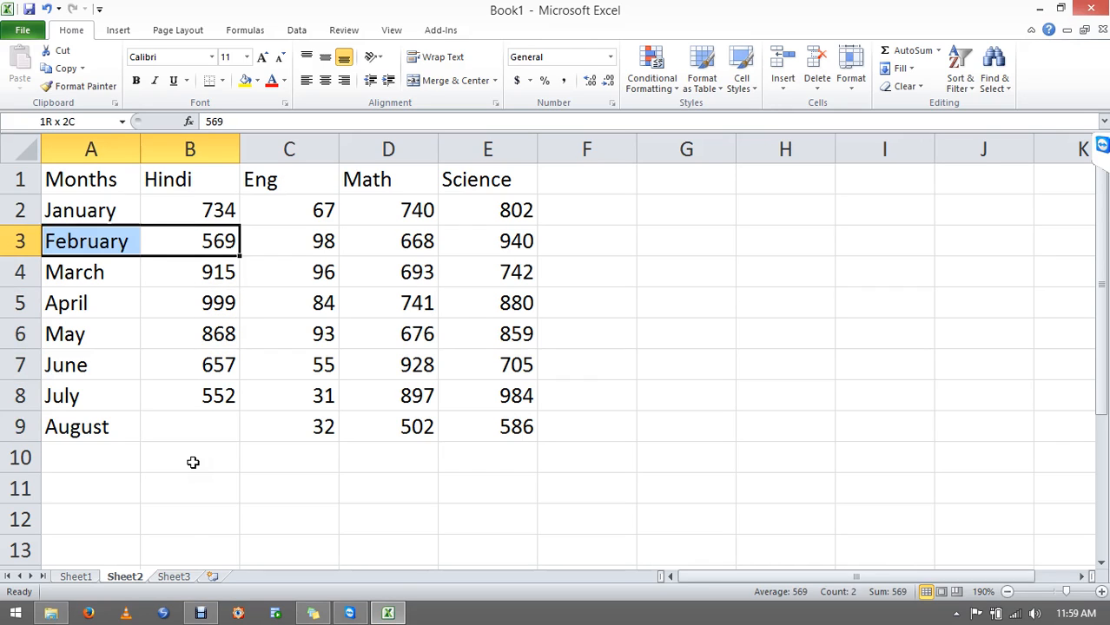
Copy the Hindi marks B4:B8 and paste them one row lower, starting at B5.
key(Down)
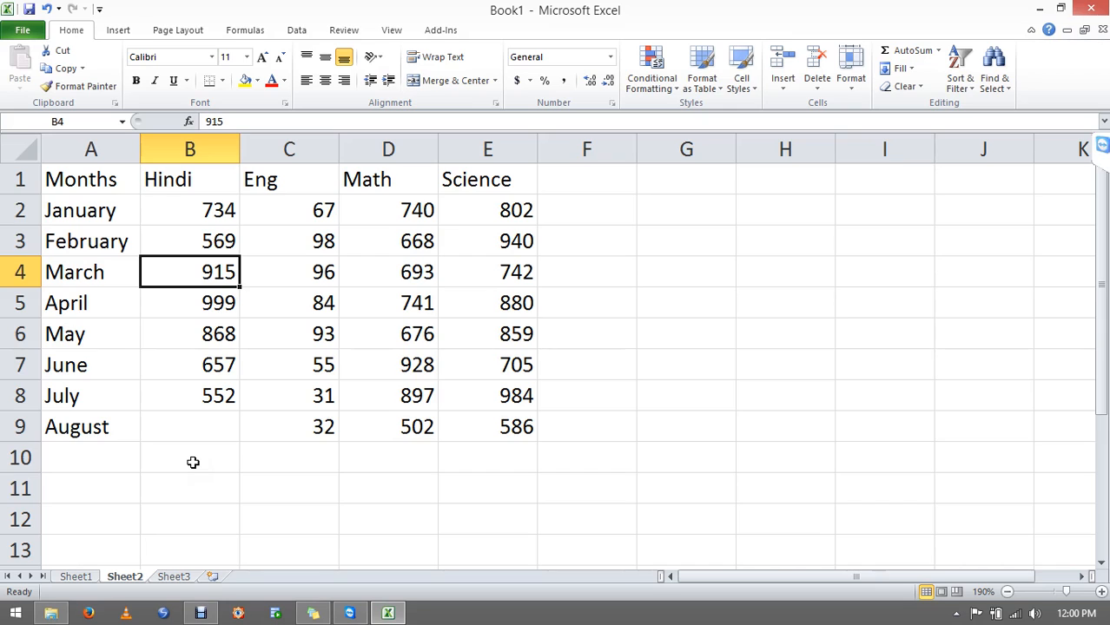
key(shift+Down)
key(shift+Down)
key(shift+Down)
key(shift+Down)
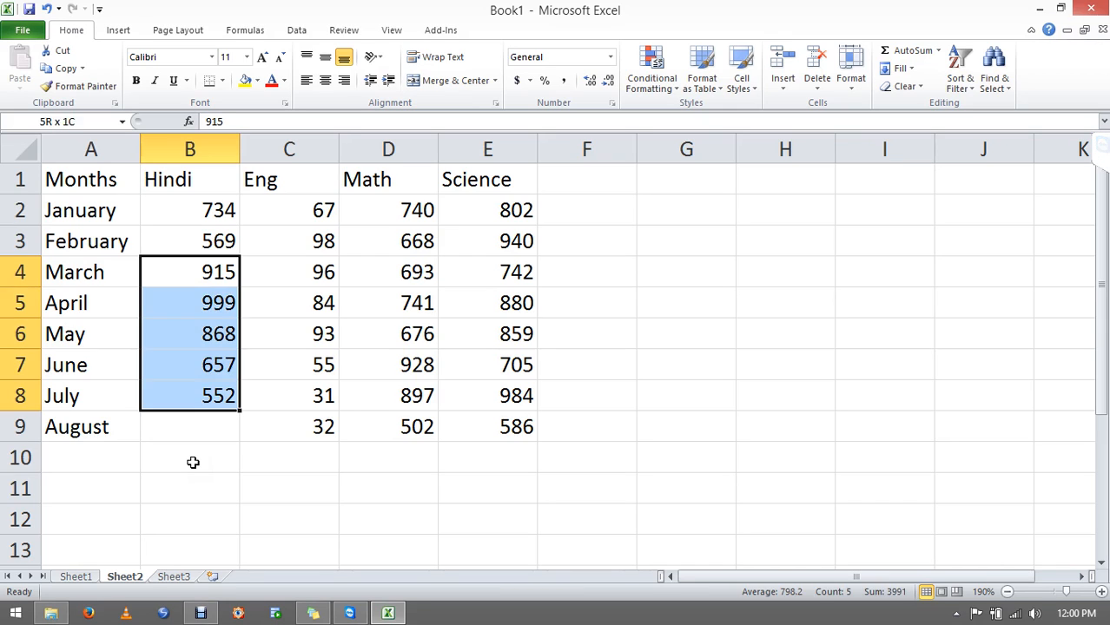
key(ctrl+c)
key(Down)
key(ctrl+v)
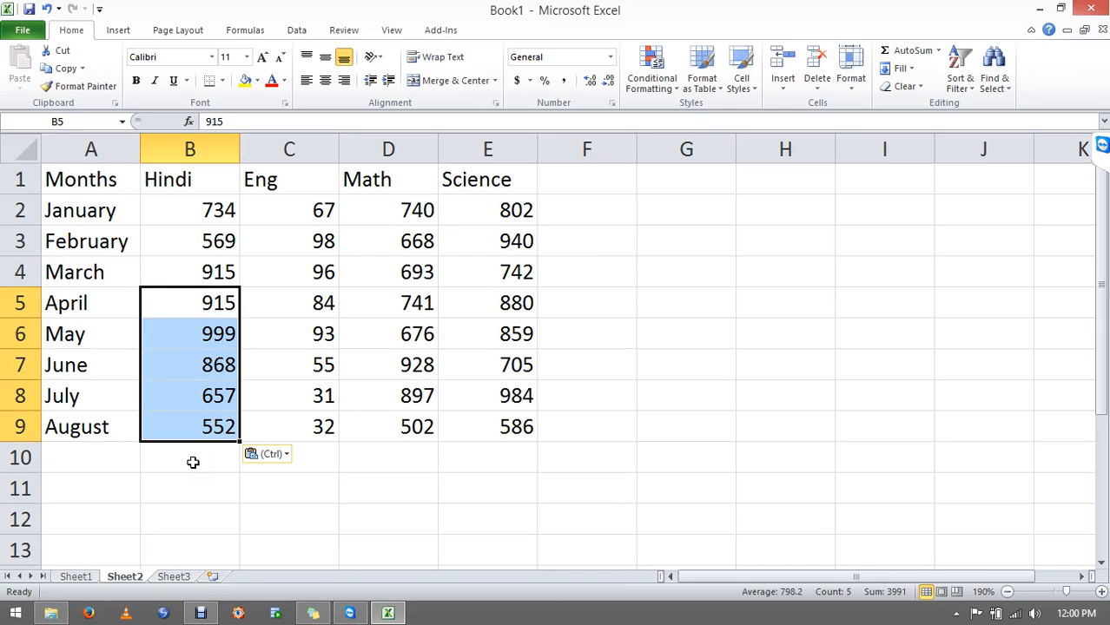
Enter 205 as March's Hindi mark in B4.
key(Up)
text(205)
key(Return)
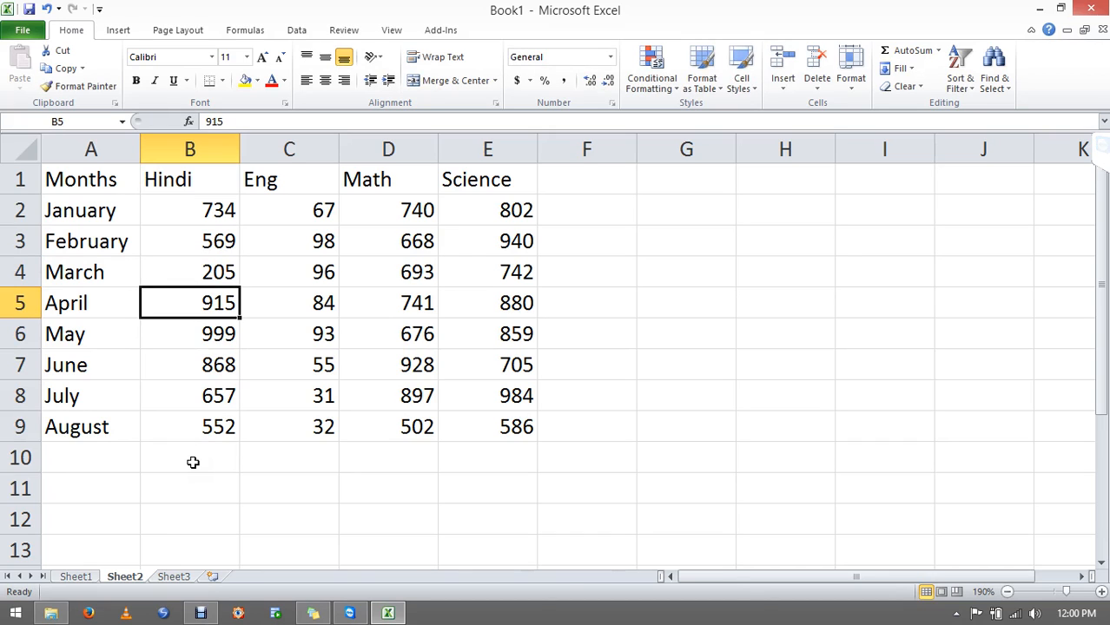
Undo the 205 entry and the pasted Hindi marks, and end the copy mode.
key(ctrl+z)
key(ctrl+z)
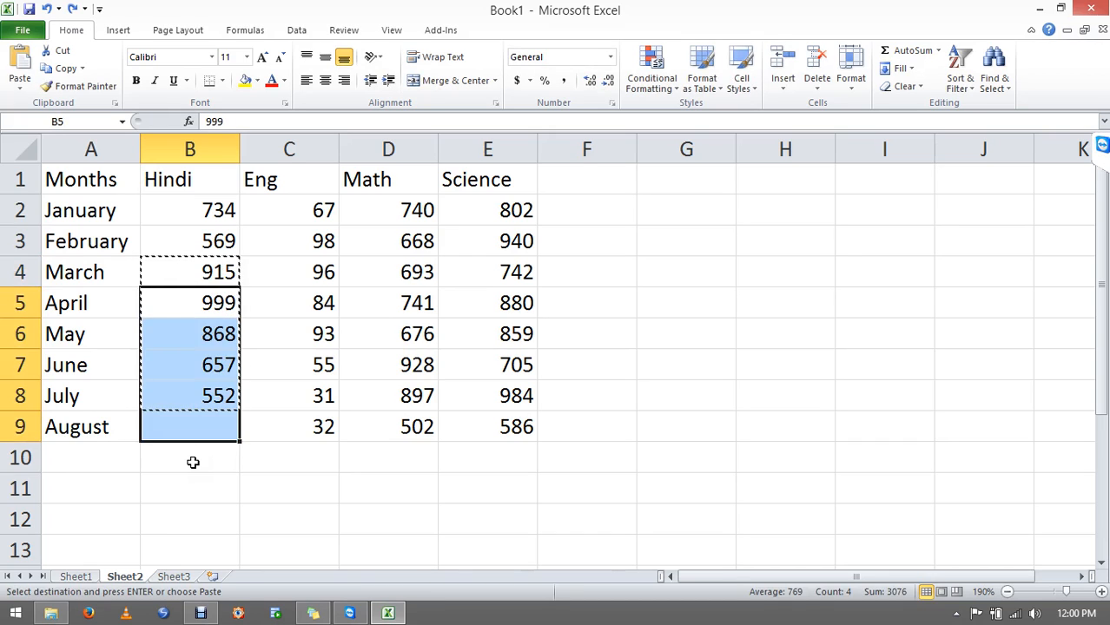
key(Escape)
key(Up)
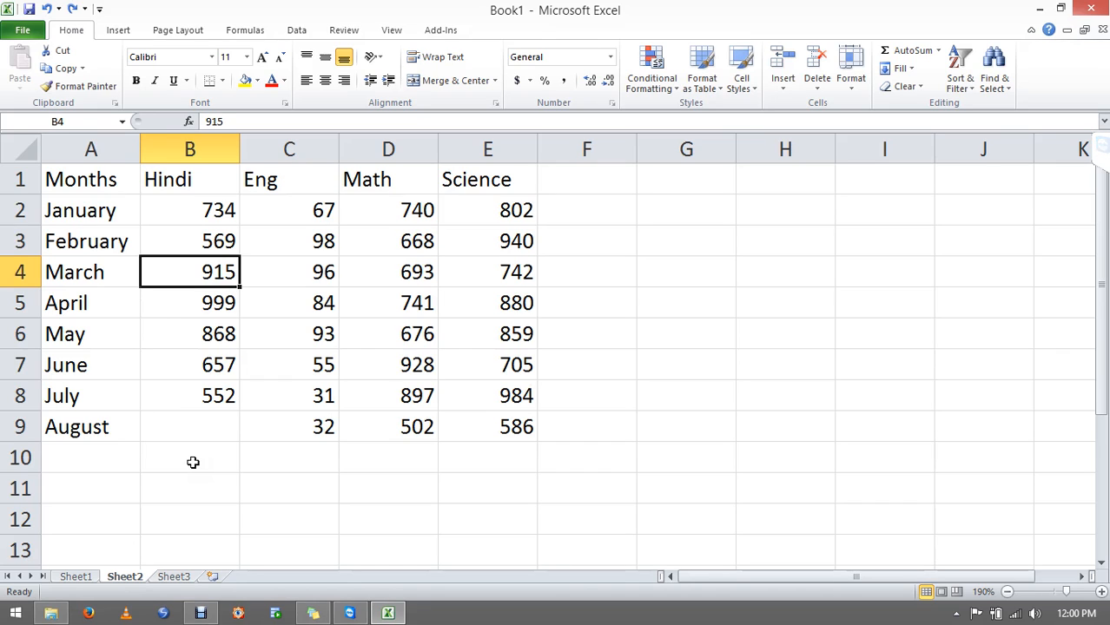
Insert a cell at B4 with Shift cells down and enter 456 in it.
key(ctrl+shift+plus)
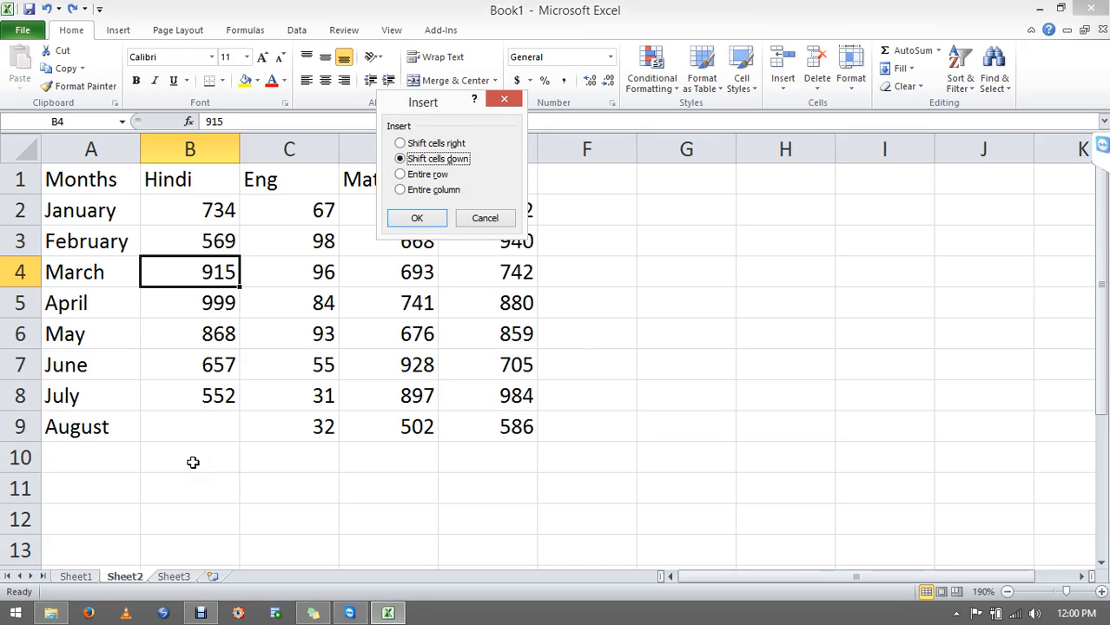
key(Return)
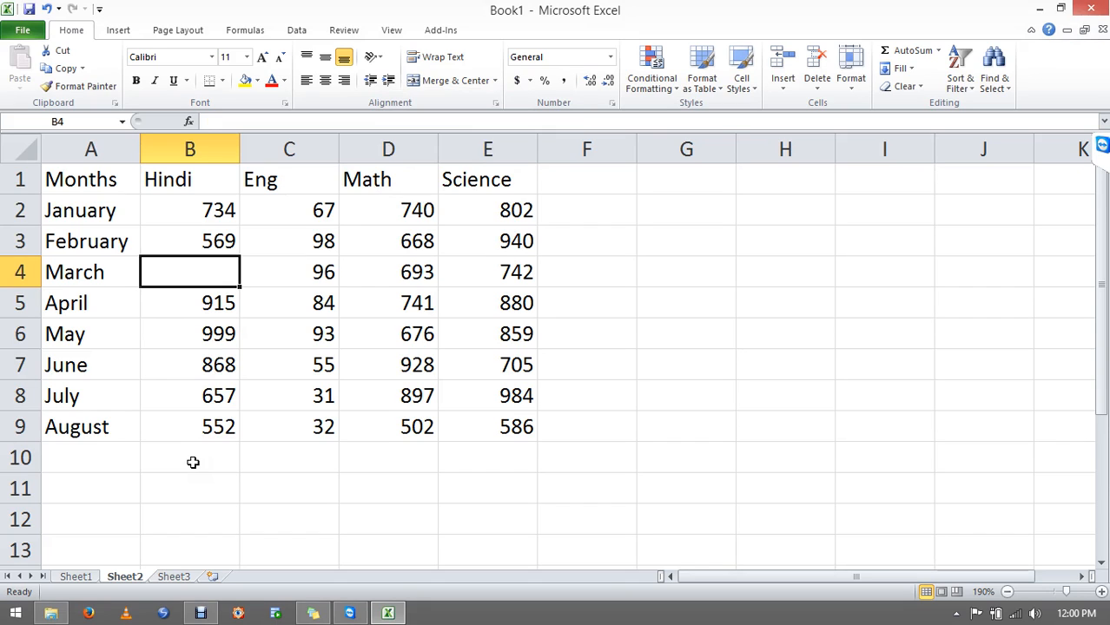
text(456)
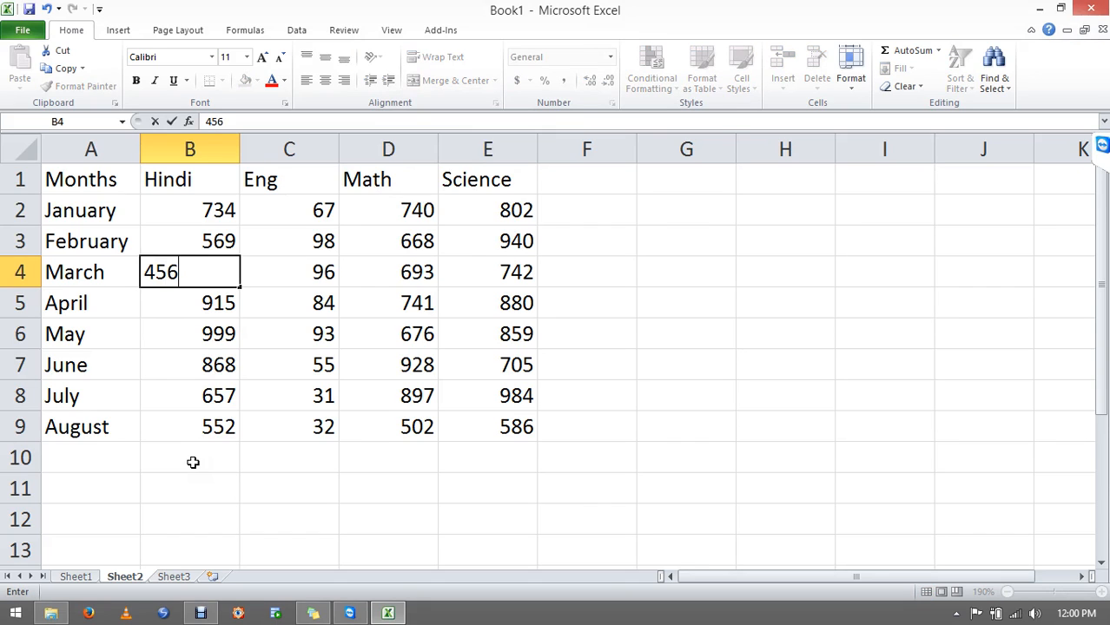
key(Return)
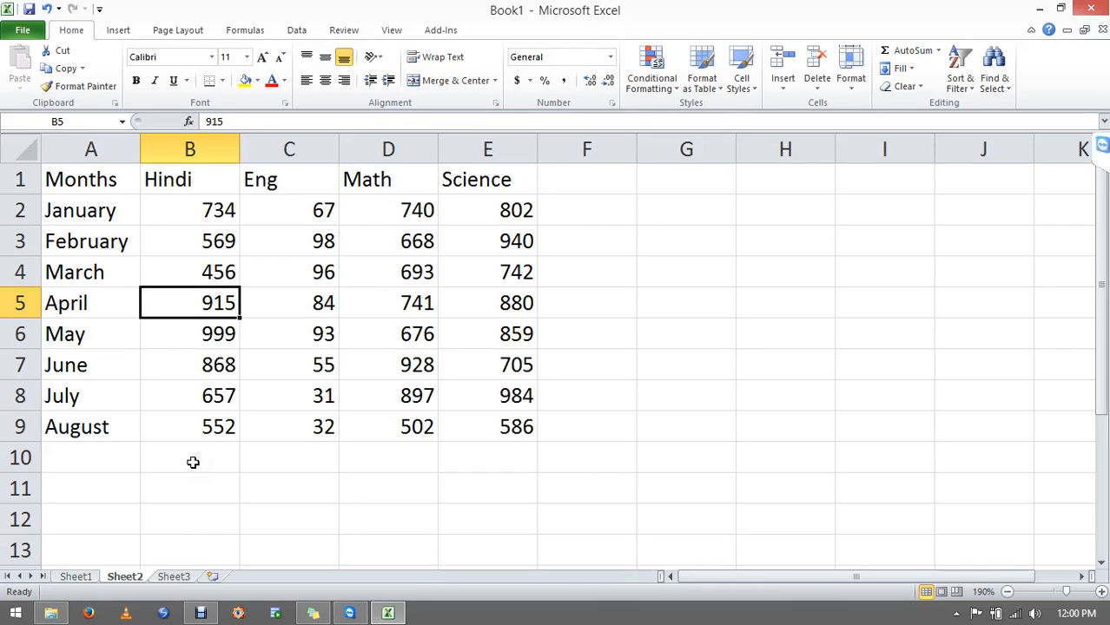
Delete March's Hindi cell B4 with the Shift cells left option.
key(Up)
key(ctrl+minus)
key(Up)
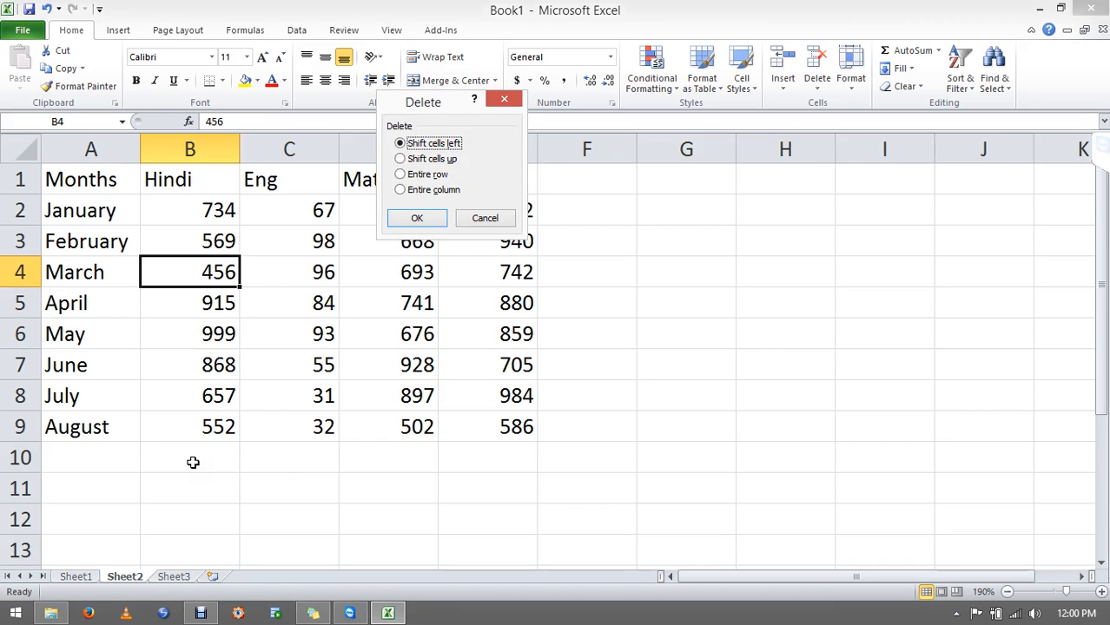
key(Return)
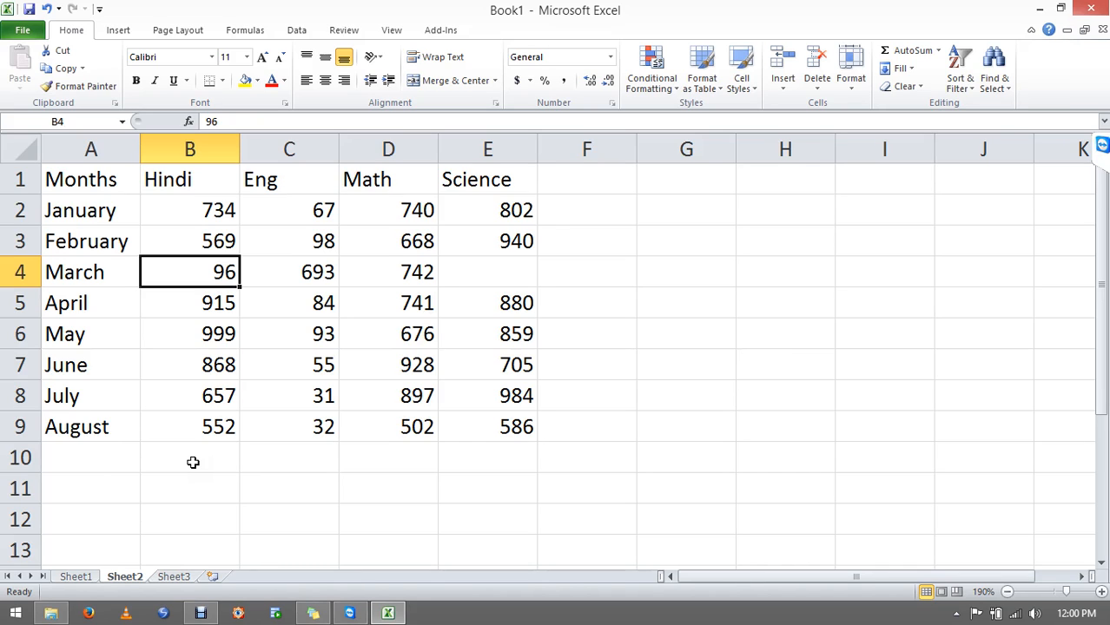
Insert a blank cell at B4 with Shift cells right.
key(ctrl+shift+equal)
key(Up)
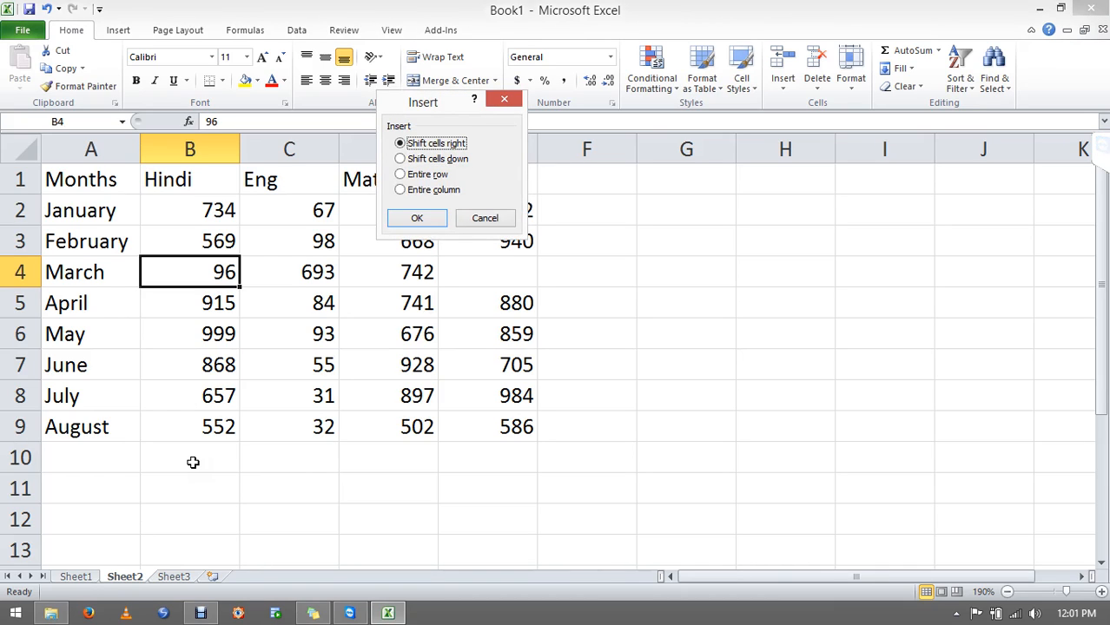
key(Return)
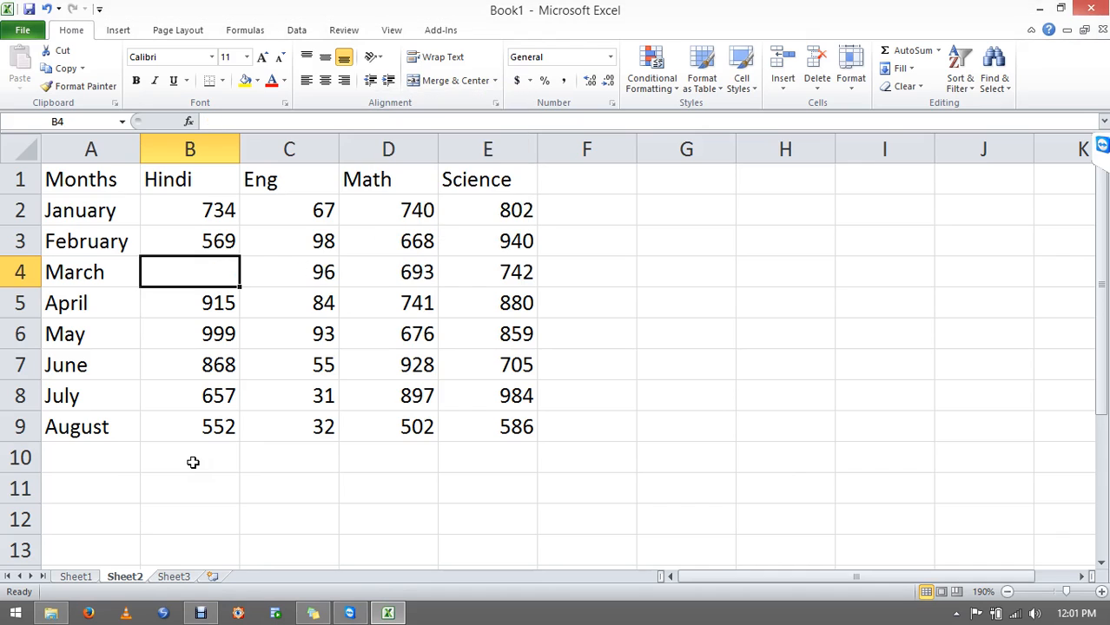
Enter 85 as March's Hindi mark in cell B4.
text(85)
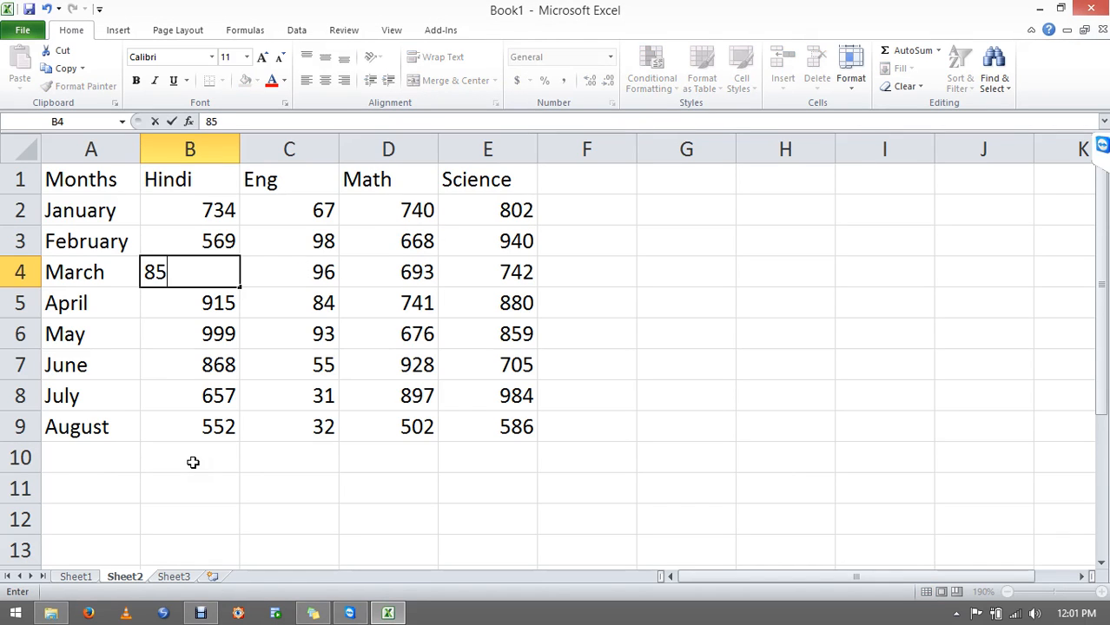
key(Return)
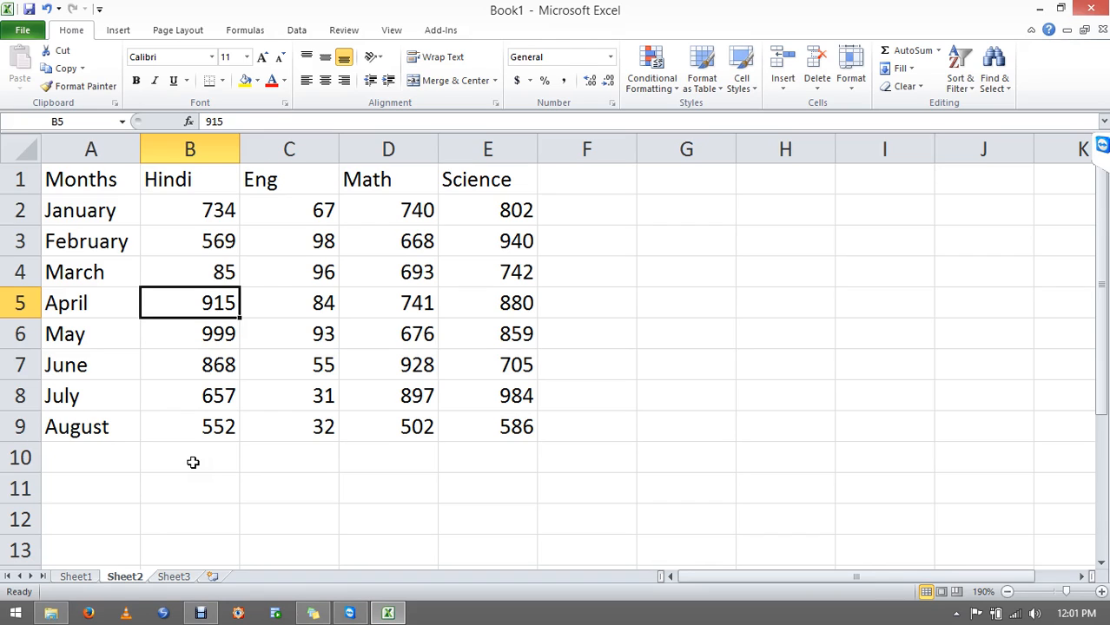
Copy the Math and Science columns (D1:E9), paste them at F1, and undo the paste.
key(ctrl+Up)
key(Right)
key(Right)
key(shift+Right)
key(ctrl+shift+Down)
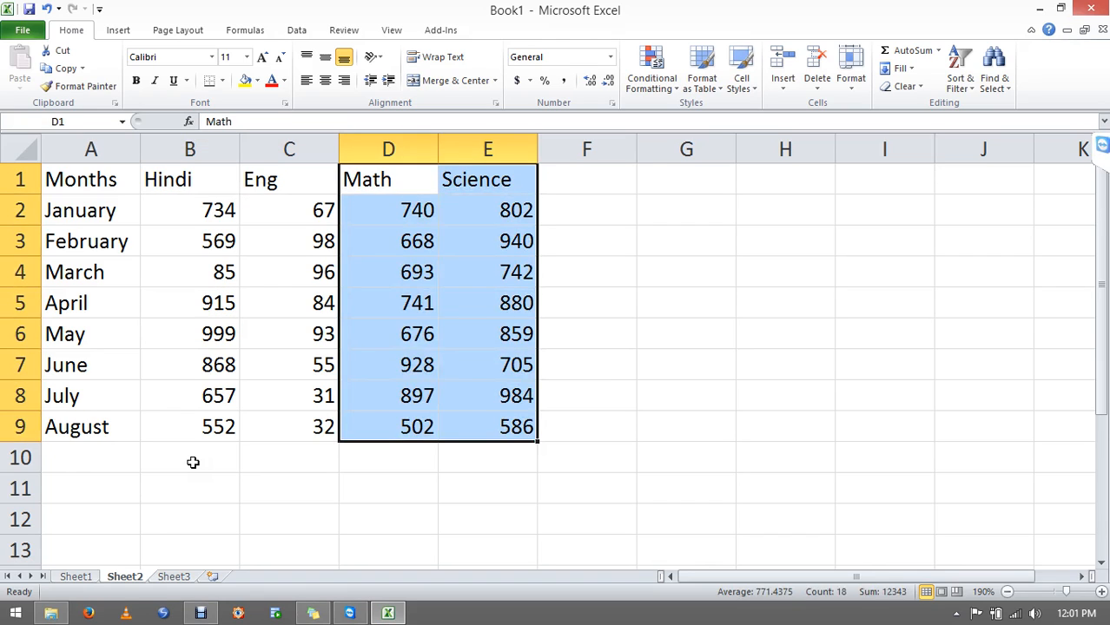
key(ctrl+c)
key(Right)
key(Right)
key(ctrl+v)
key(Escape)
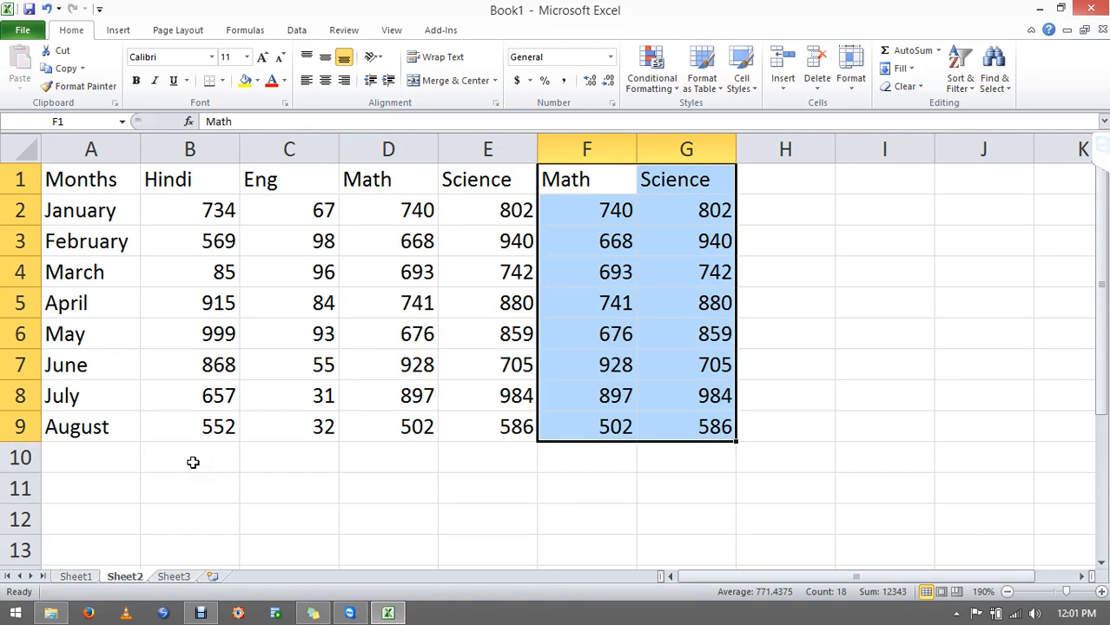
key(ctrl+z)
Try moving the Math and Science columns one column over by pasting the copied block at E1, and undo the paste.
key(Left)
key(Left)
key(shift+Right)
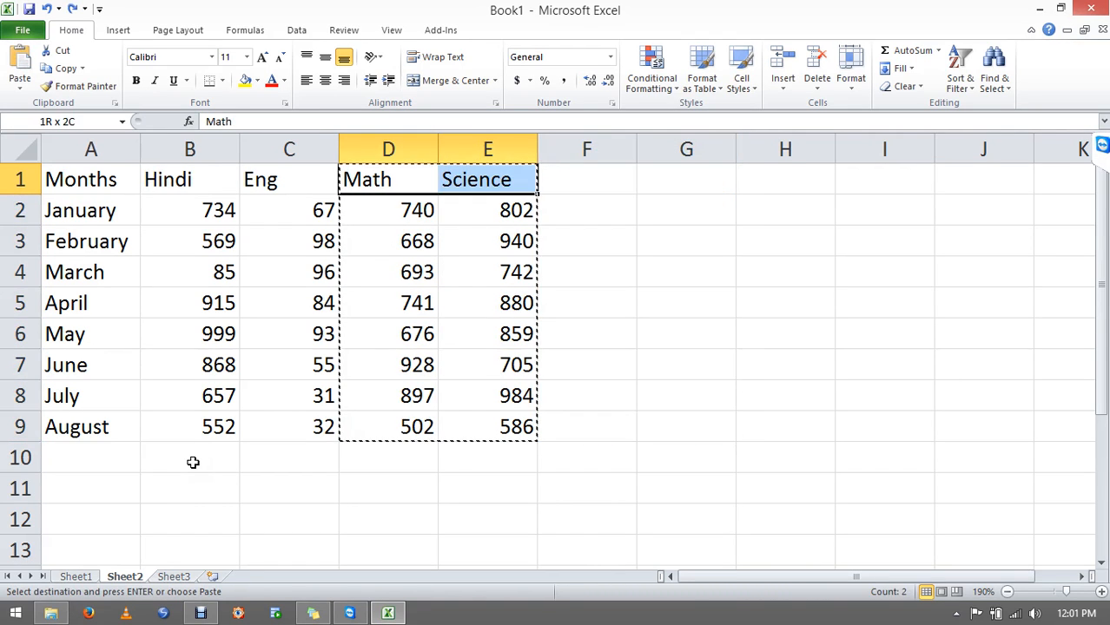
key(ctrl+shift+Down)
key(Right)
key(ctrl+v)
key(Left)
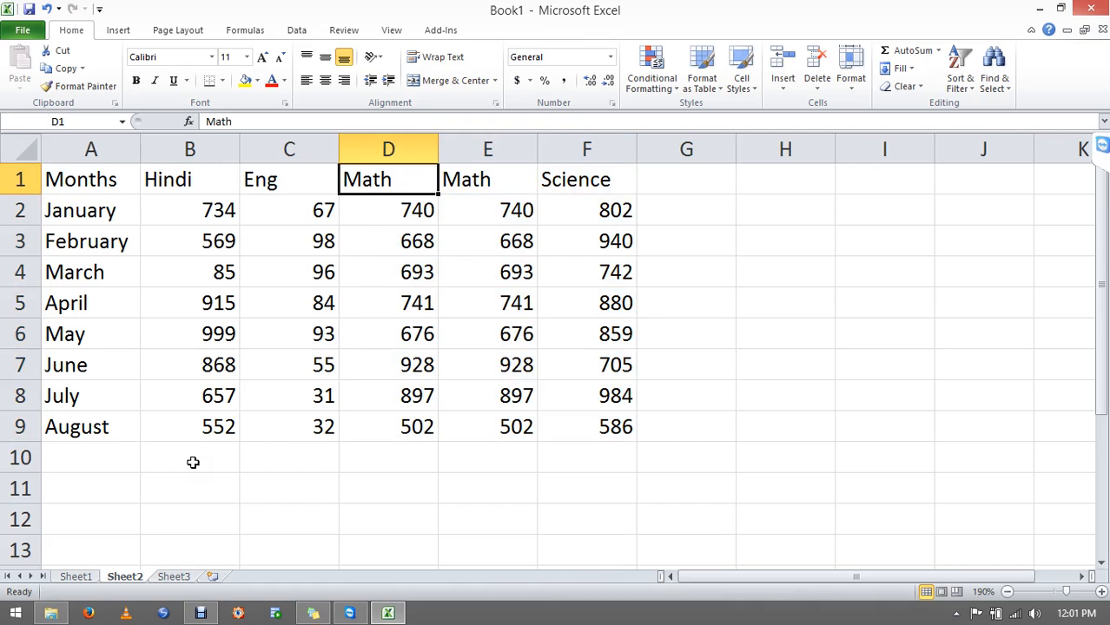
text(H)
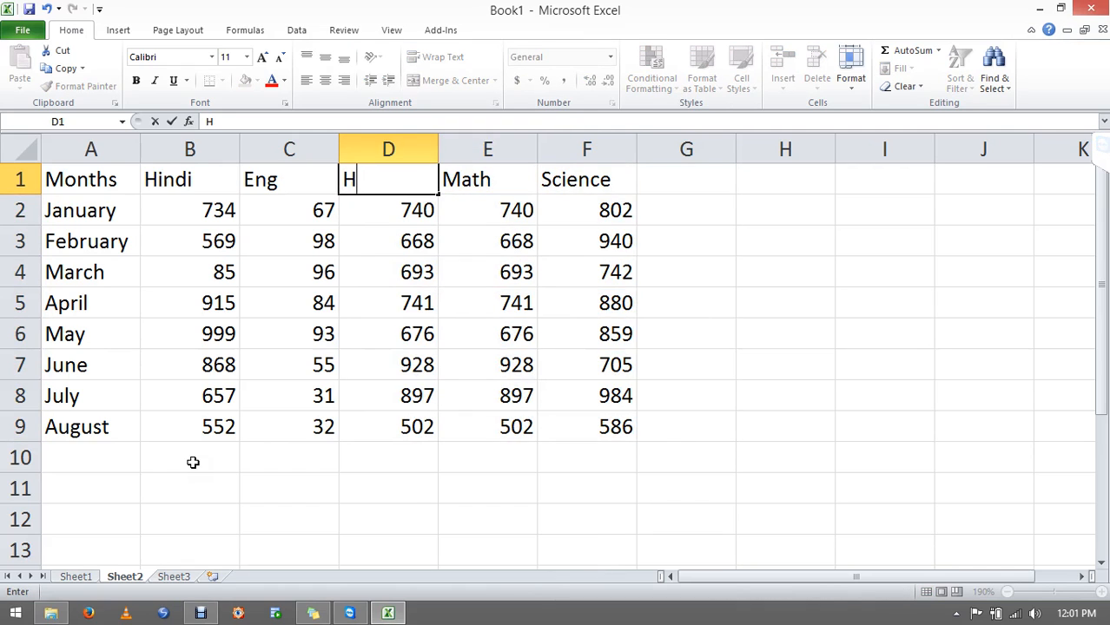
key(Escape)
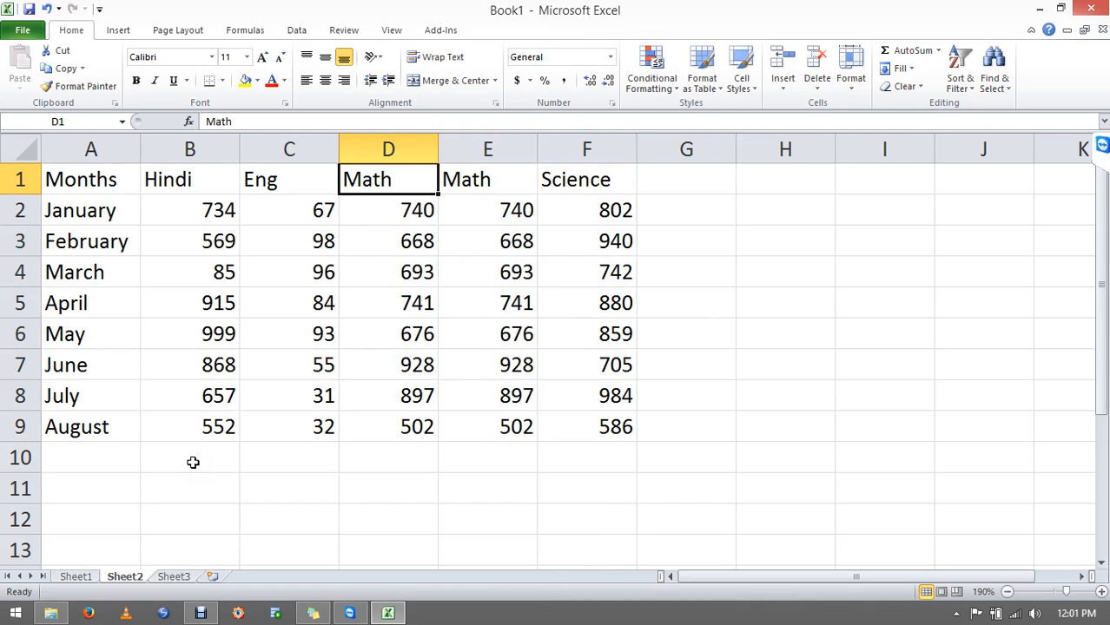
key(ctrl+z)
key(Escape)
key(Left)
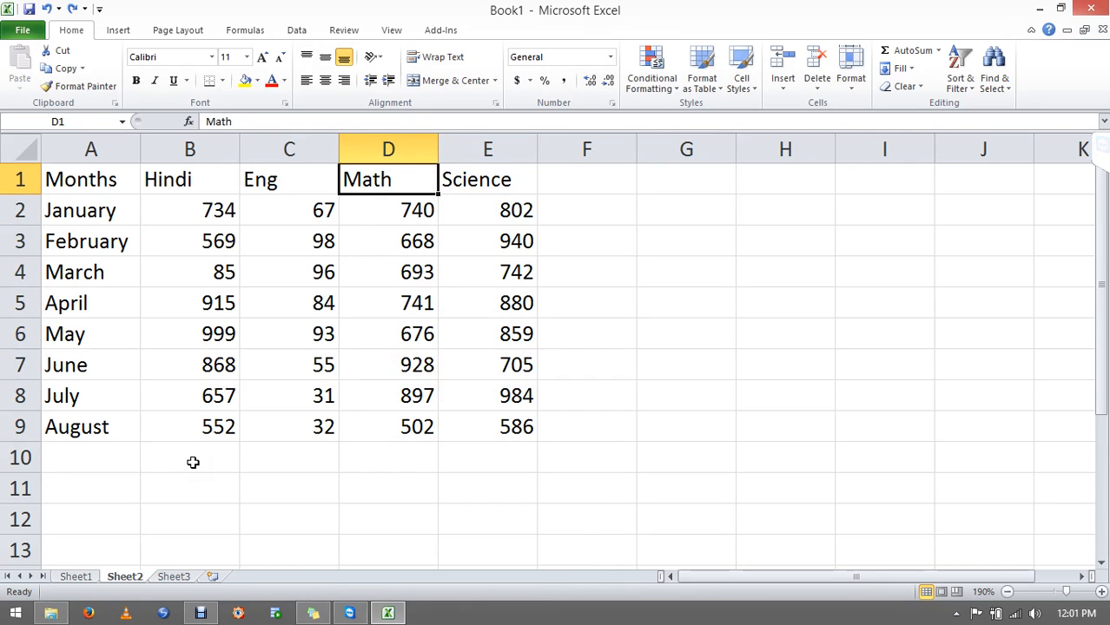
Insert an entire column before Math from cell D1, and undo the insertion.
key(ctrl+shift+plus)
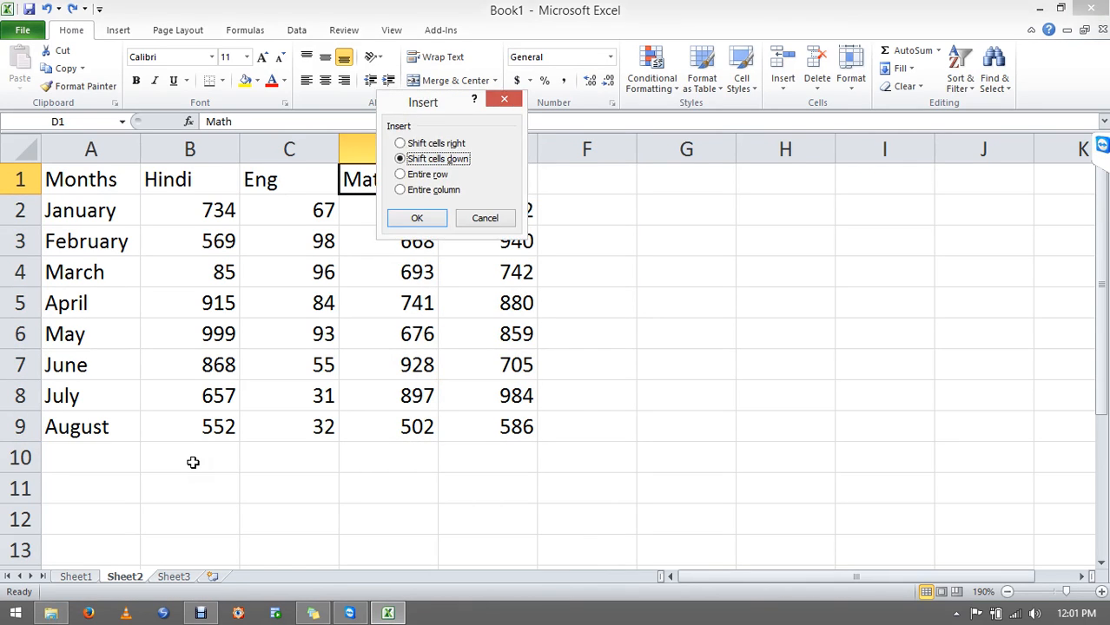
key(Down)
key(Down)
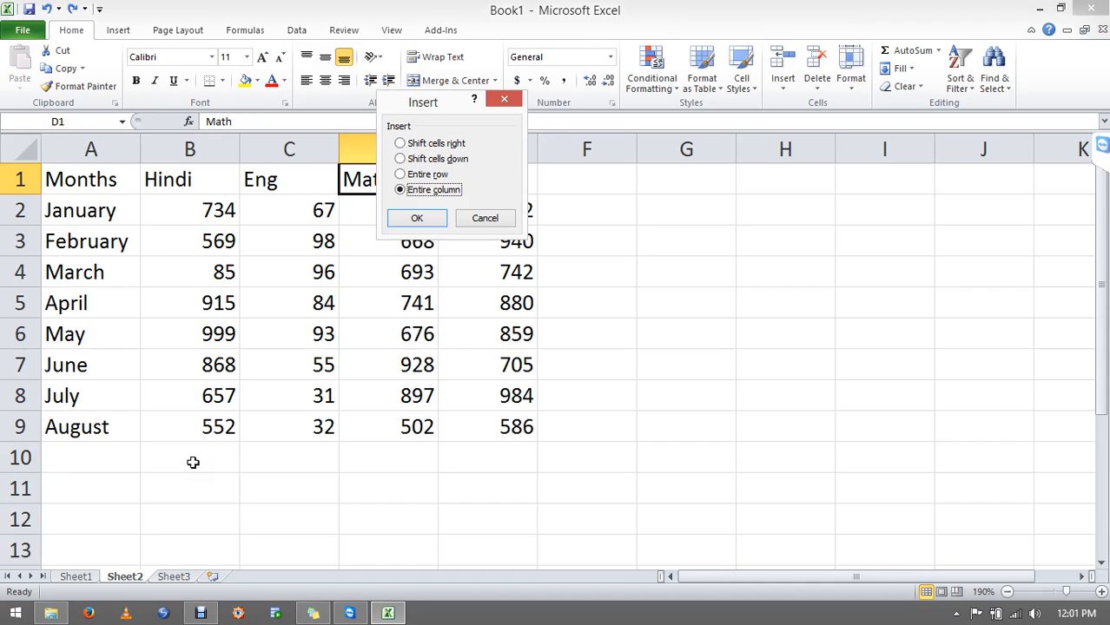
key(Return)
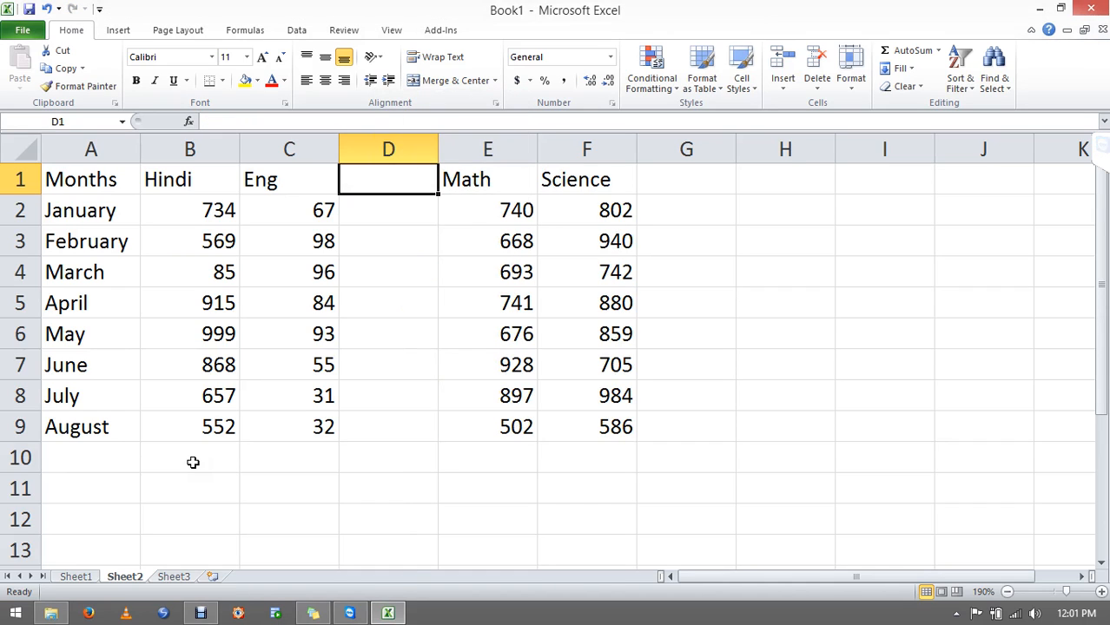
key(ctrl+z)
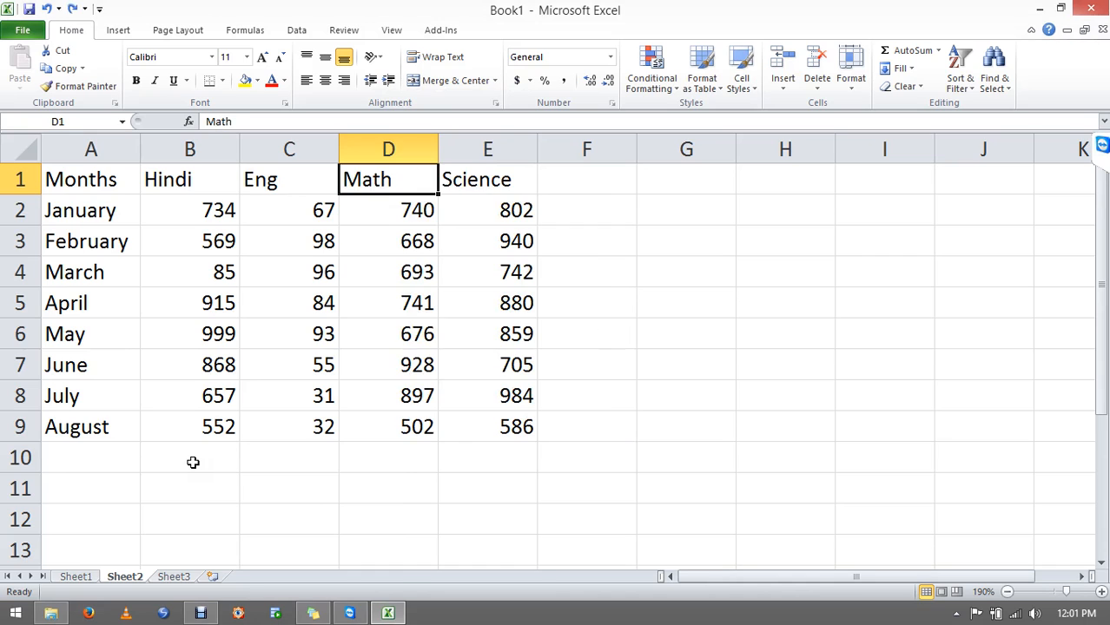
Insert an entire blank row above March from cell D4.
key(Down)
key(Down)
key(Down)
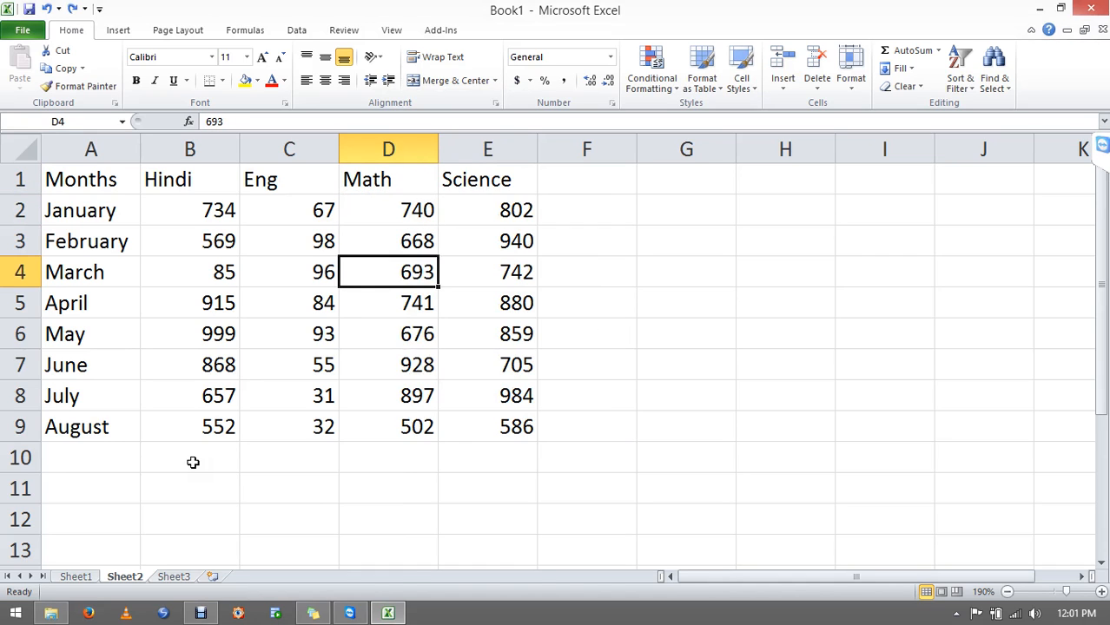
key(ctrl+shift+plus)
key(Down)
key(Return)
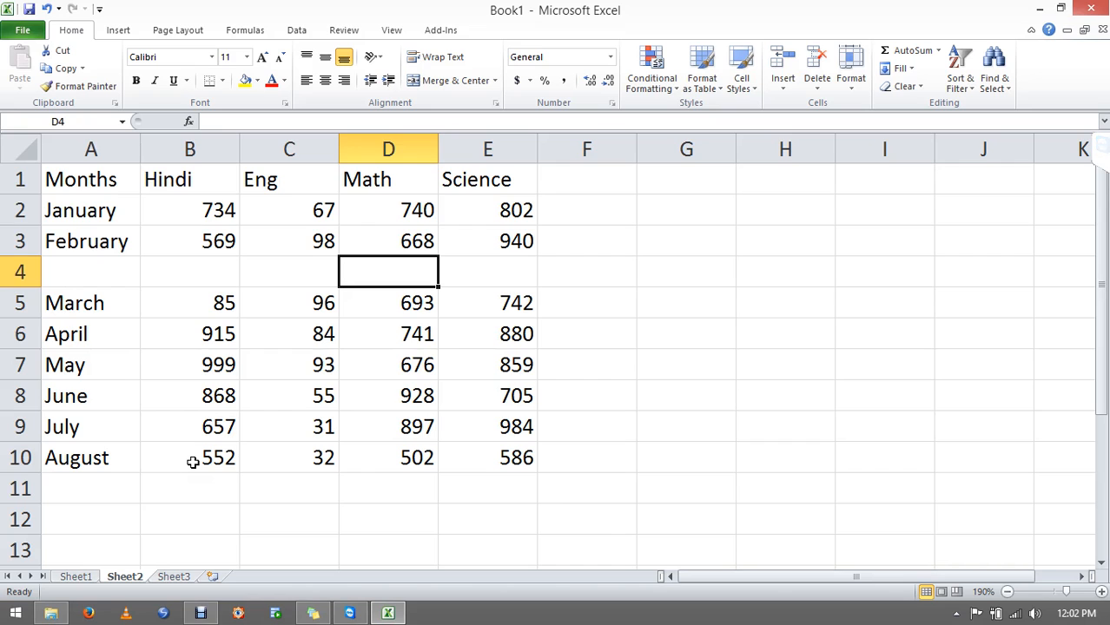
Delete the blank row 4 with the Entire row option.
key(ctrl+minus)
key(r)
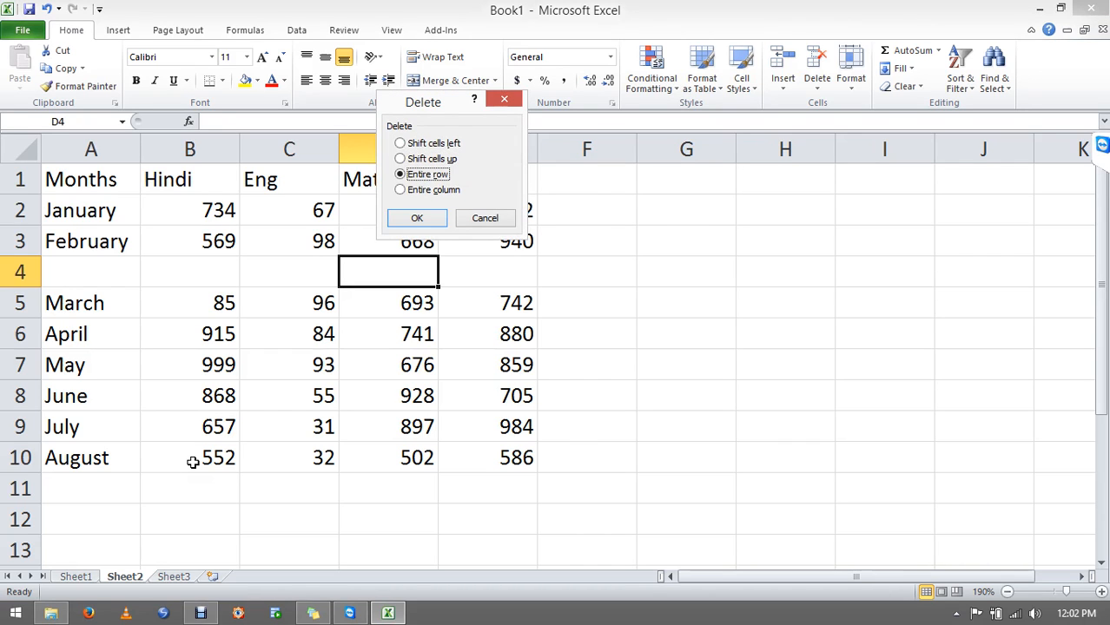
key(Return)
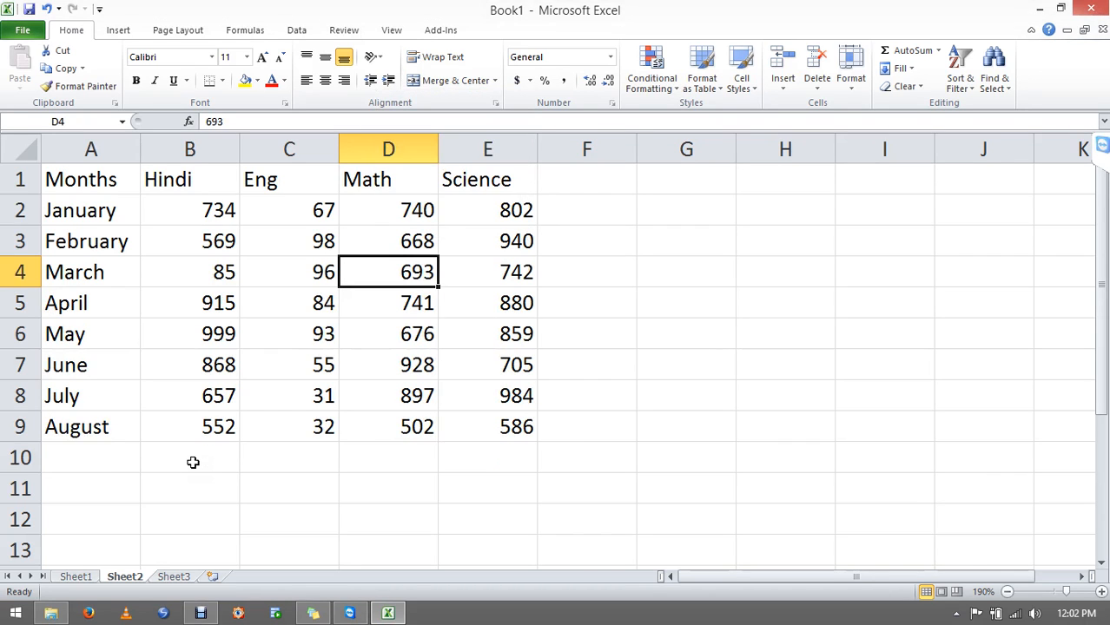
Delete the whole Math column with the Entire column option, and undo the deletion.
key(ctrl+minus)
key(Down)
key(Down)
key(Return)
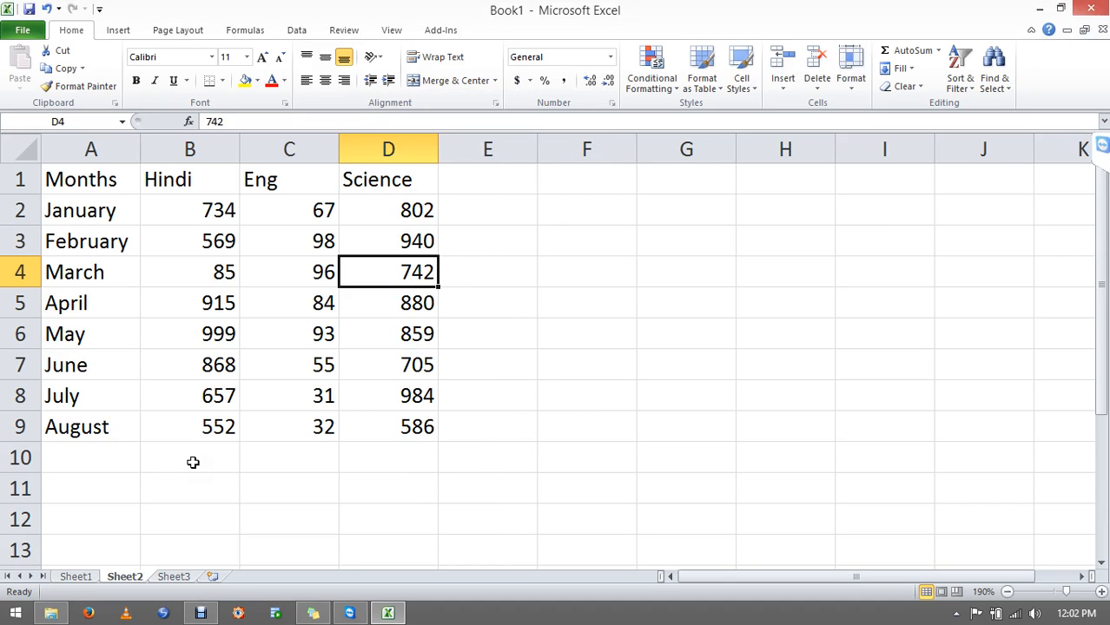
key(ctrl+z)
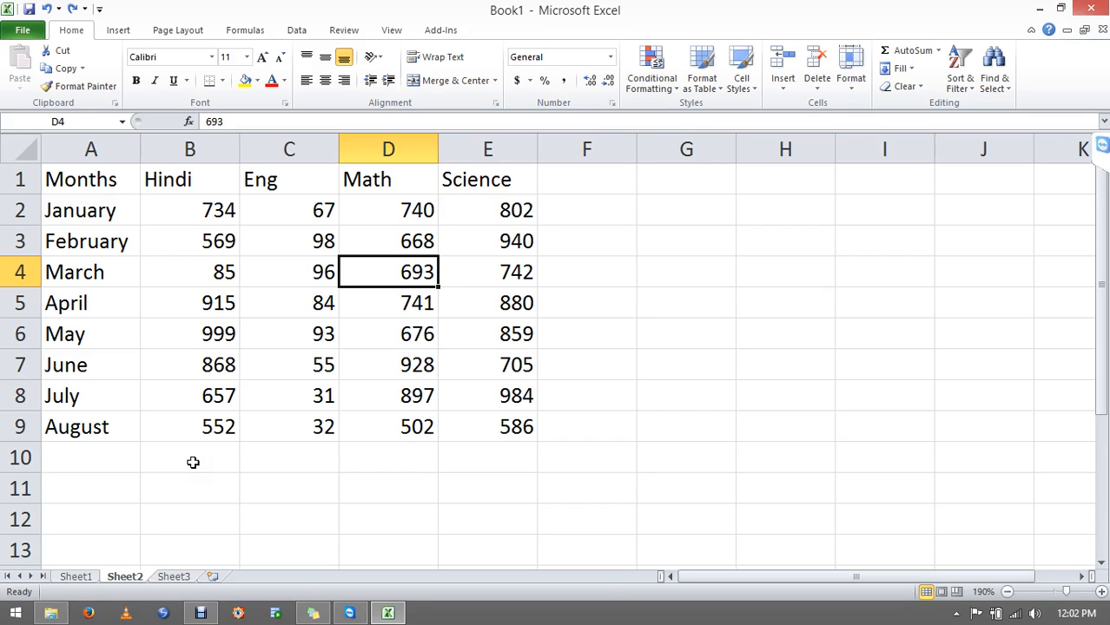
key(Left)
key(Left)
click(193, 463)
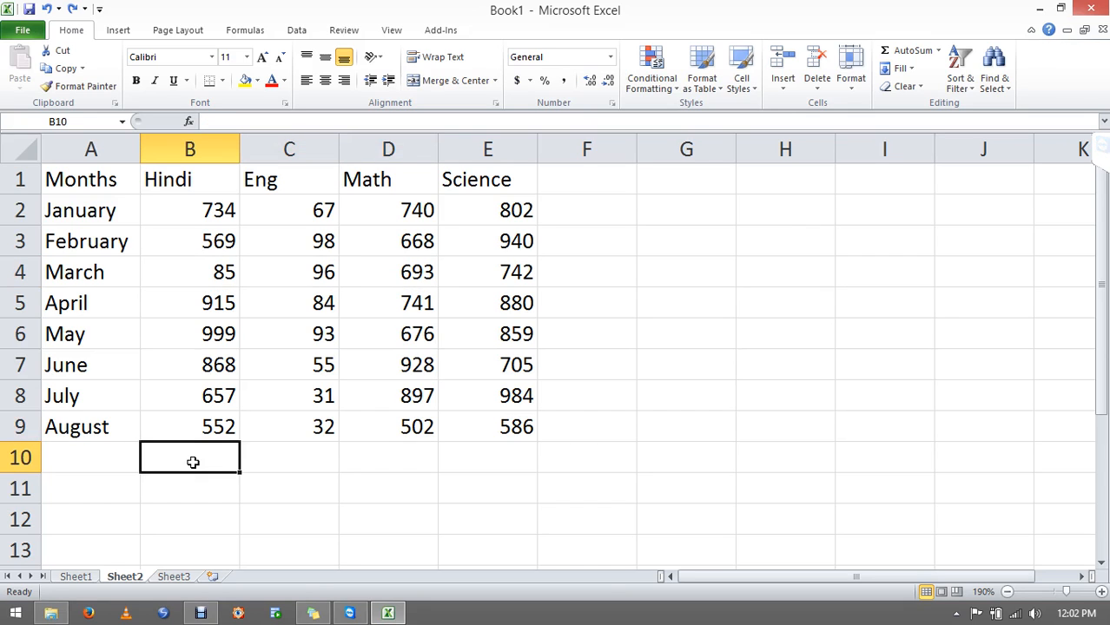
scroll(193, 463, down, 1)
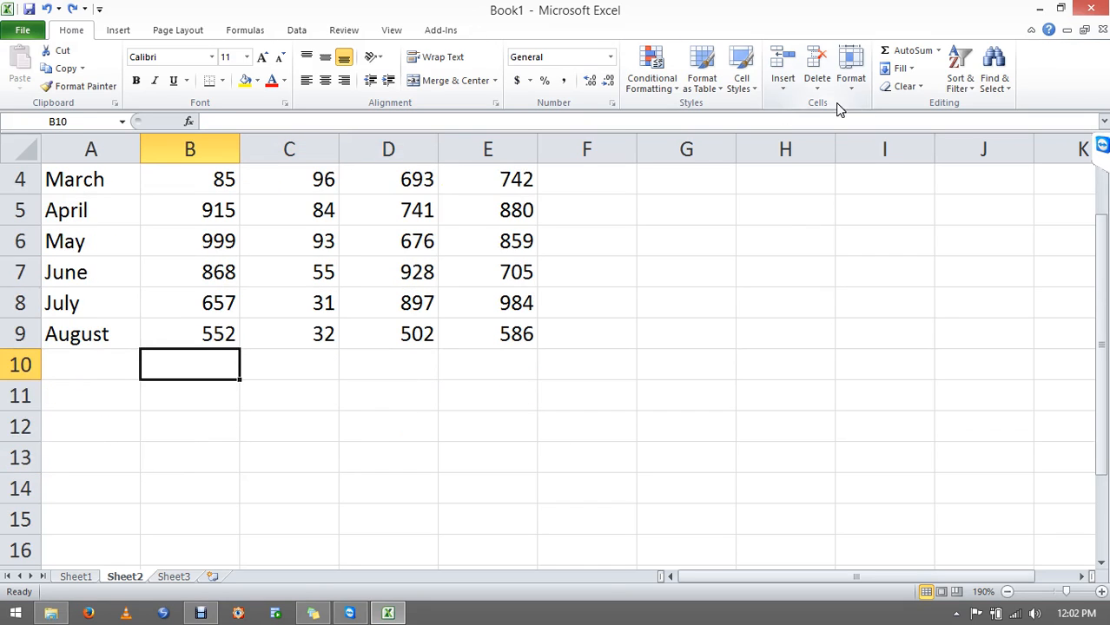
click(914, 51)
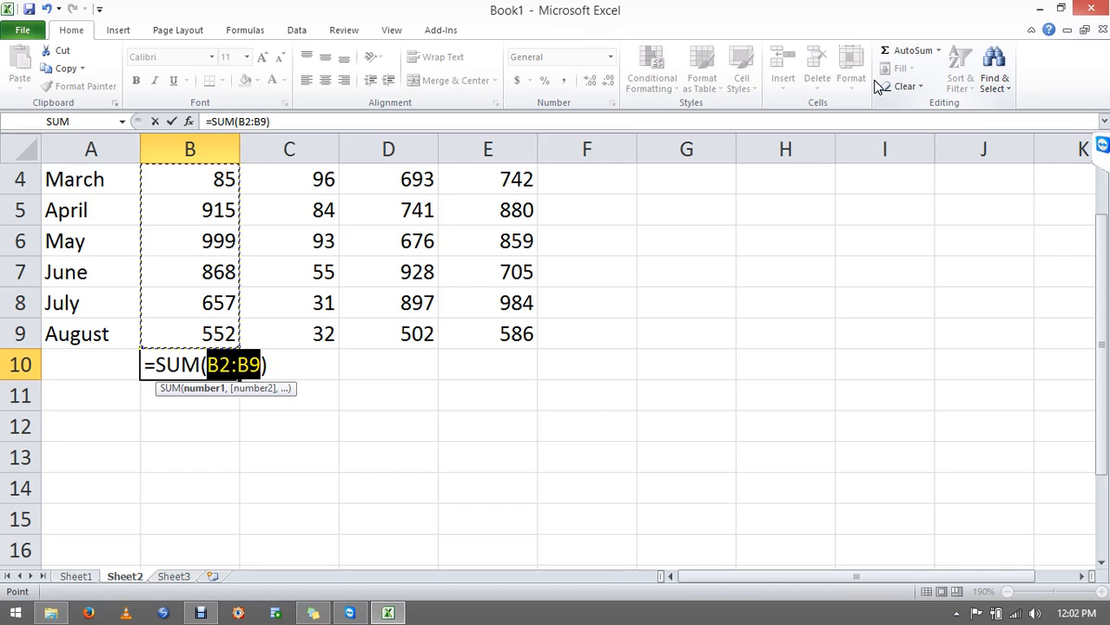
key(Escape)
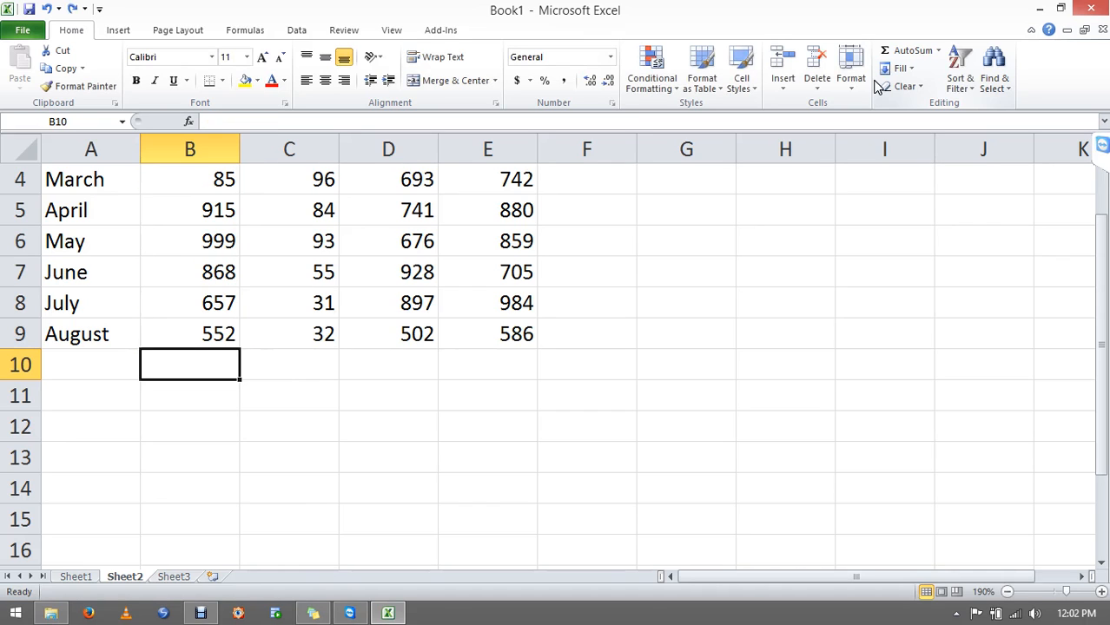
Copy the March to June marks for Hindi, Eng and Math (B4:D7).
key(Up)
key(ctrl+Up)
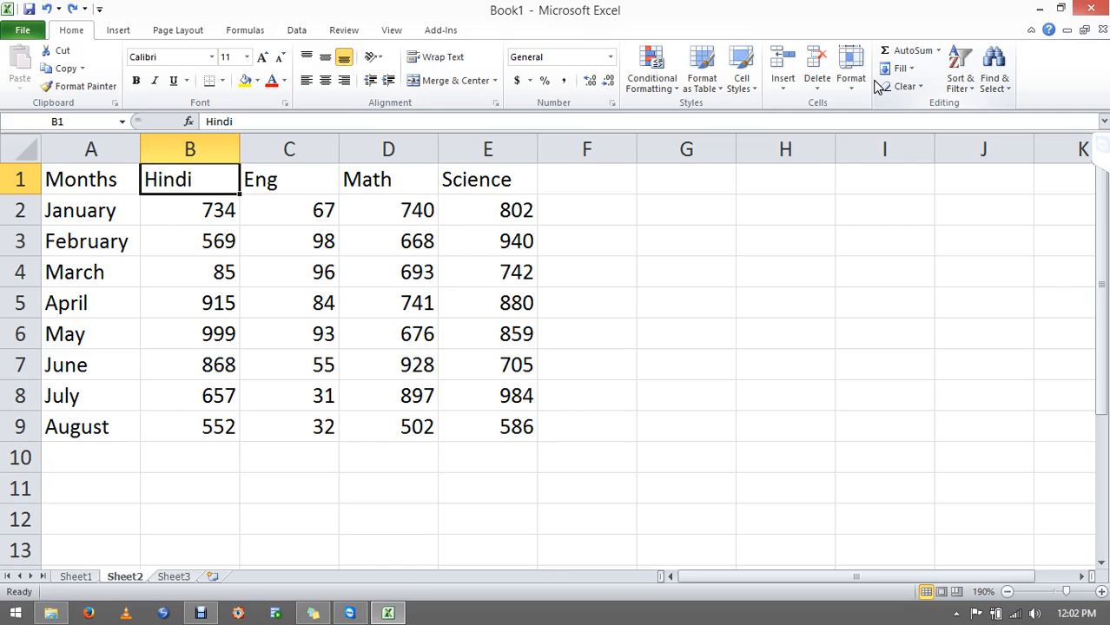
key(Down)
key(Down)
key(Down)
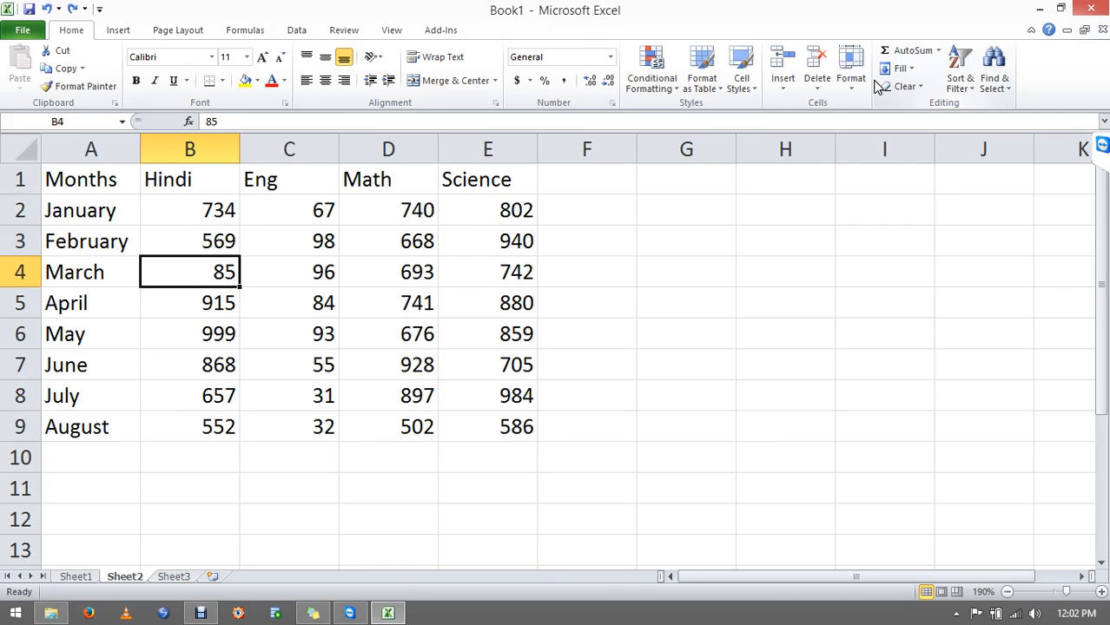
key(shift+Right)
key(shift+Right)
key(shift+Down)
key(shift+Down)
key(shift+Down)
key(ctrl+c)
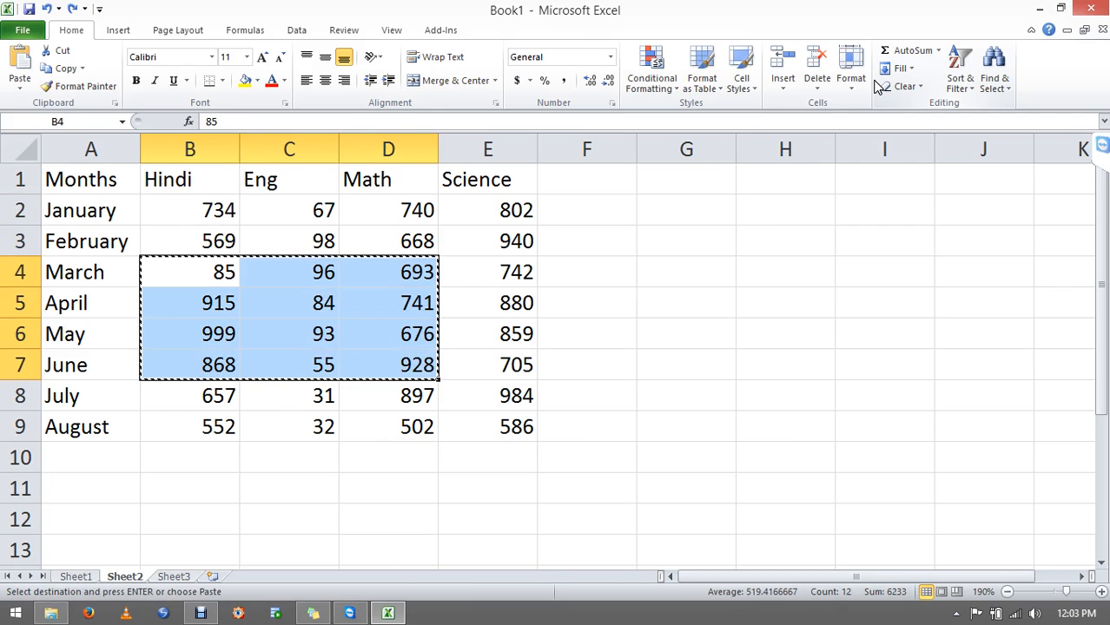
Paste the copied marks block below the table, starting at cell C18.
scroll(814, 38, down, 4)
scroll(821, 421, down, 1)
scroll(359, 364, down, 4)
click(294, 250)
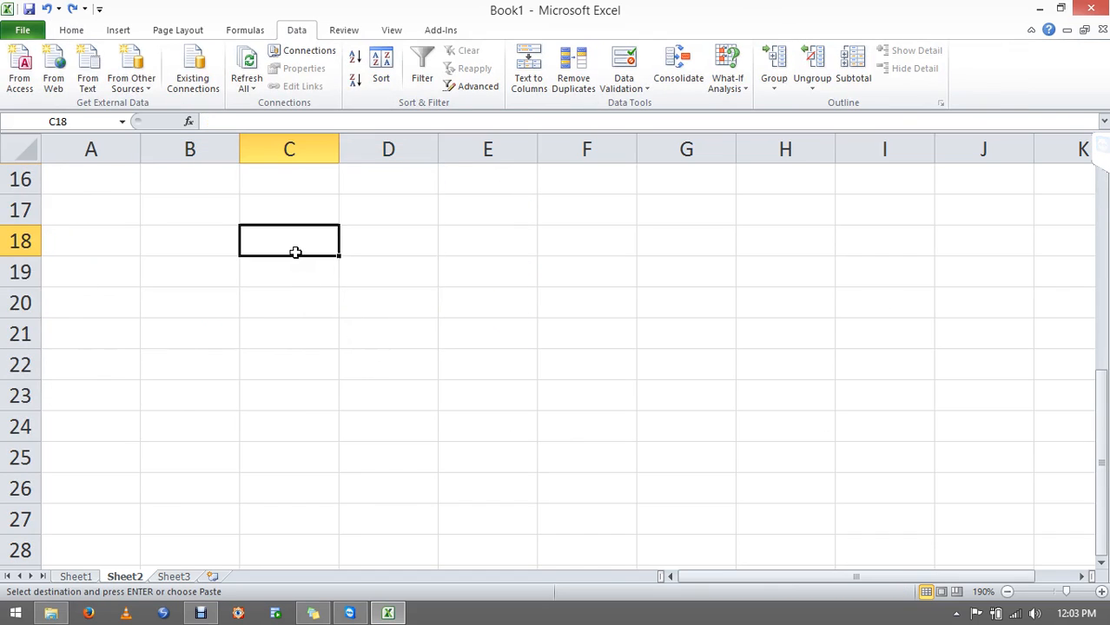
key(ctrl+v)
Format the pasted block C18:E21 with a yellow fill, red font colour and bold.
click(71, 29)
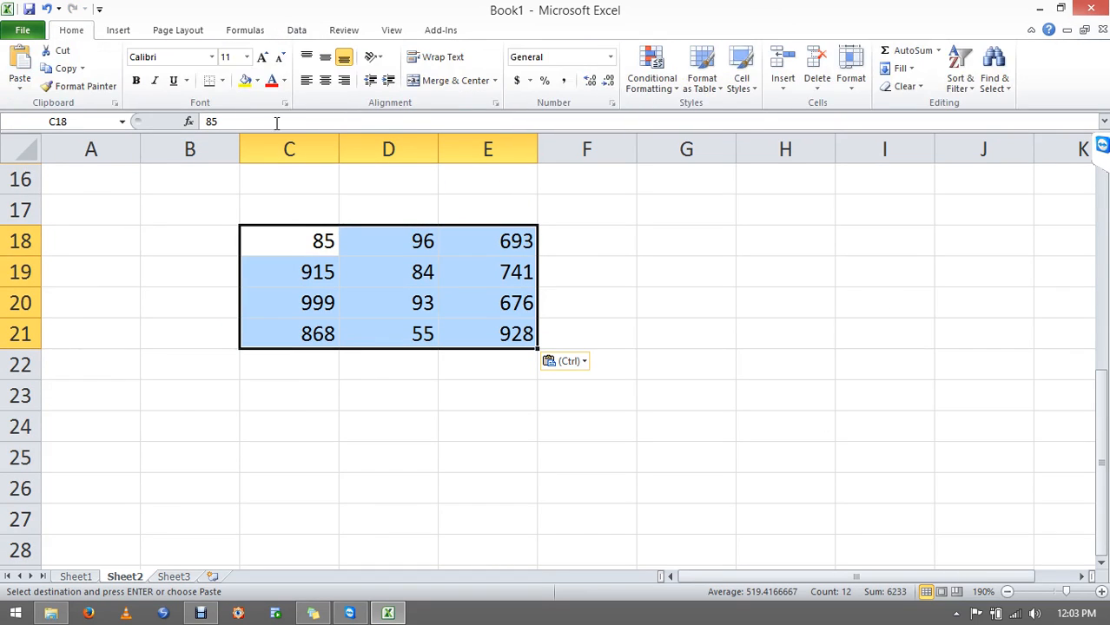
click(246, 80)
click(273, 82)
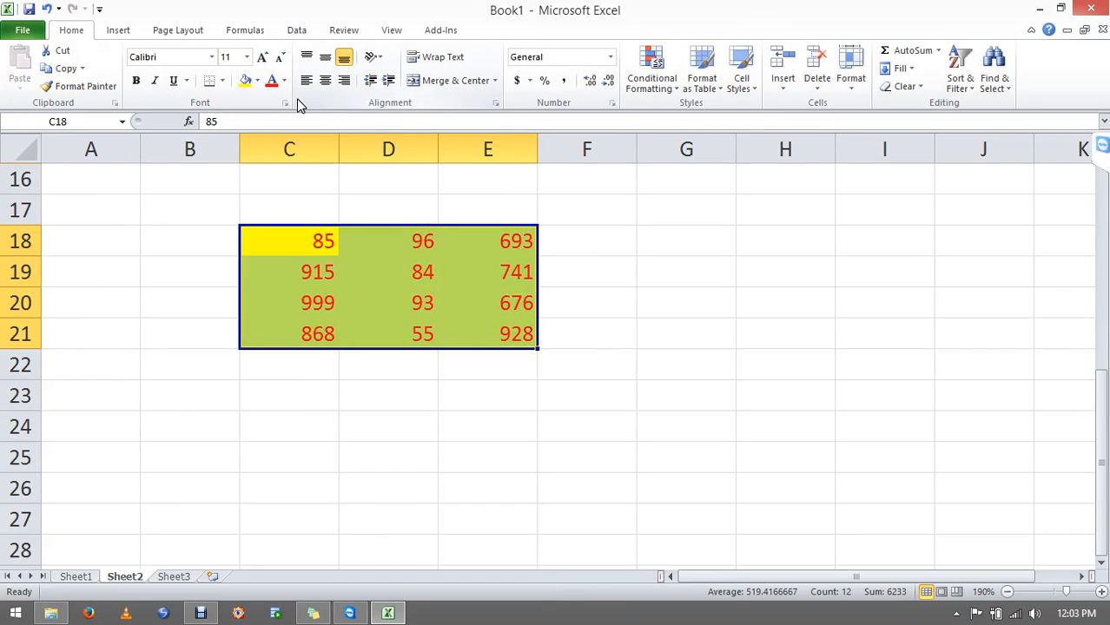
key(ctrl+b)
Insert comments without any added text on cells C19, C20, E18 and E21.
click(325, 279)
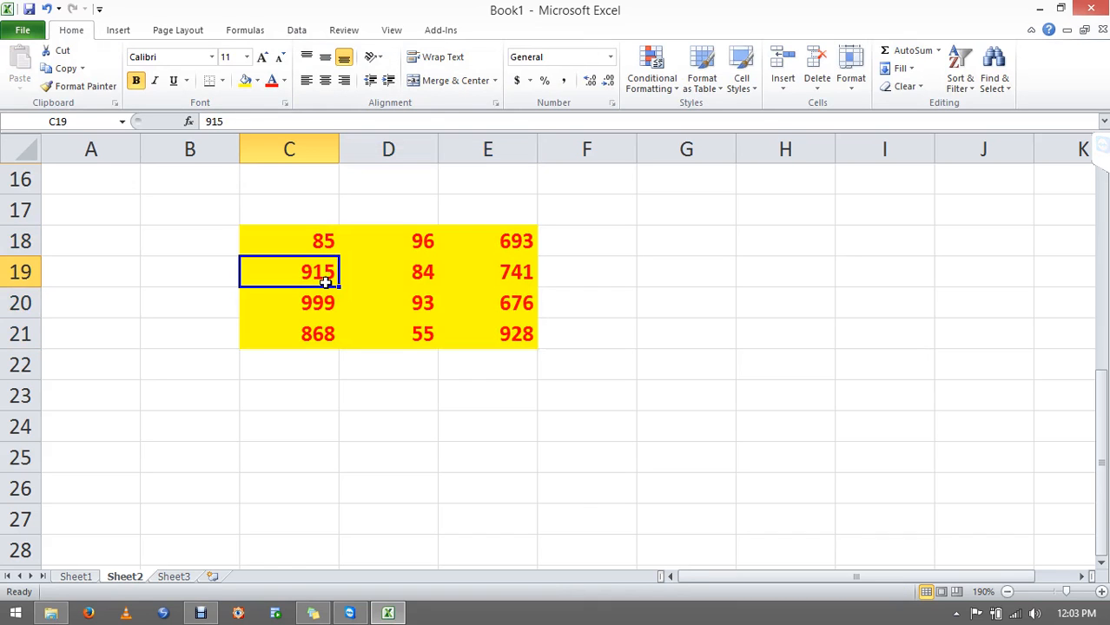
key(shift+F2)
click(323, 299)
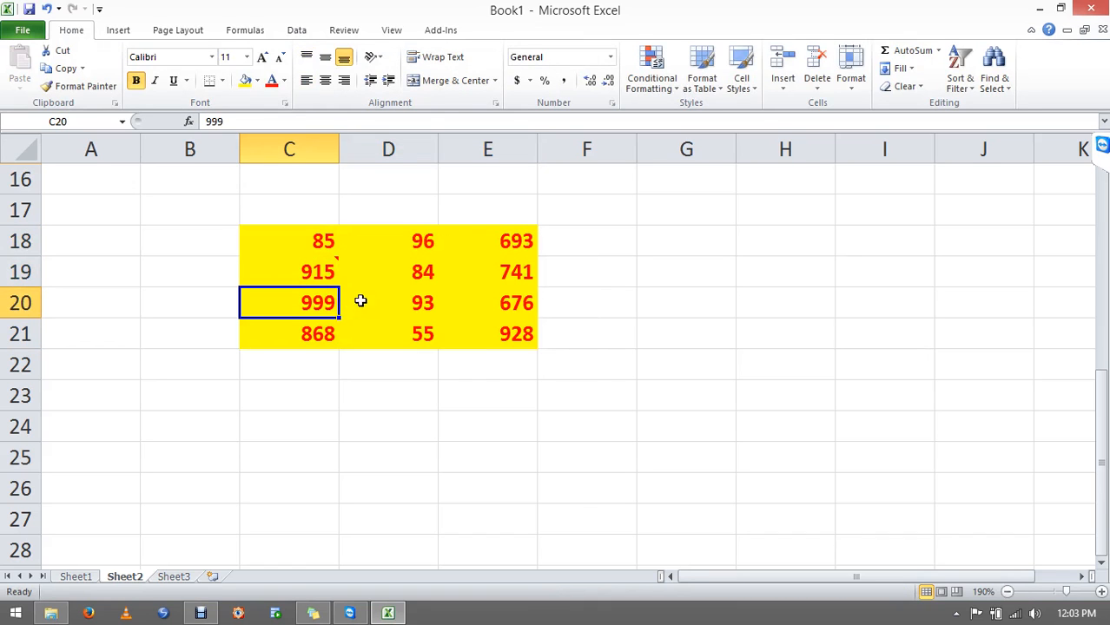
key(shift+F2)
click(475, 235)
key(shift+F2)
click(465, 321)
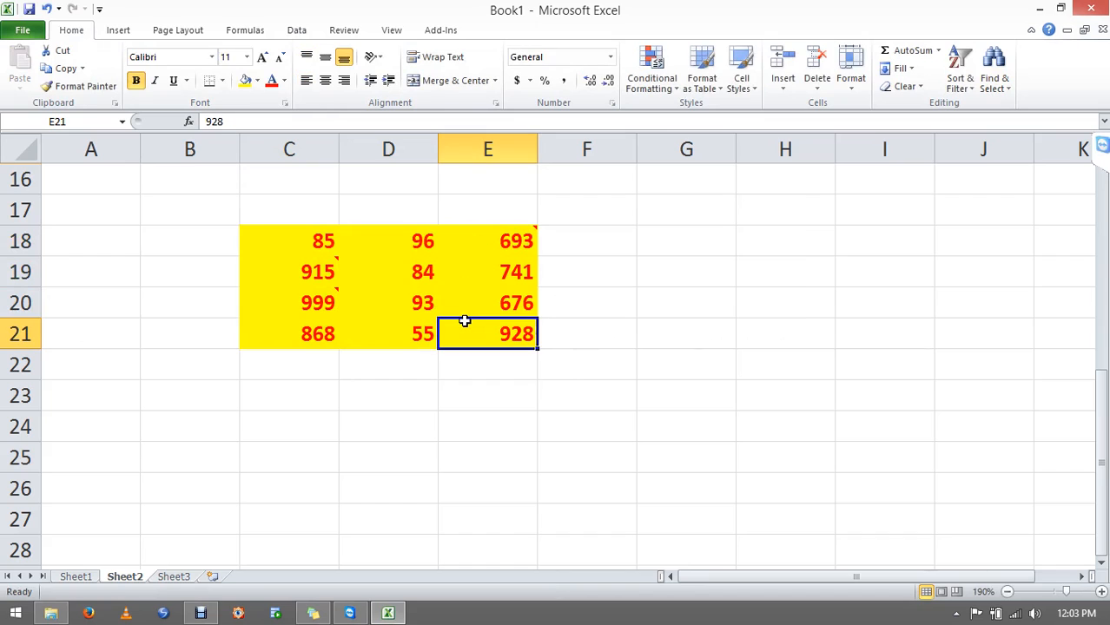
key(shift+F2)
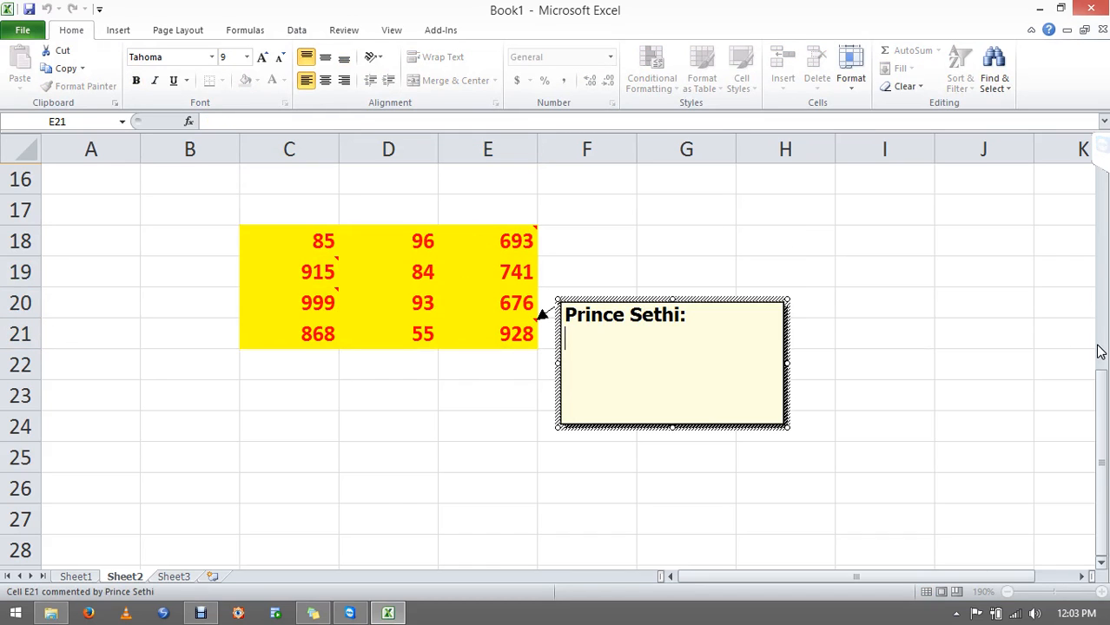
key(Escape)
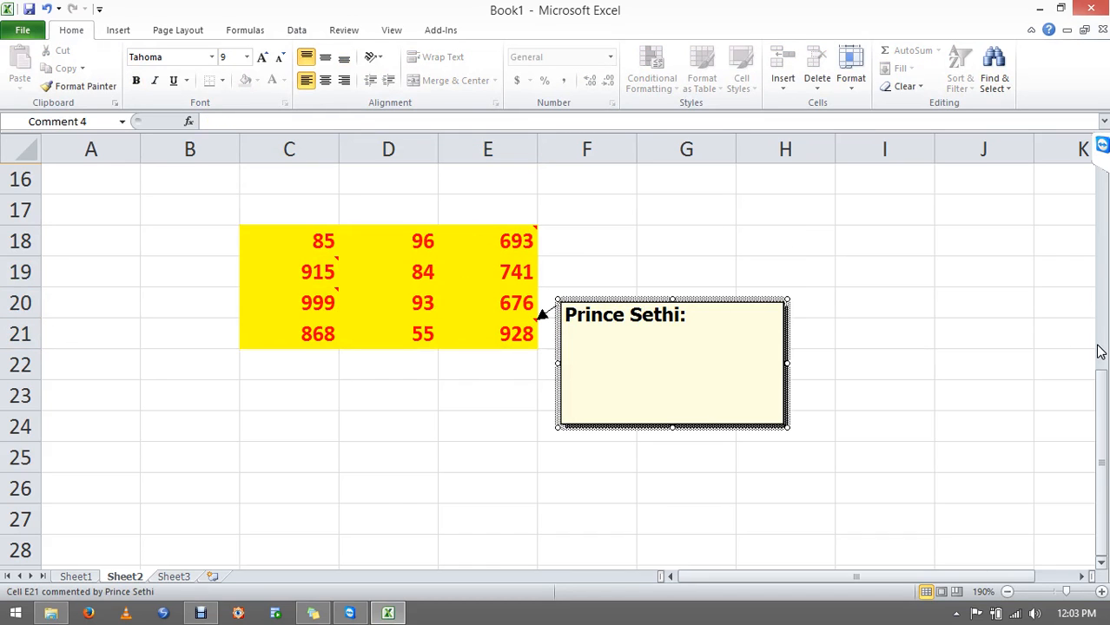
click(198, 486)
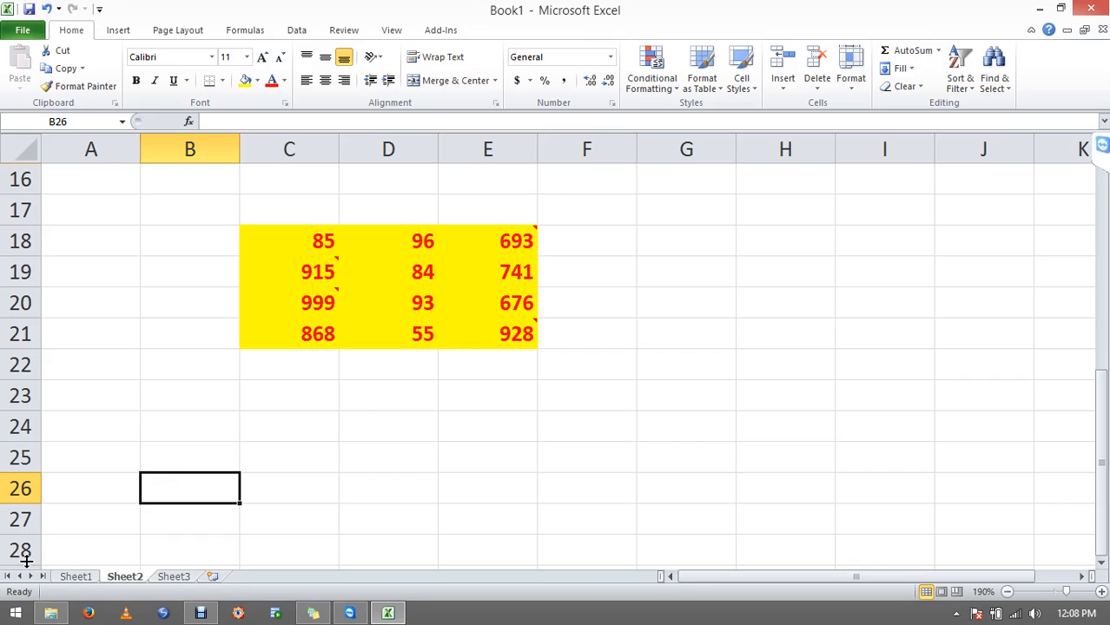
Clear all comments from the yellow marks block C18:E21.
key(Right)
key(Right)
key(Left)
key(Up)
key(Up)
key(Up)
key(Up)
key(Up)
key(ctrl+a)
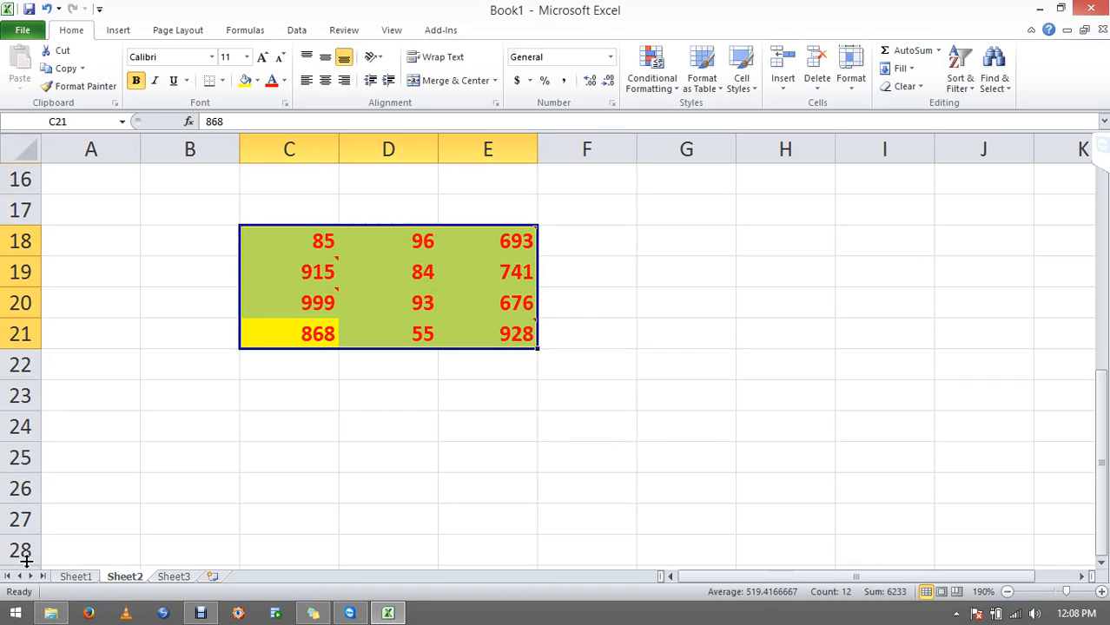
key(alt+e)
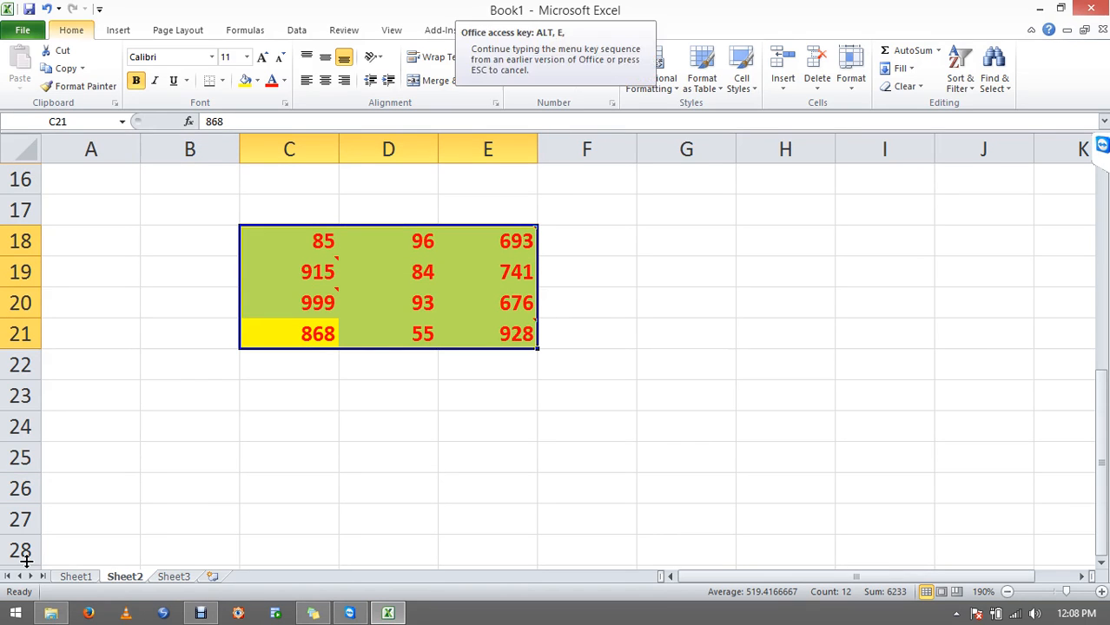
key(a)
key(m)
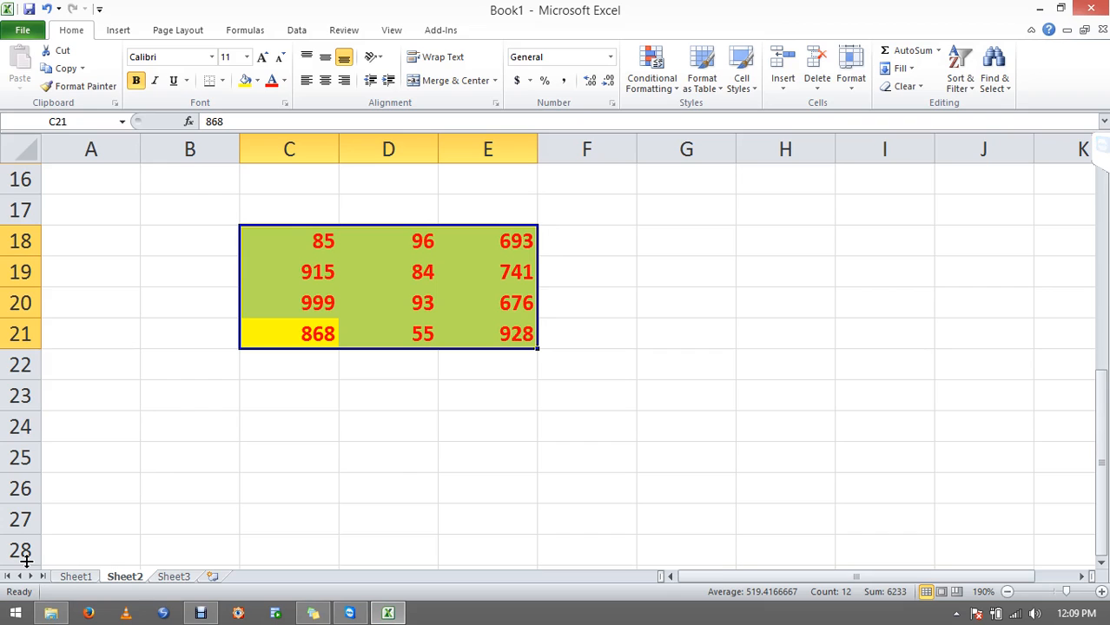
Enter the text "SHIFT F2" in cell G19 beside the marks block.
key(Right)
key(Right)
key(Right)
key(Right)
key(Up)
key(Up)
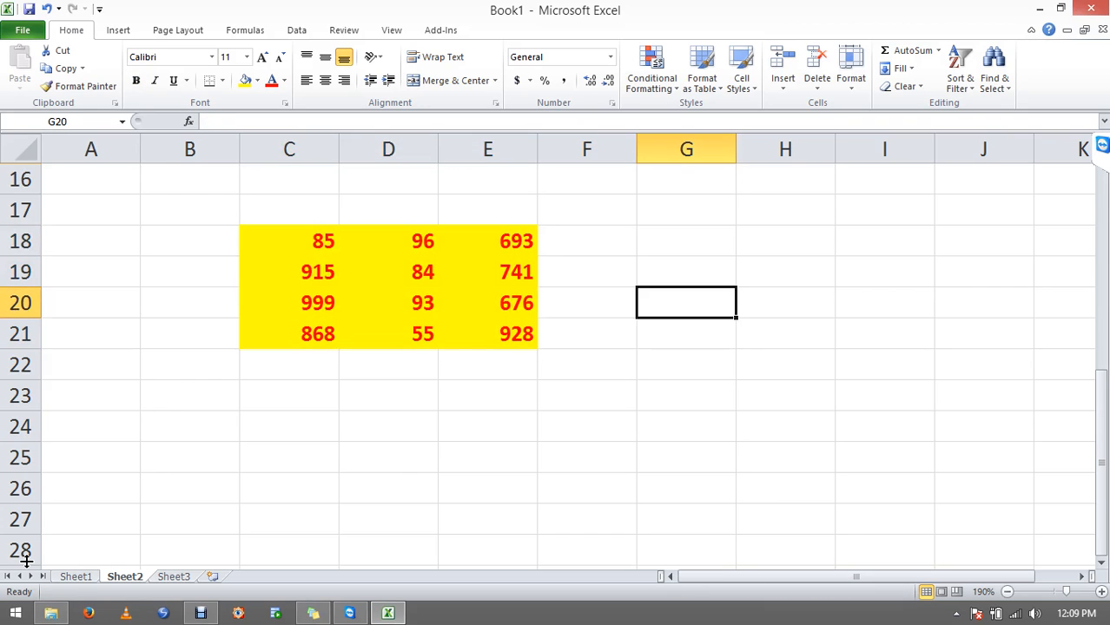
text(SHIFTY)
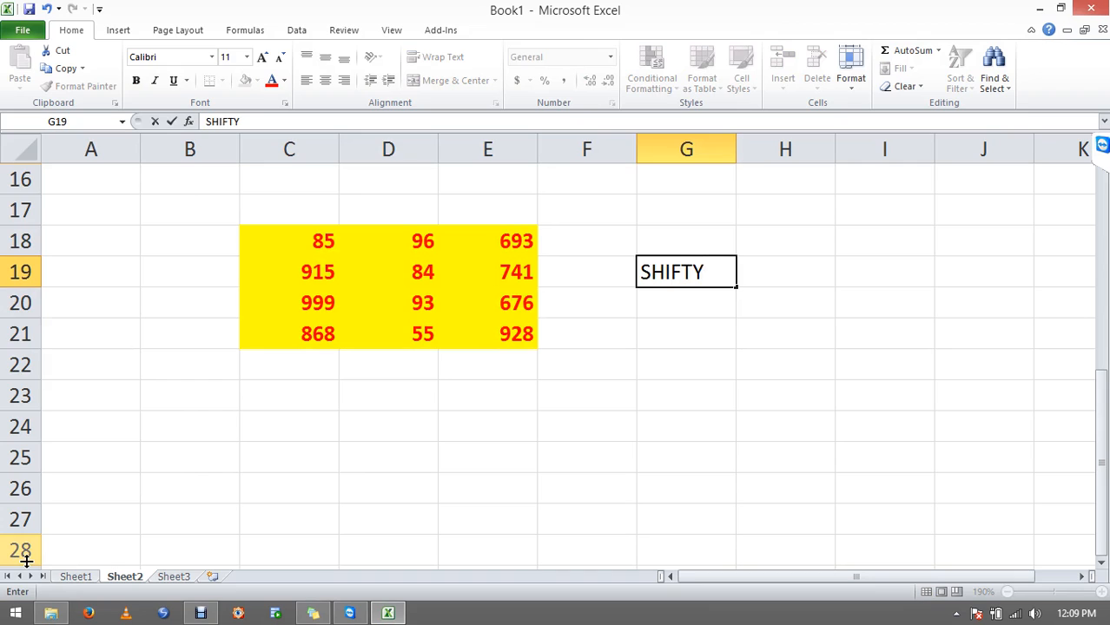
key(BackSpace)
text(FT F2)
key(Return)
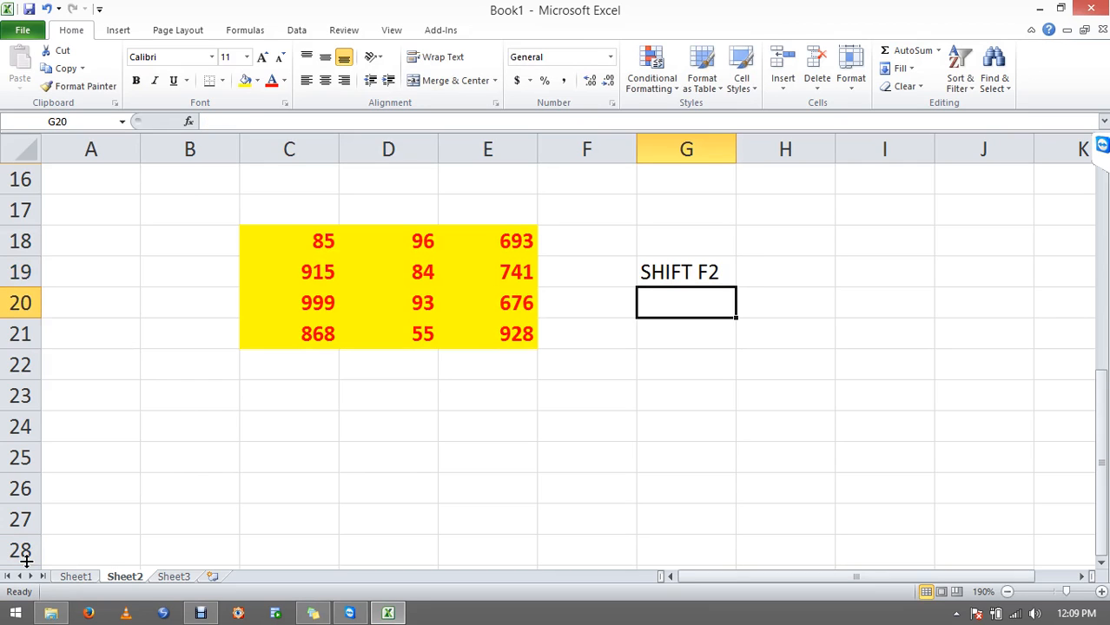
Insert comments without any added text on cells D20, C20 and C18.
key(Left)
key(Left)
key(Left)
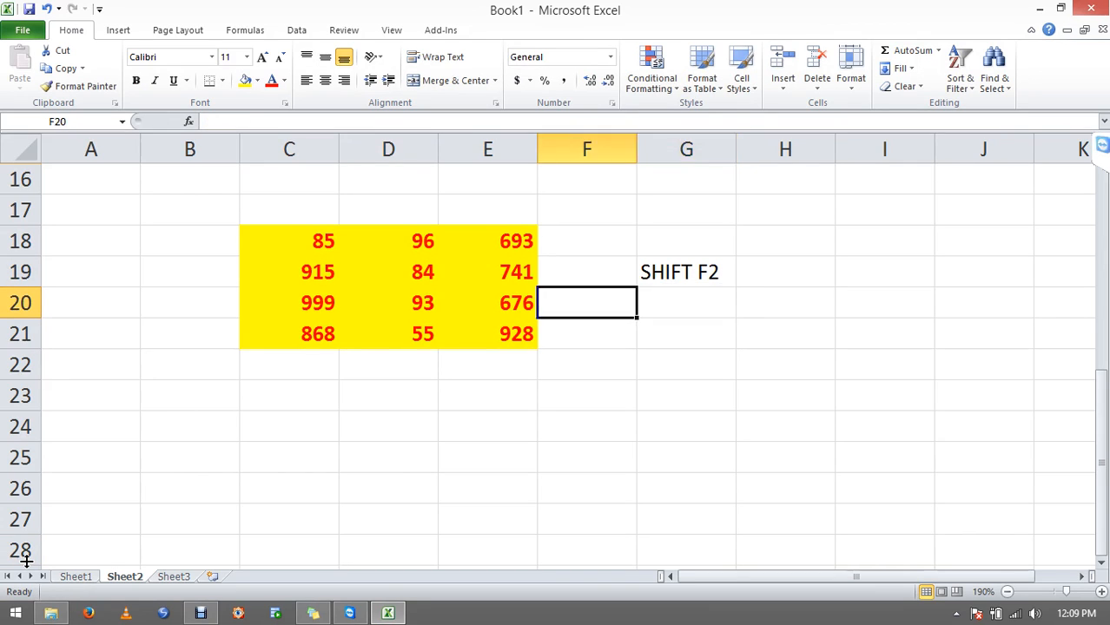
key(shift+F2)
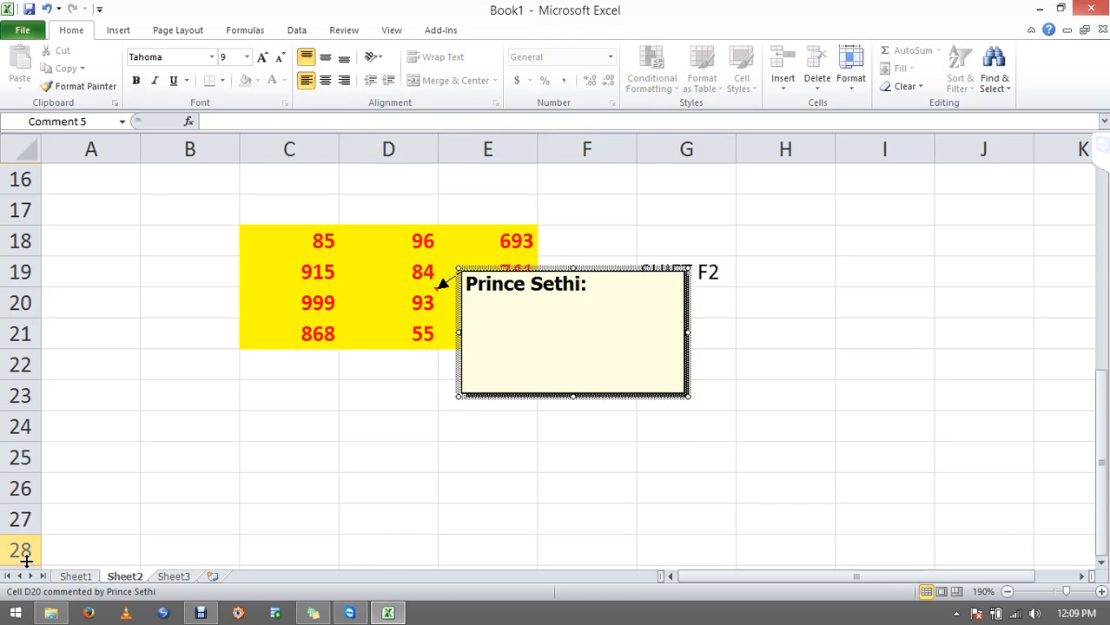
key(Escape)
key(Left)
key(shift+F2)
key(Escape)
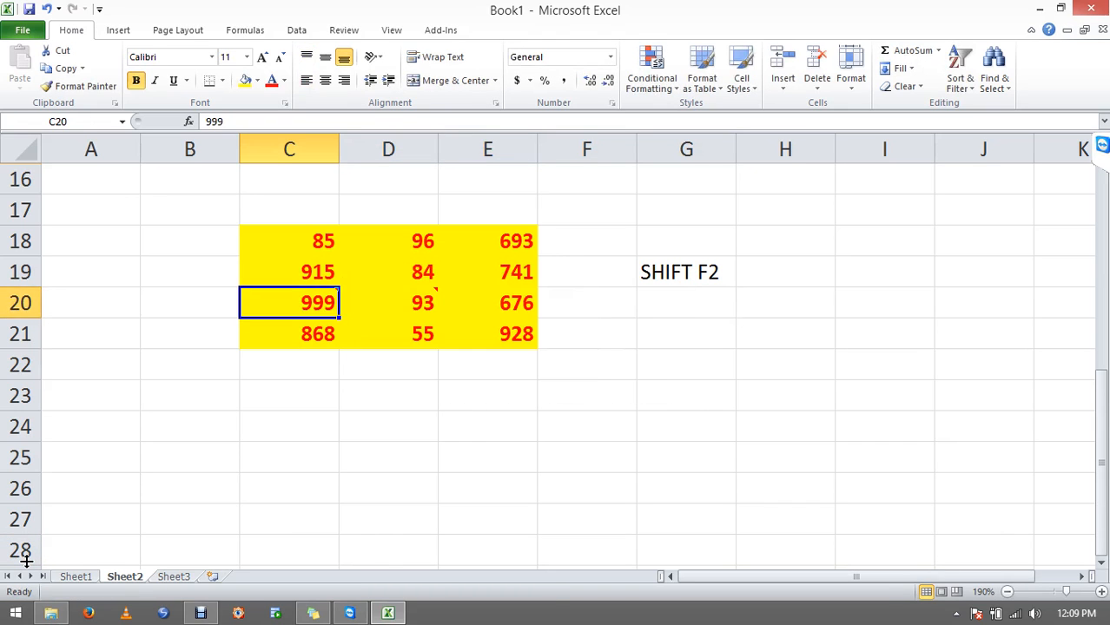
key(Up)
key(Up)
key(shift+F2)
key(Escape)
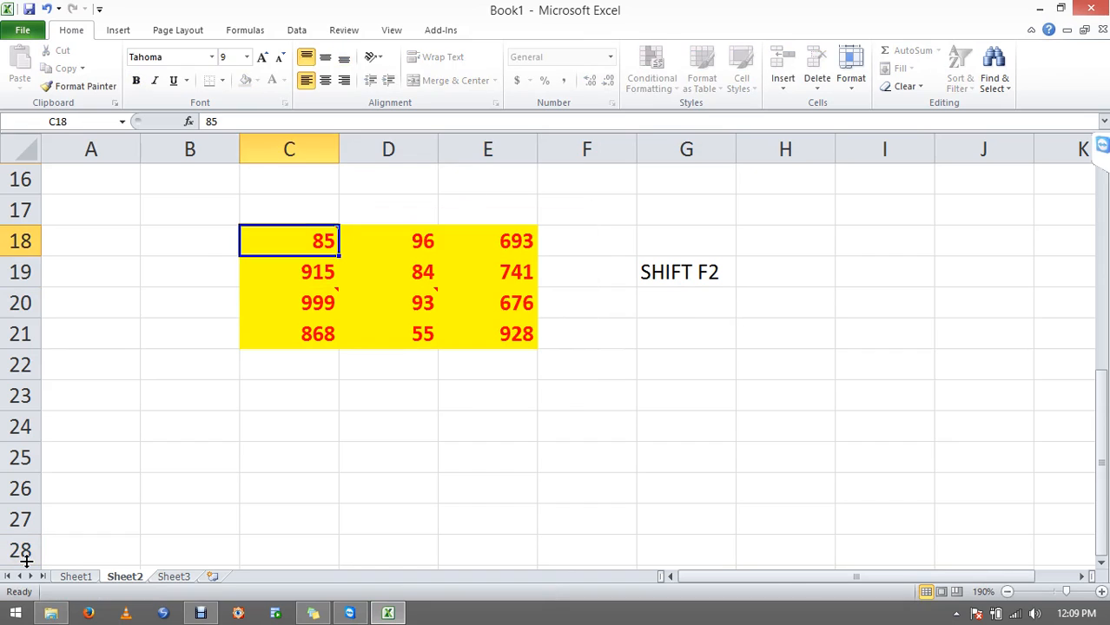
Select the range D18:E19 and insert a comment without added text on its active cell D18.
key(Right)
key(shift+Right)
key(shift+Down)
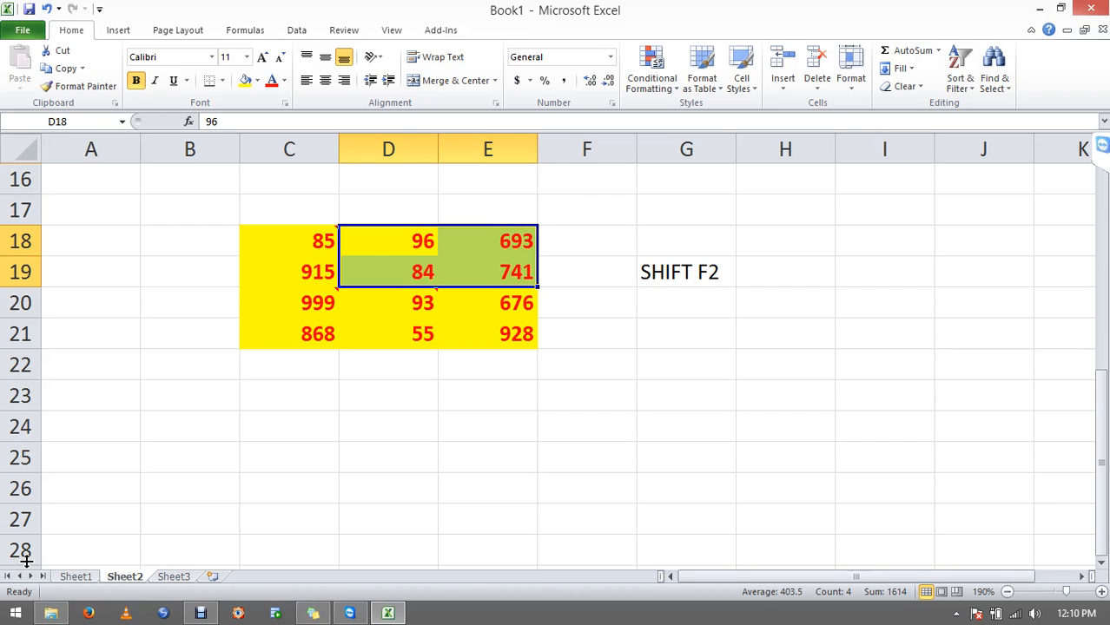
key(shift+F2)
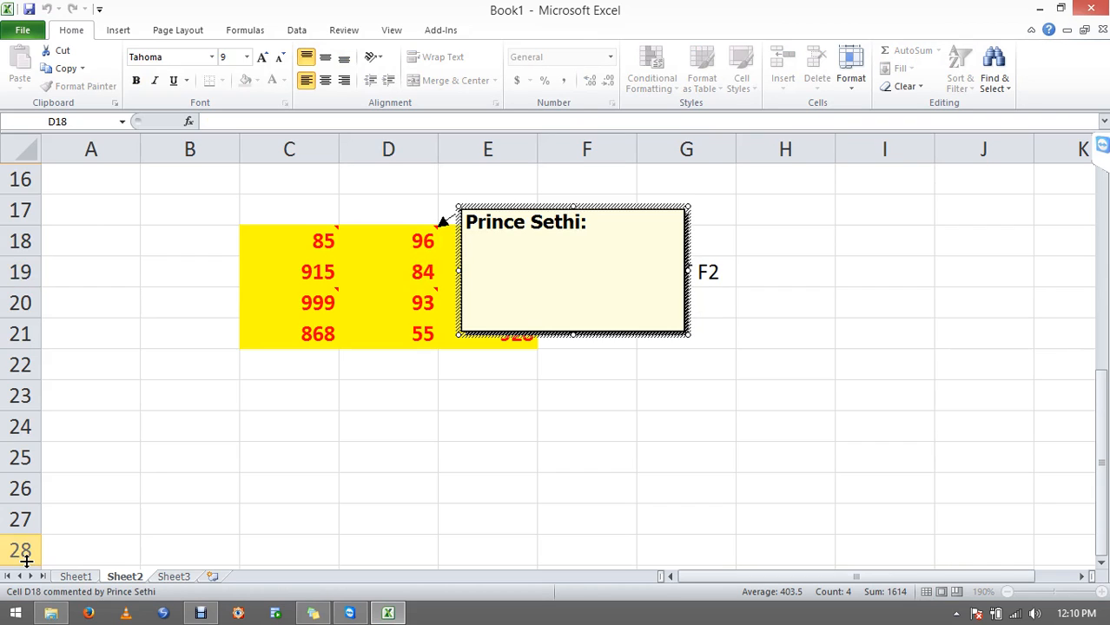
key(Escape)
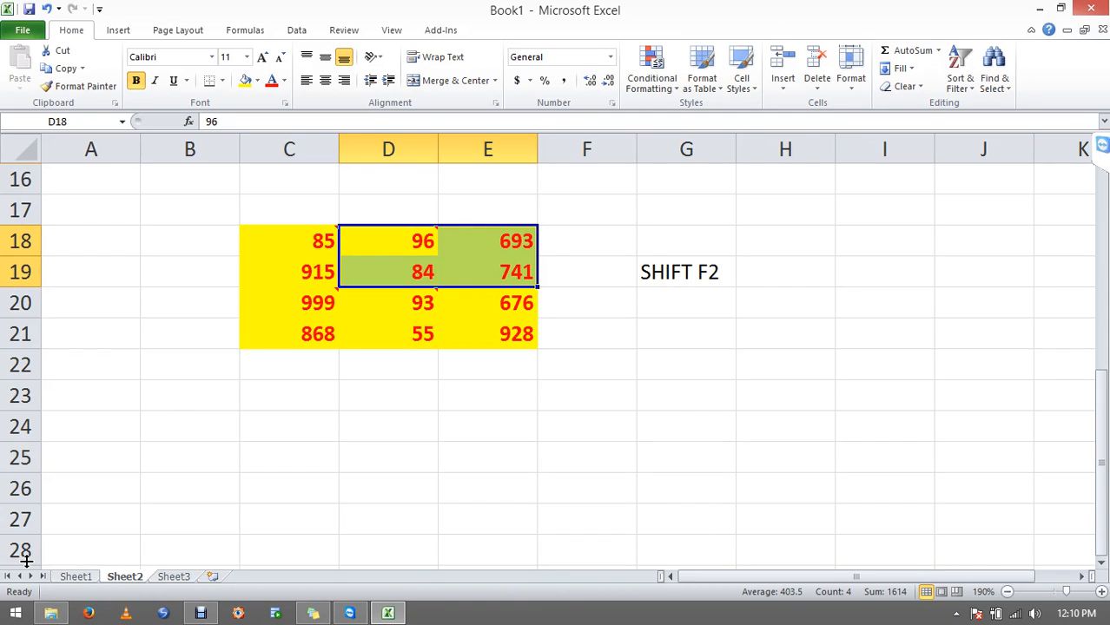
Clear the fill, font colour and bold formatting from the block C18:E21 and keep its values.
key(Left)
key(ctrl+a)
key(alt+e)
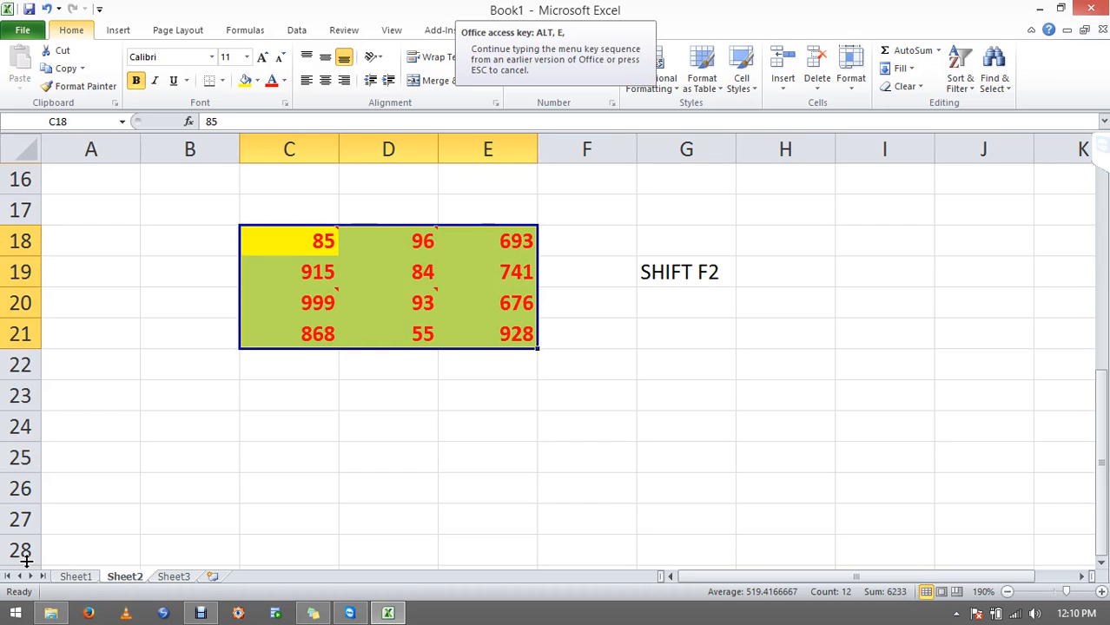
key(a)
key(f)
Remove all comments from the unformatted marks block C18:E21.
key(Right)
key(ctrl+a)
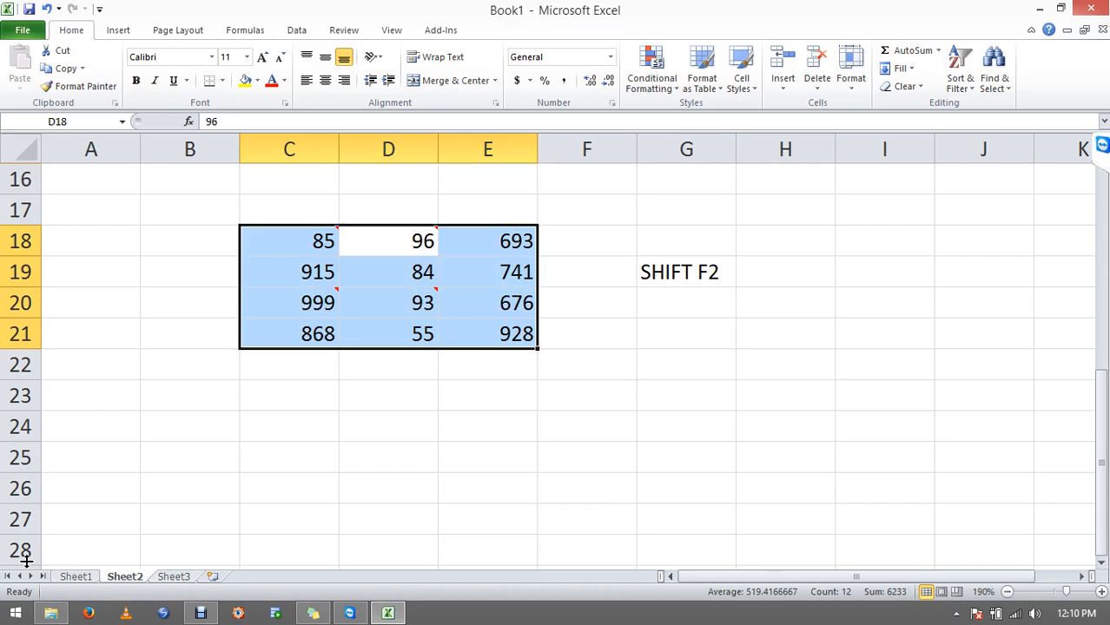
key(alt+e)
key(a)
key(f)
Insert a comment reading "hELLO" on cell C18.
key(Left)
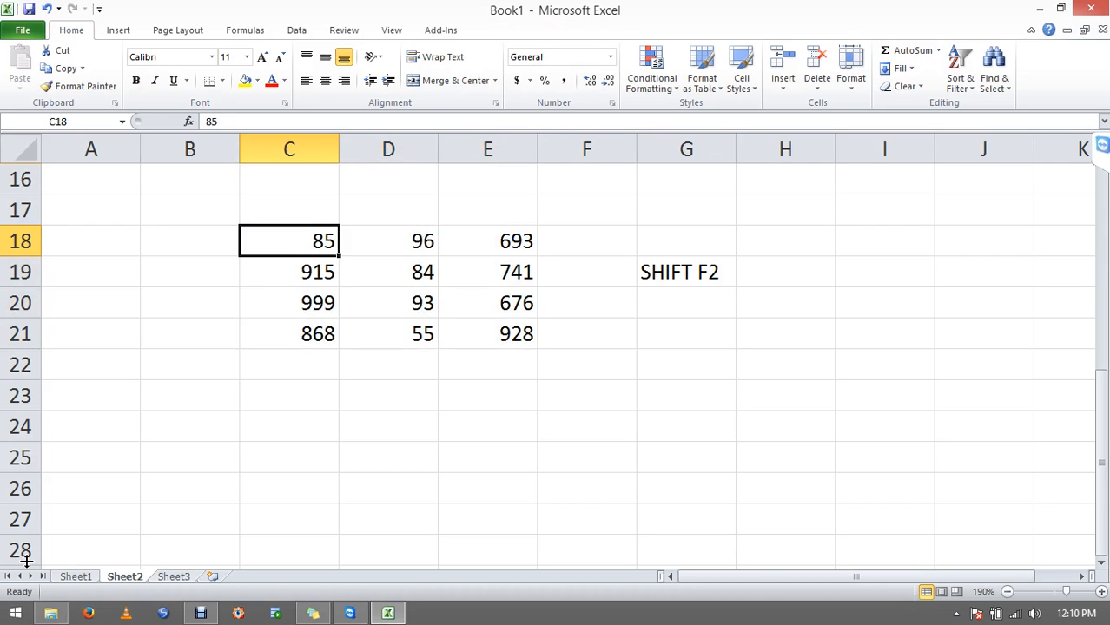
key(shift+F2)
text(hELLO)
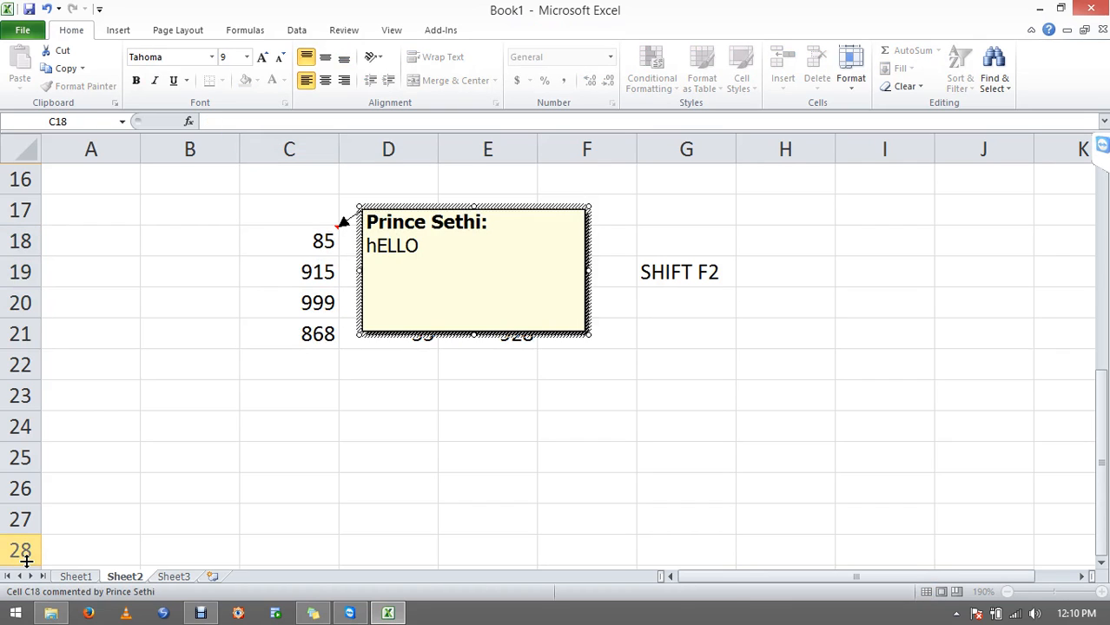
key(Escape)
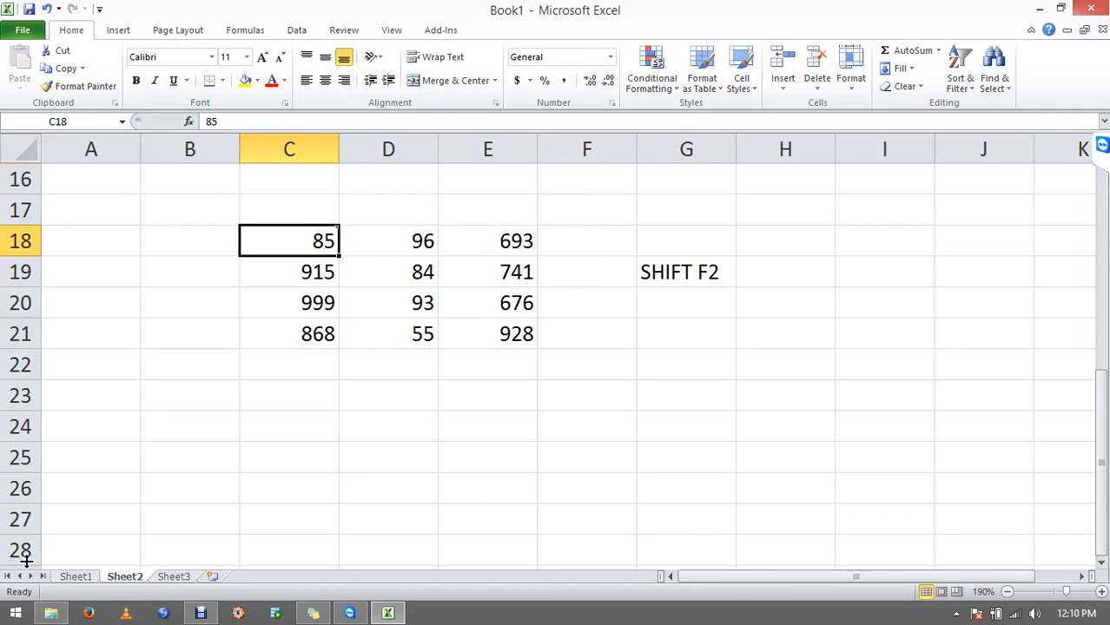
Copy cell C18 and use Paste Special to paste only its comment onto the whole block C18:E21.
key(ctrl+shift+Right)
key(ctrl+shift+Down)
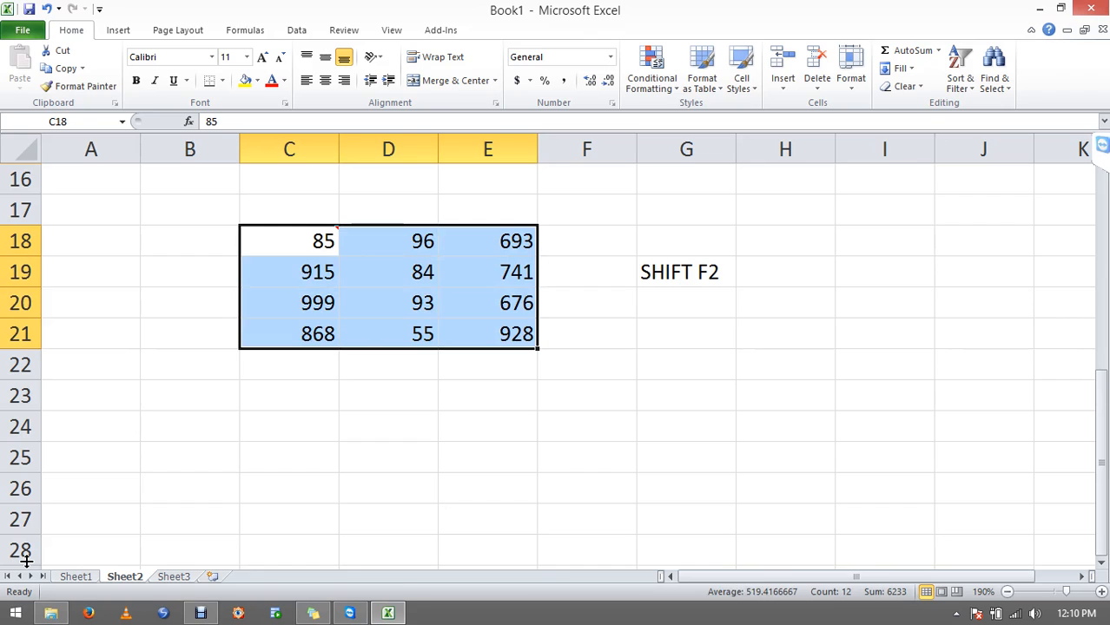
key(shift+BackSpace)
key(ctrl+c)
key(ctrl+shift+Right)
key(ctrl+shift+Down)
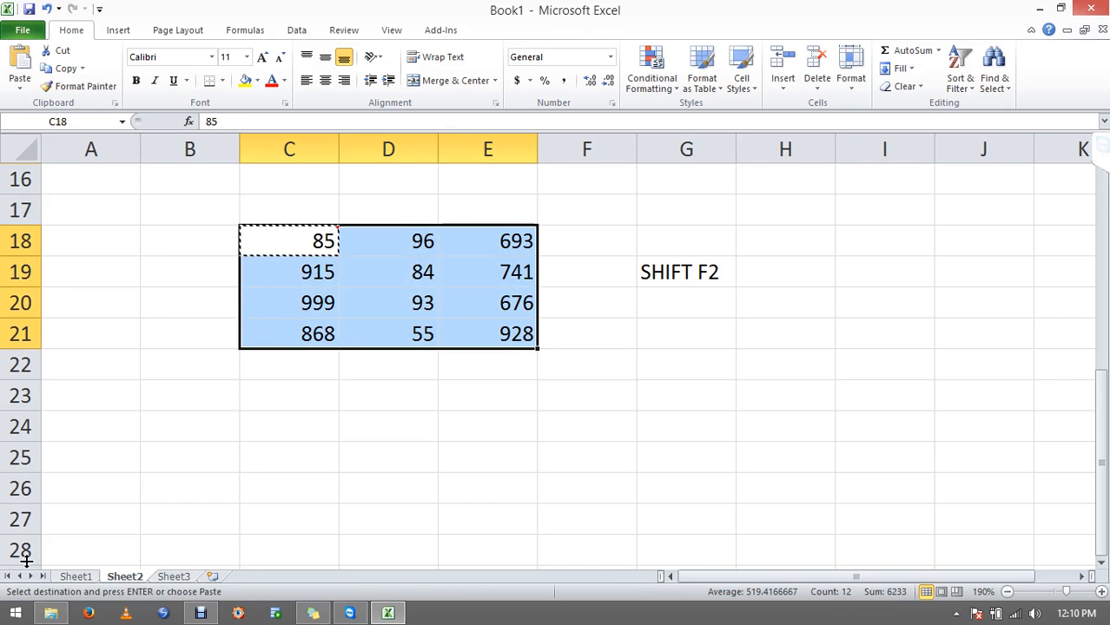
key(ctrl+alt+v)
key(f)
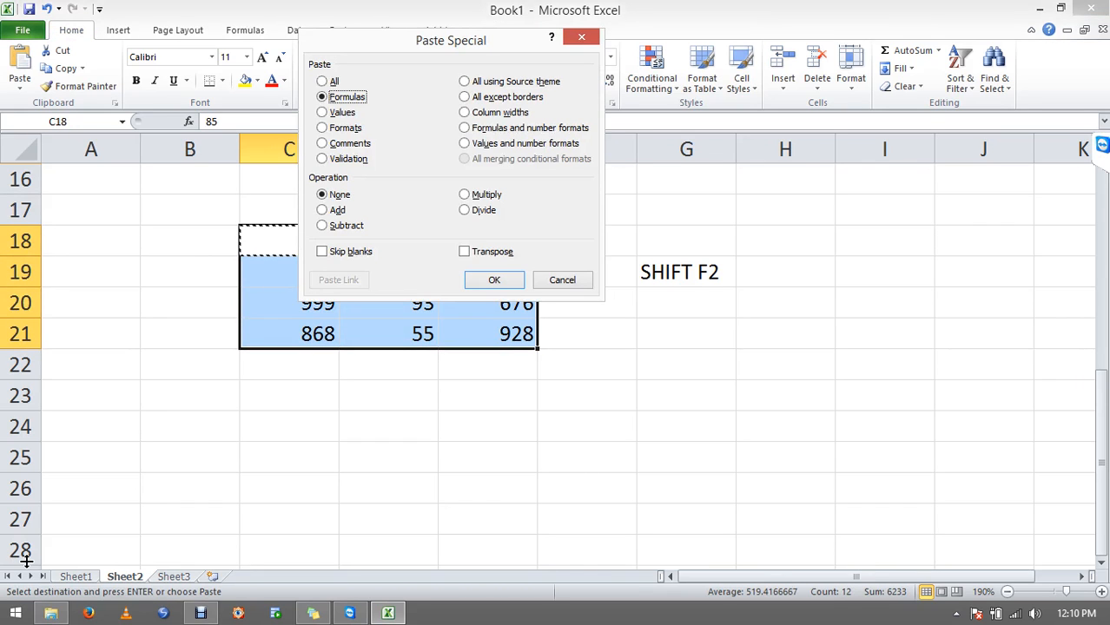
key(Down)
key(Down)
key(Down)
key(Return)
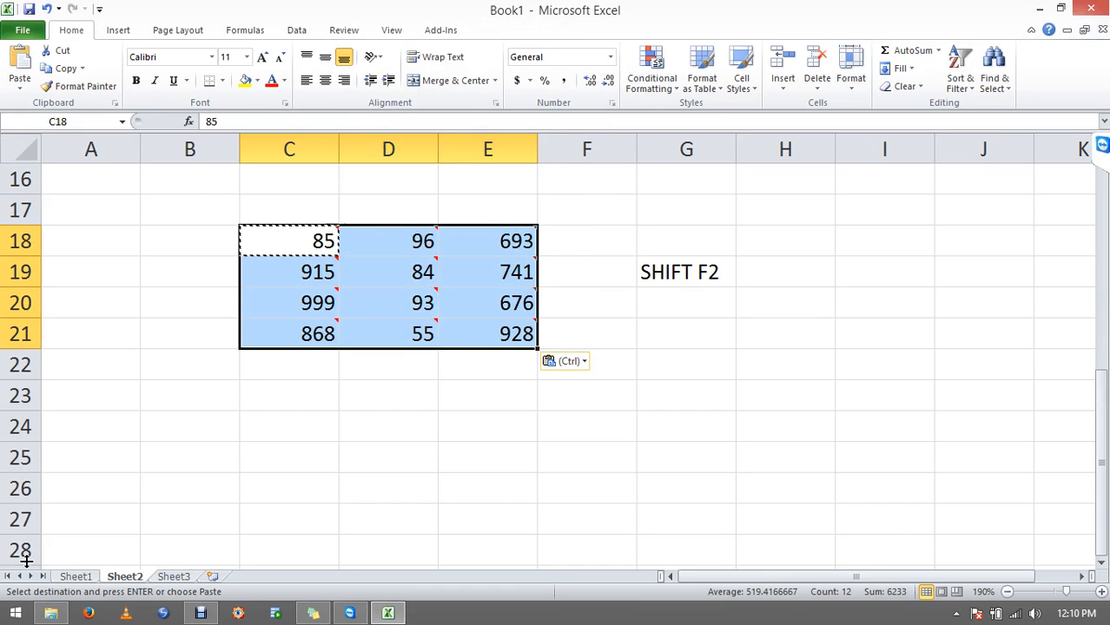
key(Escape)
mouse_move(278, 271)
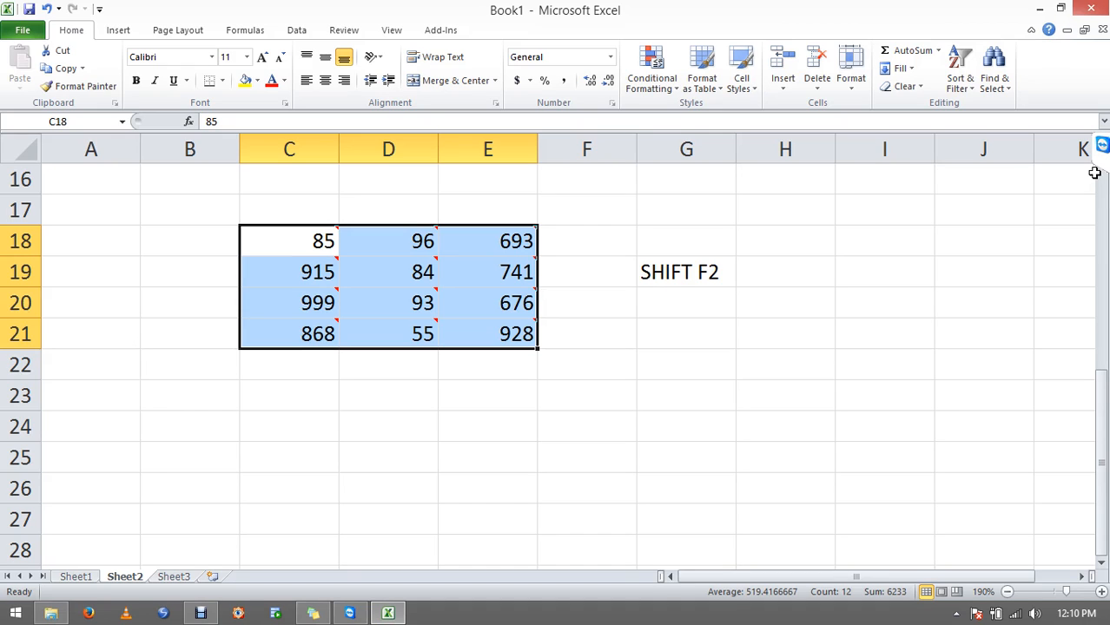
Clear the pasted comments from every cell of the block C18:E21.
key(alt+e)
key(a)
key(m)
key(shift+space)
Add the header "Total" in cell F1, next to the Science column.
key(ctrl+Home)
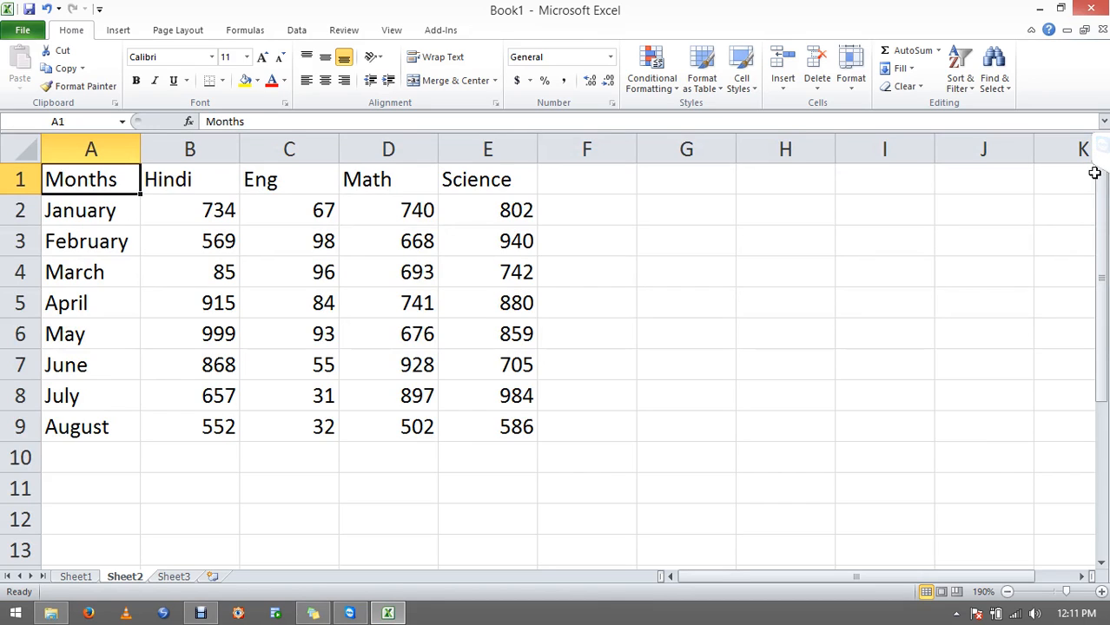
key(ctrl+Right)
key(ctrl+Right)
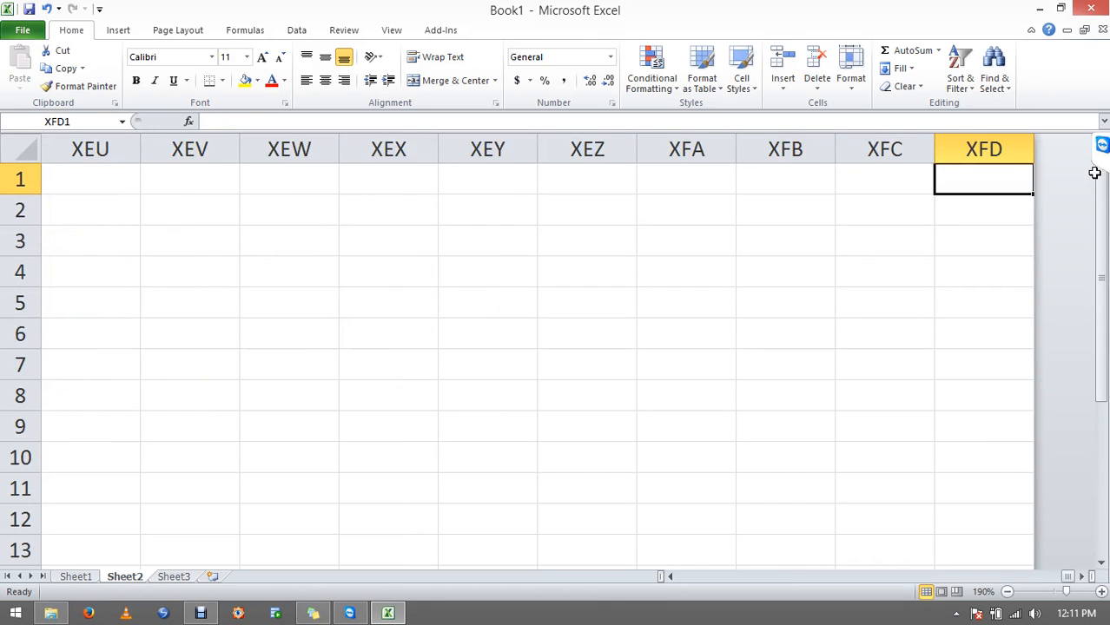
key(ctrl+Left)
key(Right)
text(Total)
key(Return)
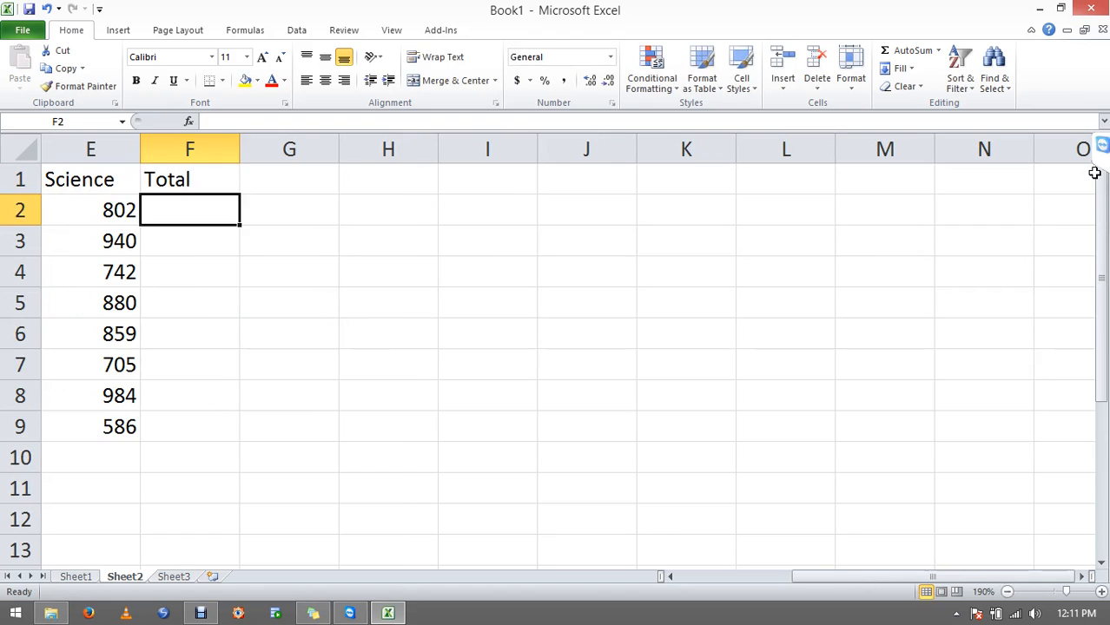
Sum the January marks in F2 with AutoSum and fill the formula down to F9.
key(alt+equal)
key(Return)
key(Left)
key(ctrl+Down)
key(Right)
key(ctrl+shift+Up)
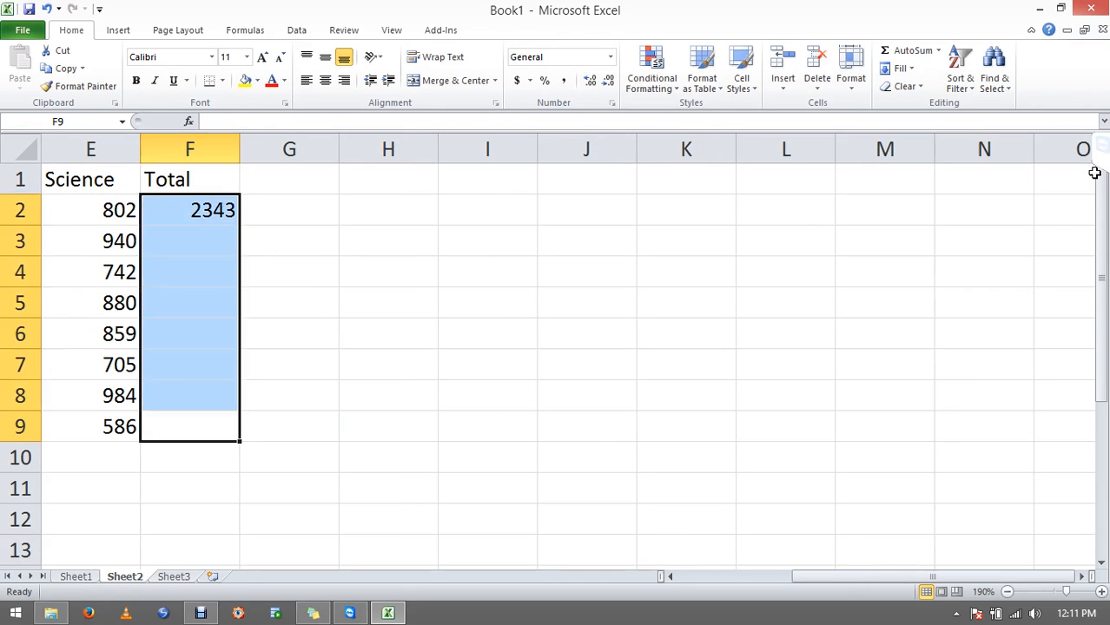
key(ctrl+d)
Try an A to Z sort of the whole marks table by the Months column and undo it.
key(ctrl+Home)
key(ctrl+a)
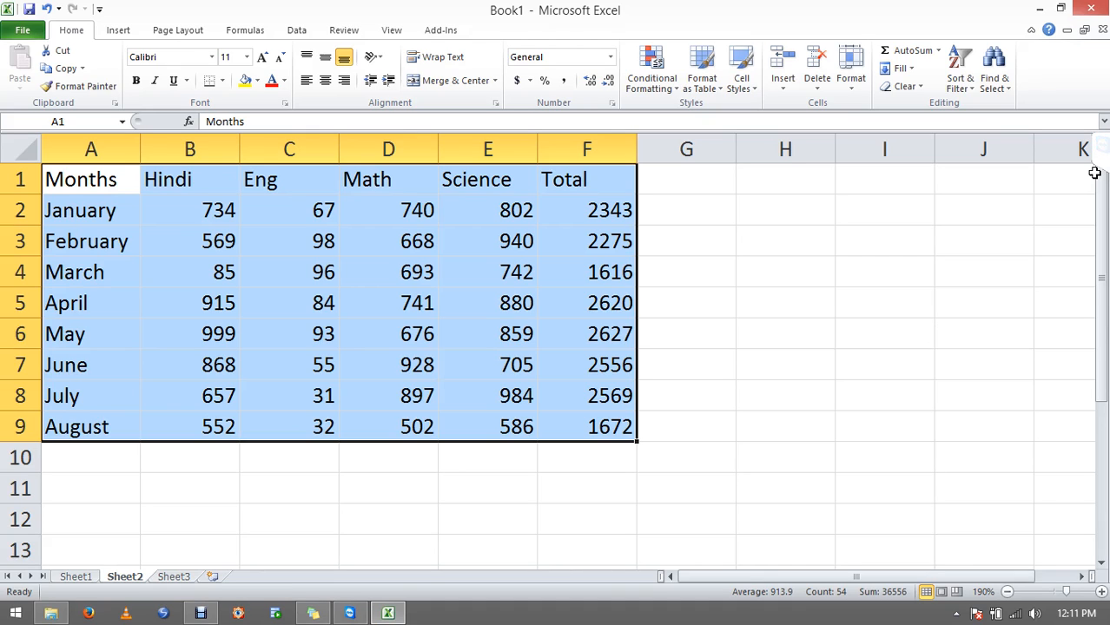
key(alt)
key(h)
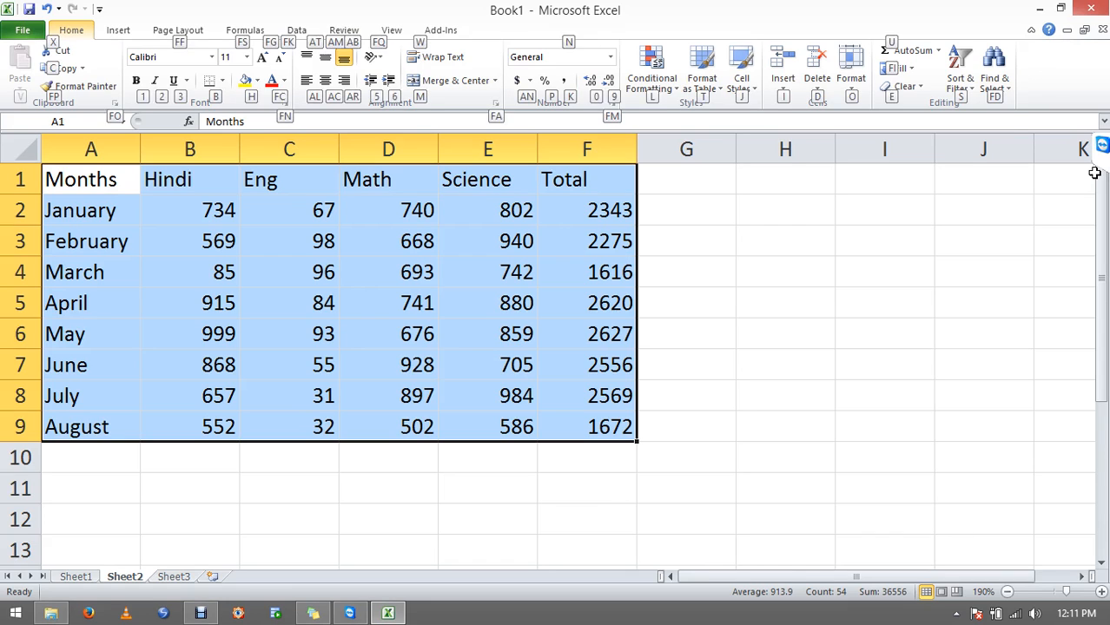
key(s)
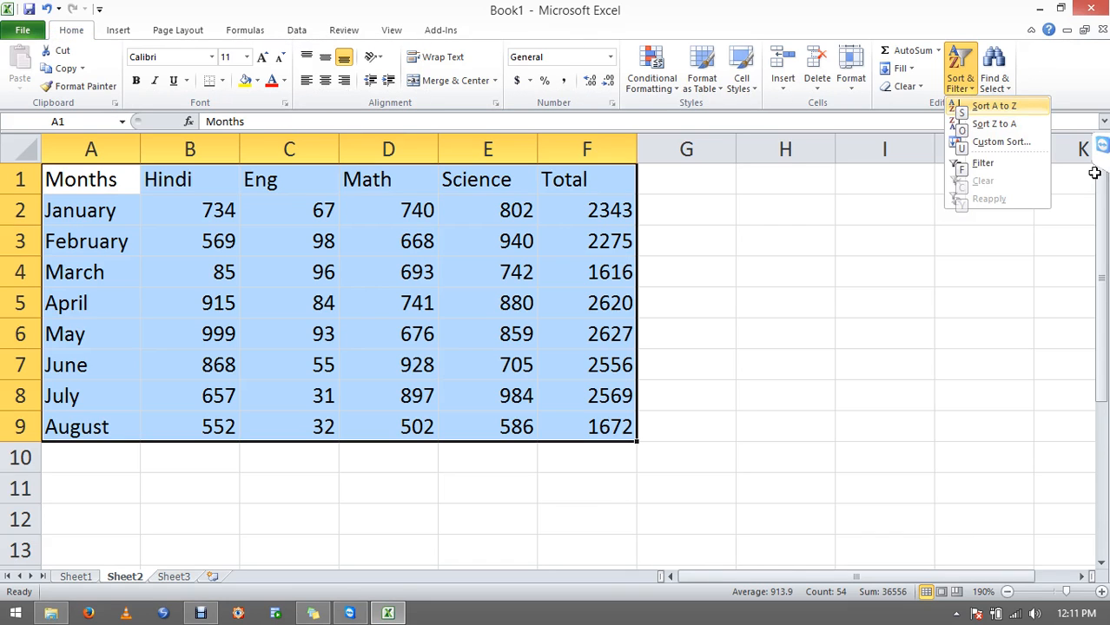
key(s)
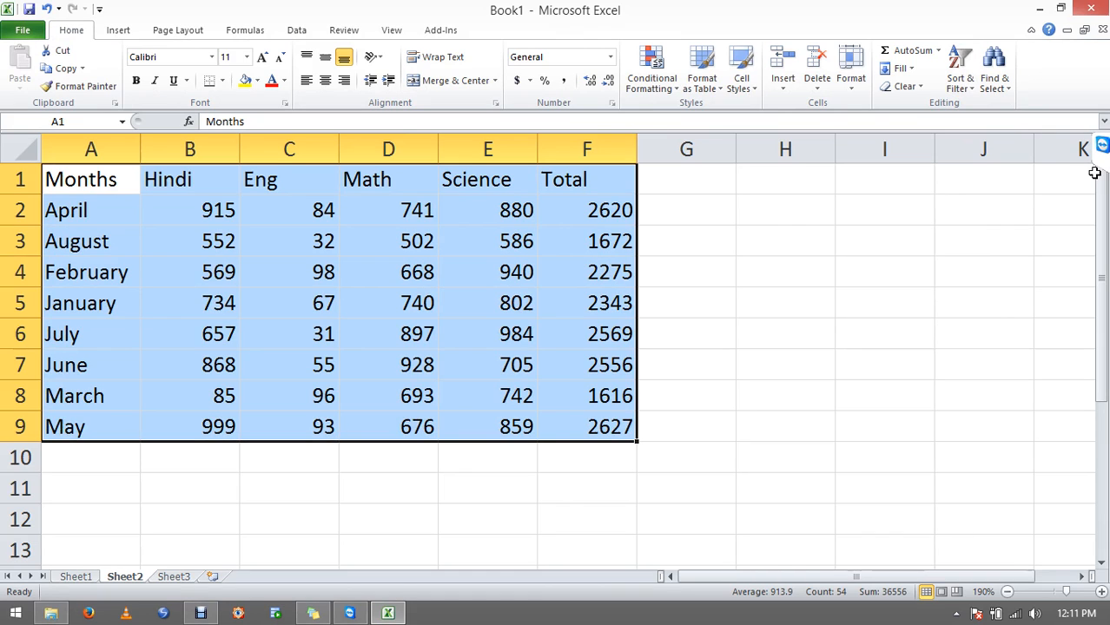
key(ctrl+z)
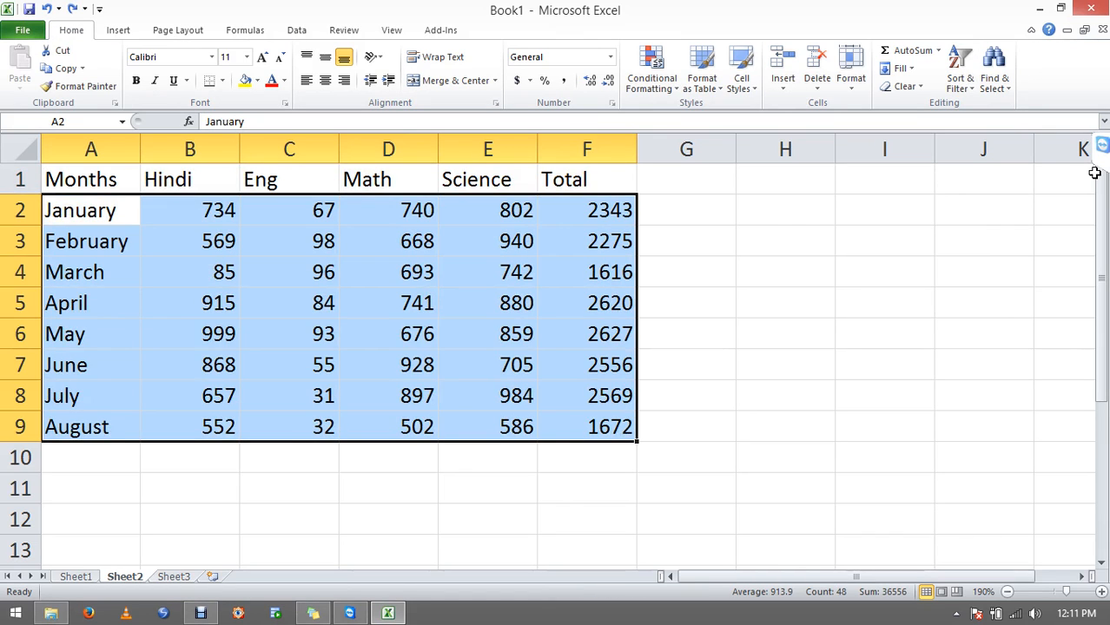
Open a custom sort for the whole marks table and choose Total as the column to sort by.
key(ctrl+a)
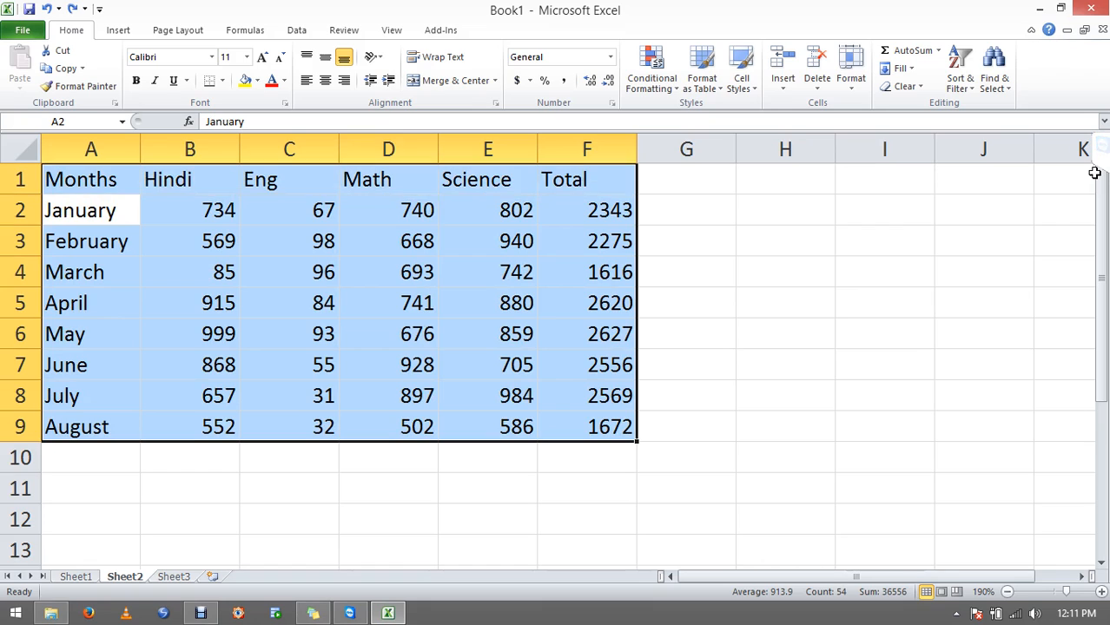
key(alt+d)
key(s)
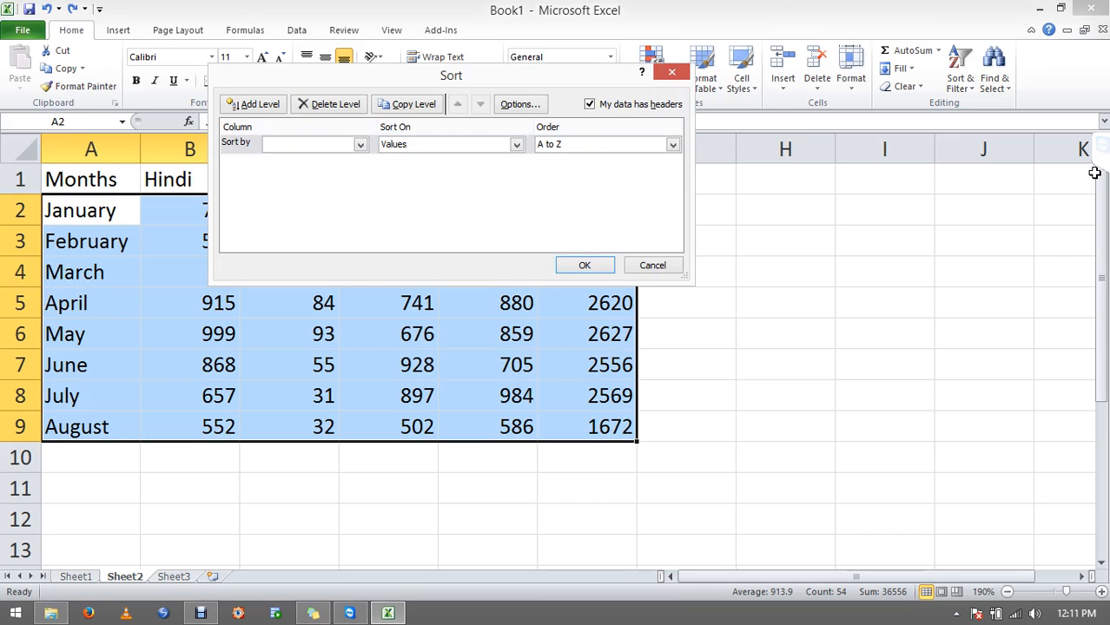
click(351, 145)
click(386, 80)
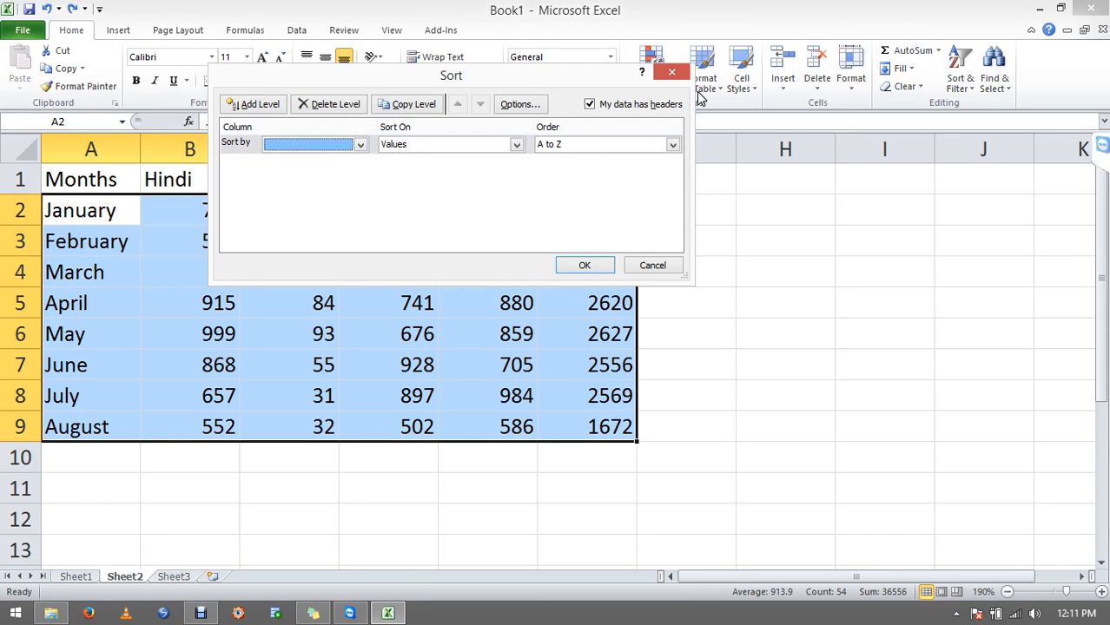
drag(536, 85, 897, 216)
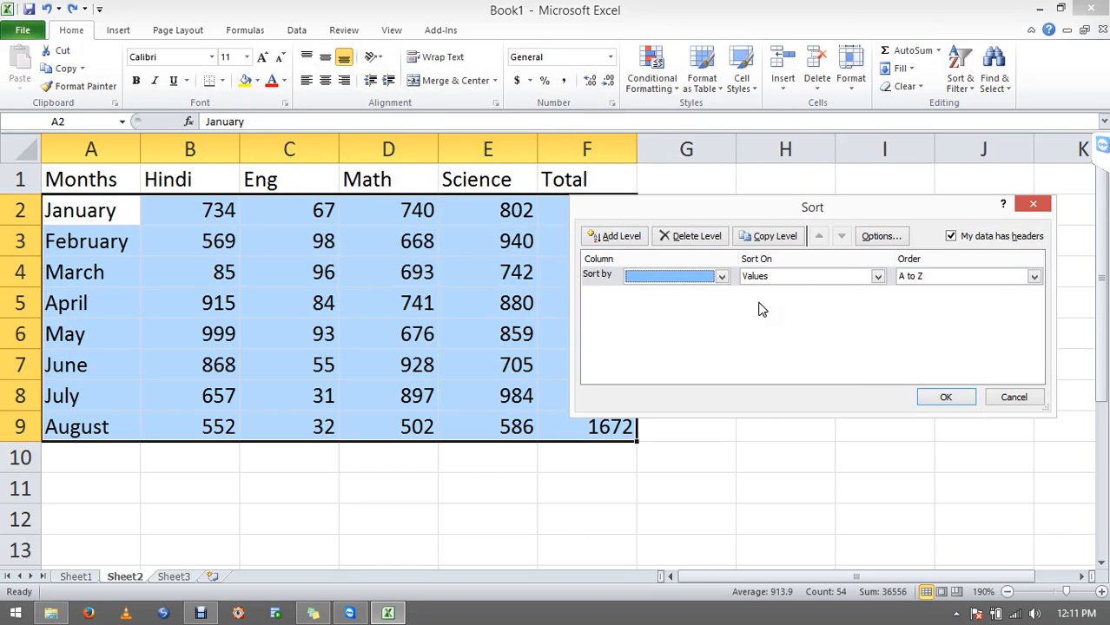
click(720, 276)
click(702, 344)
Set the sort order to Smallest to Largest and apply the sort to the marks table.
click(966, 283)
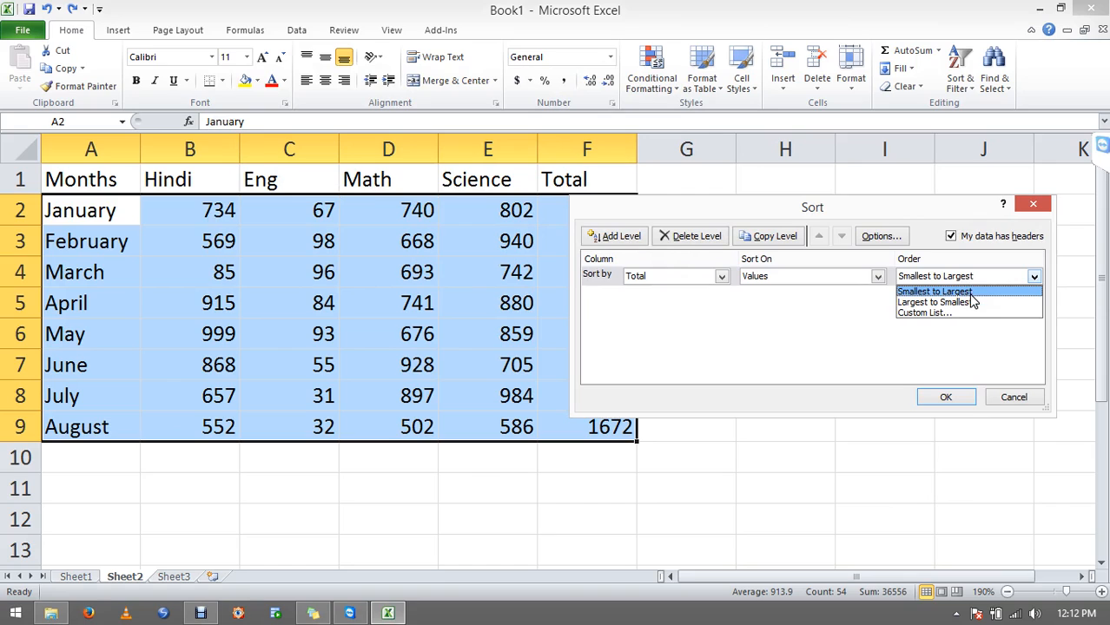
click(972, 304)
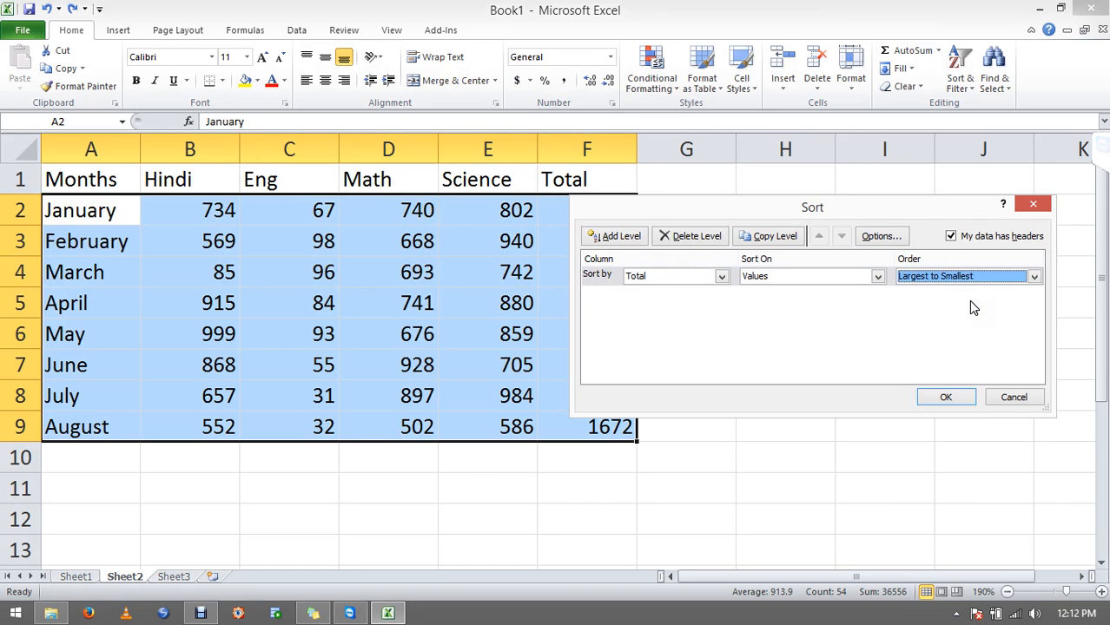
click(990, 278)
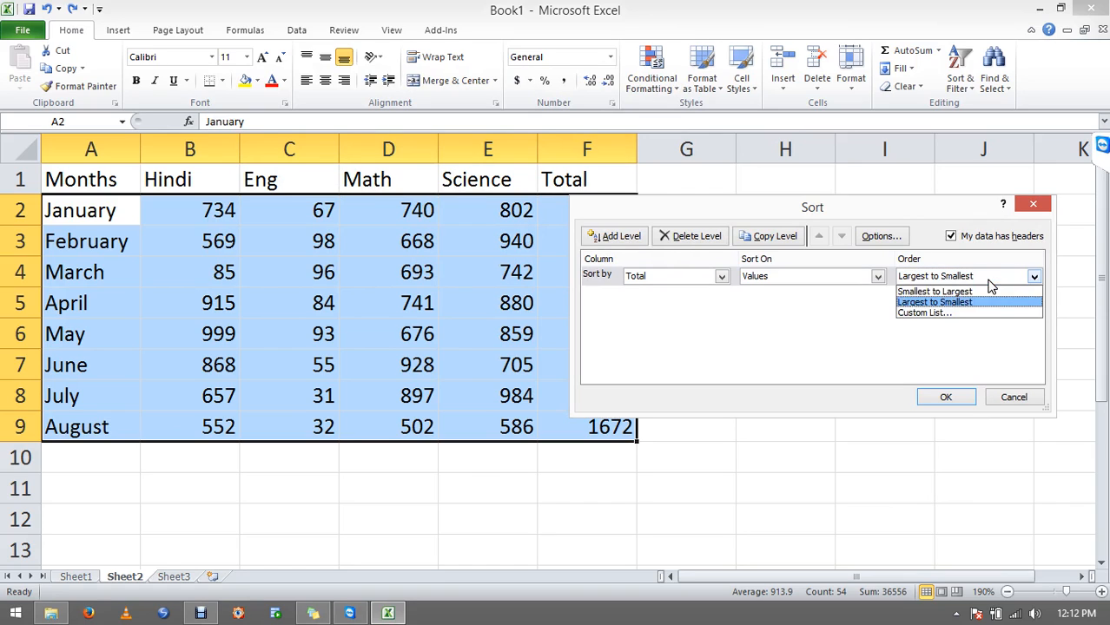
click(962, 292)
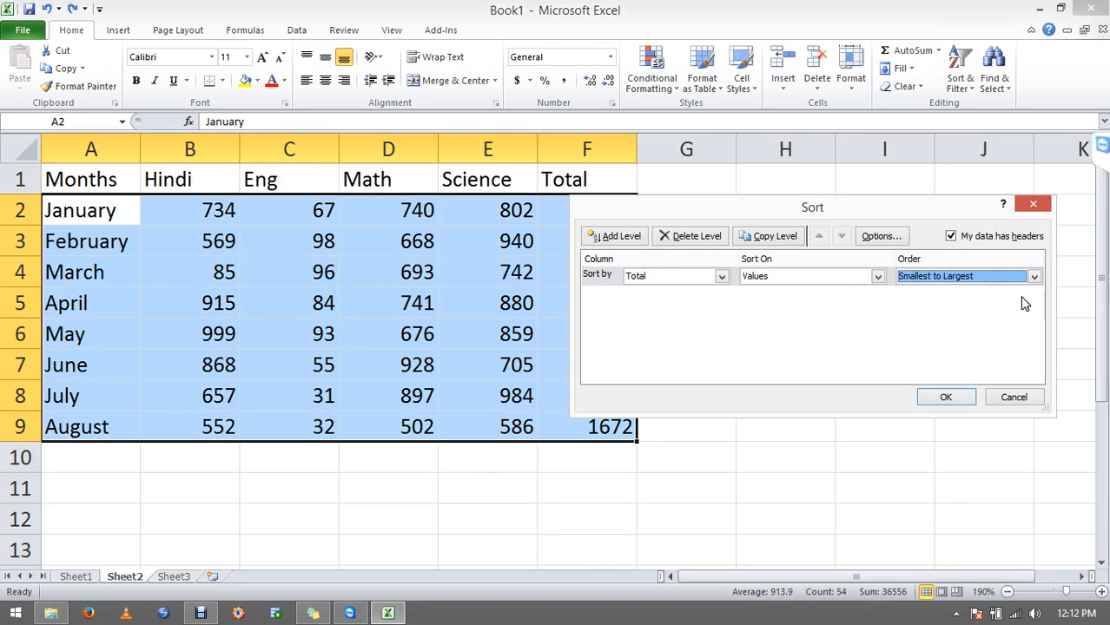
click(943, 397)
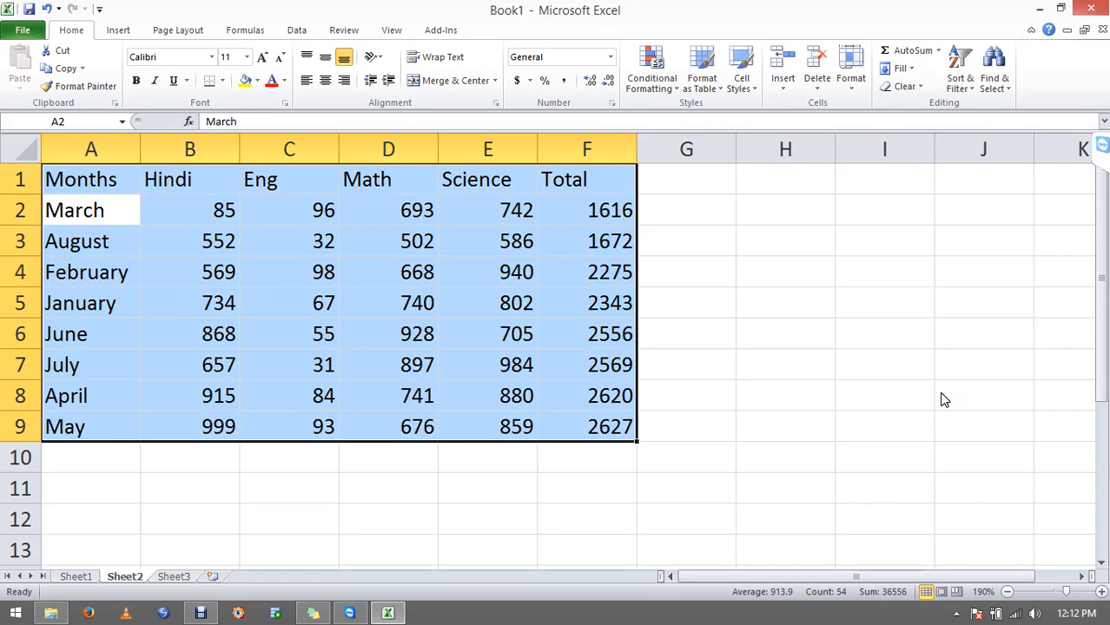
Select the totals in F2:F9 and jump to cell A15 with Go To.
click(589, 223)
drag(591, 228, 610, 425)
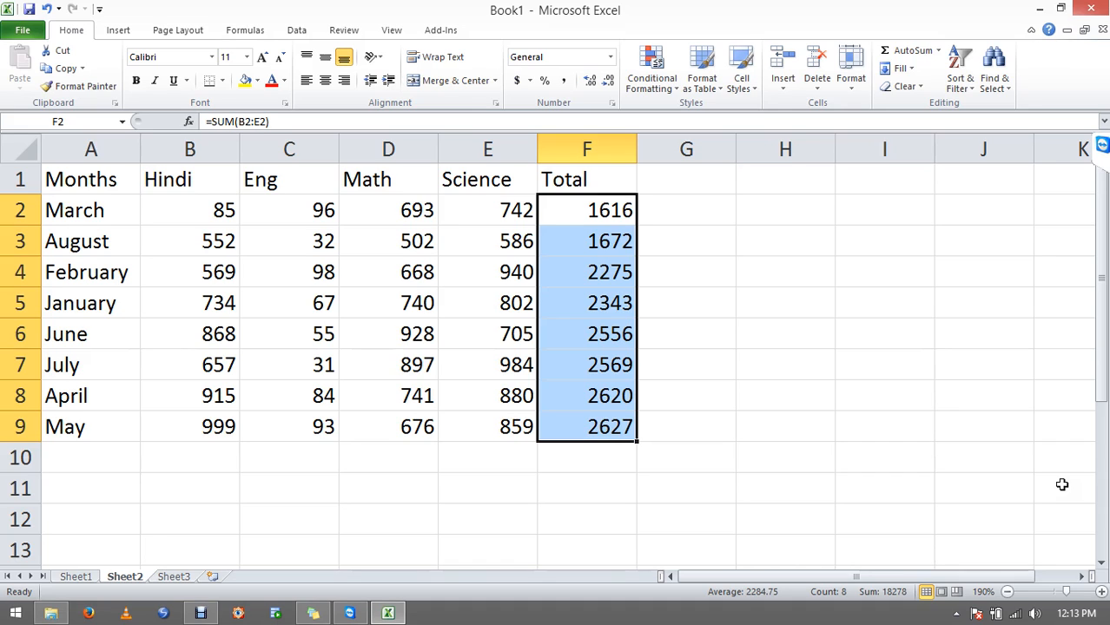
key(ctrl+g)
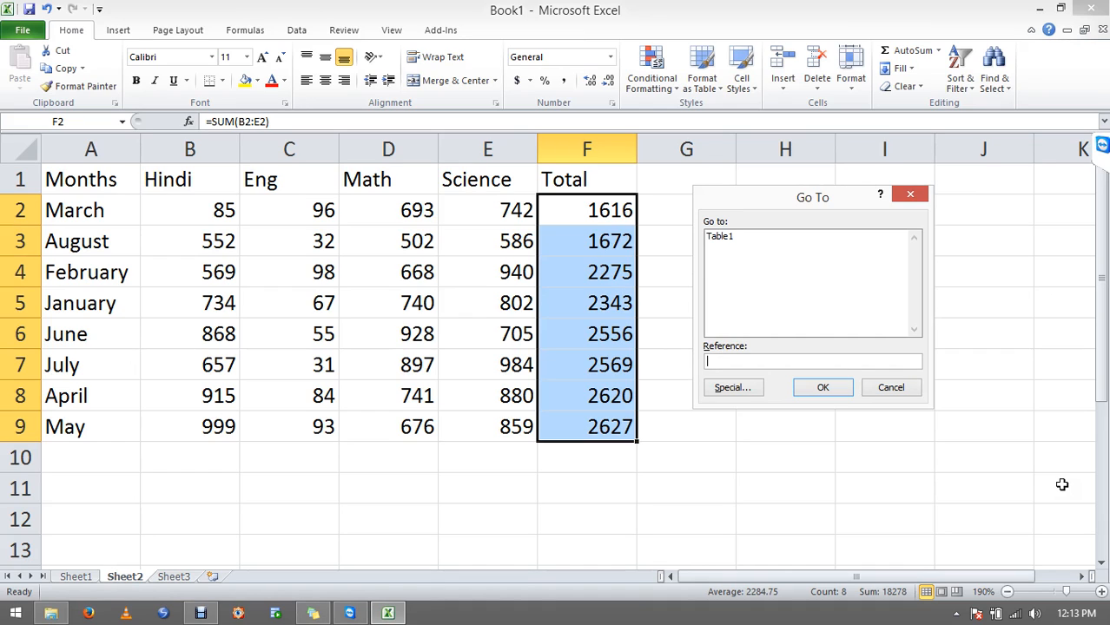
text(a15)
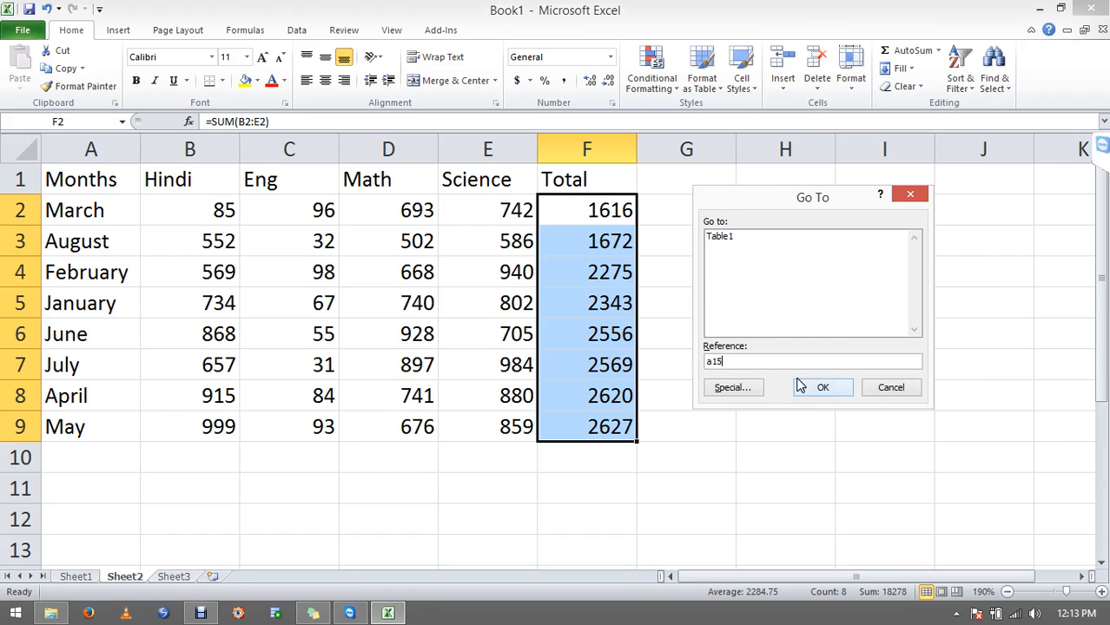
click(823, 390)
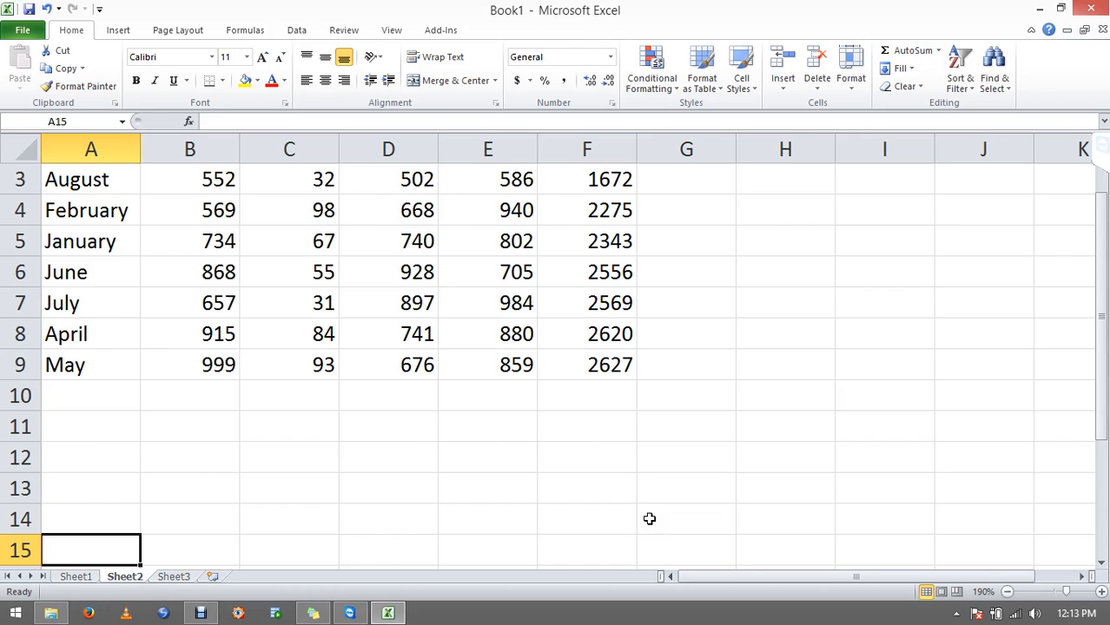
scroll(649, 518, up, 1)
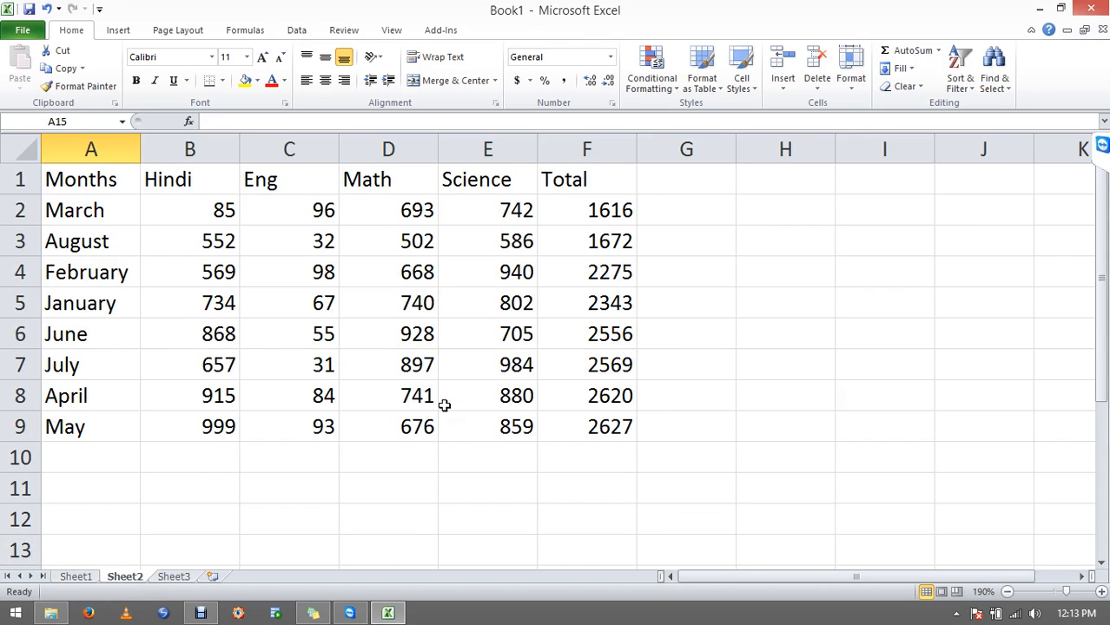
Add empty comments to cells B3, C8, D3, D8 and E4 of the marks table.
click(221, 244)
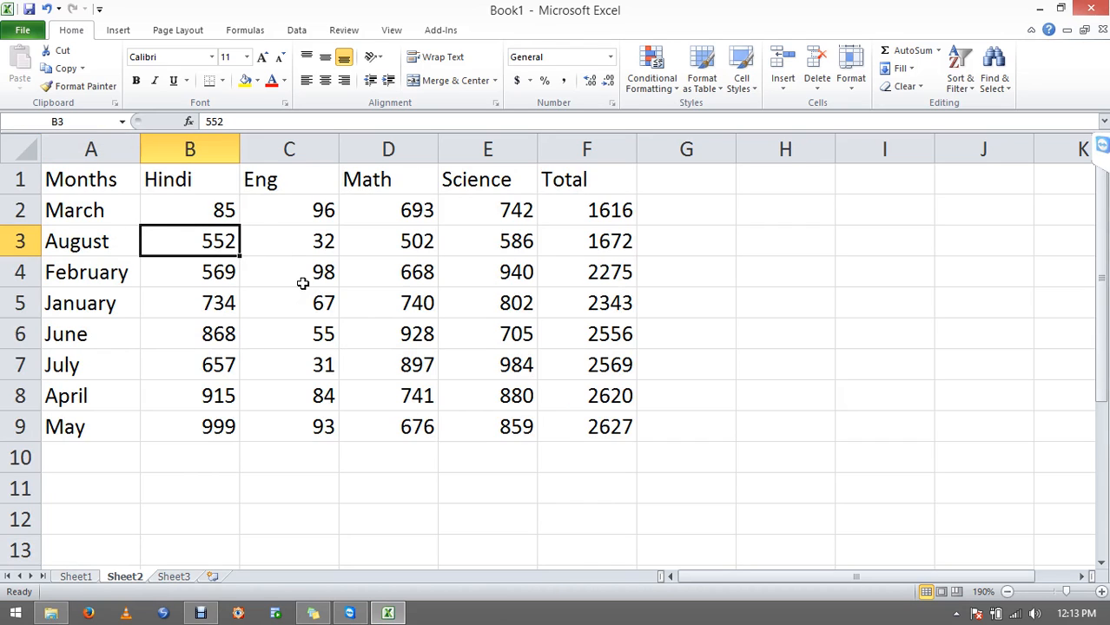
key(shift+F2)
click(271, 390)
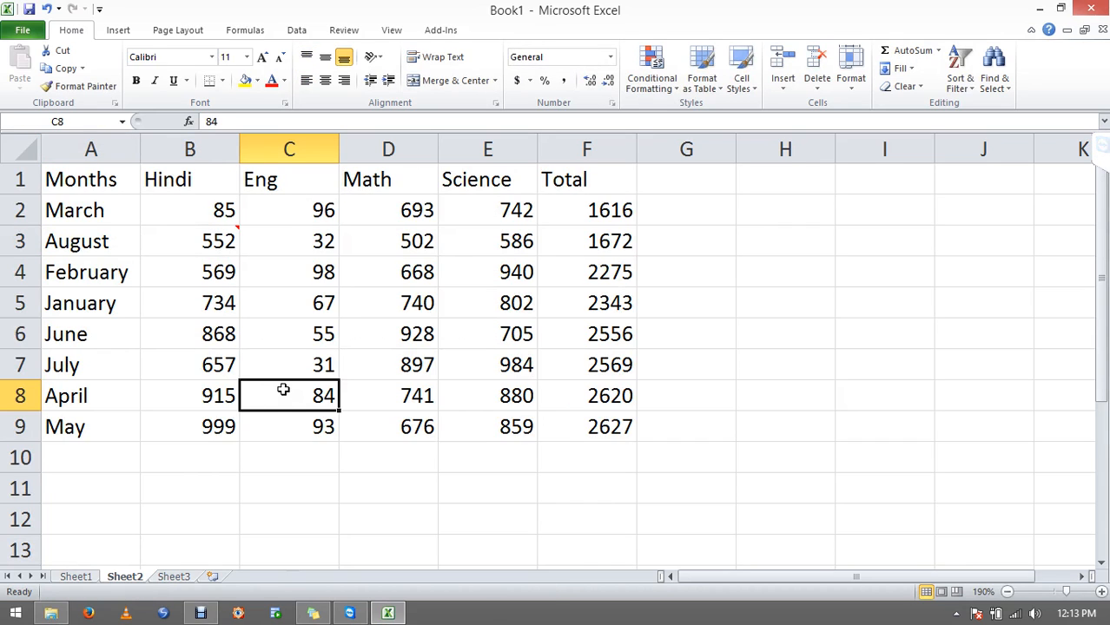
key(shift+F2)
click(379, 250)
key(shift+F2)
click(380, 404)
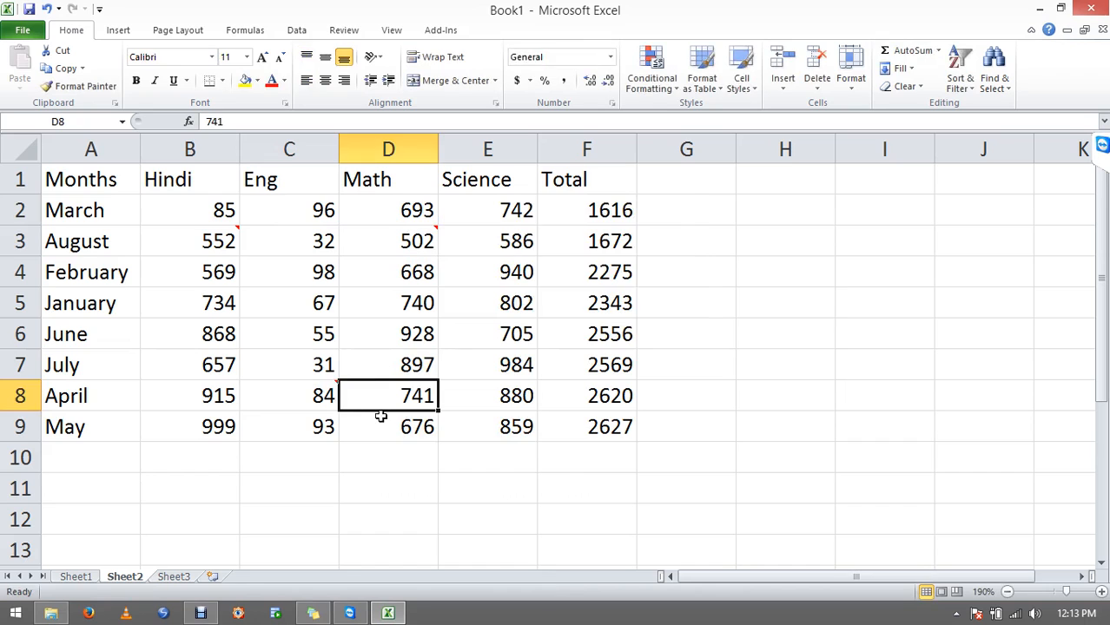
key(shift+F2)
click(460, 280)
key(shift+F2)
click(512, 512)
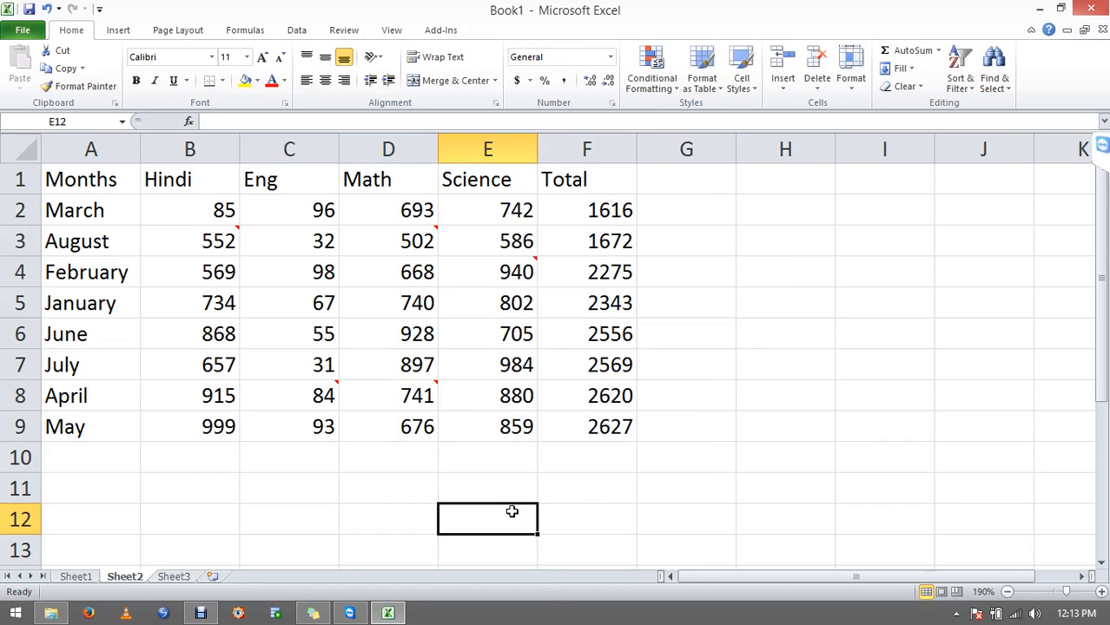
drag(575, 210, 595, 401)
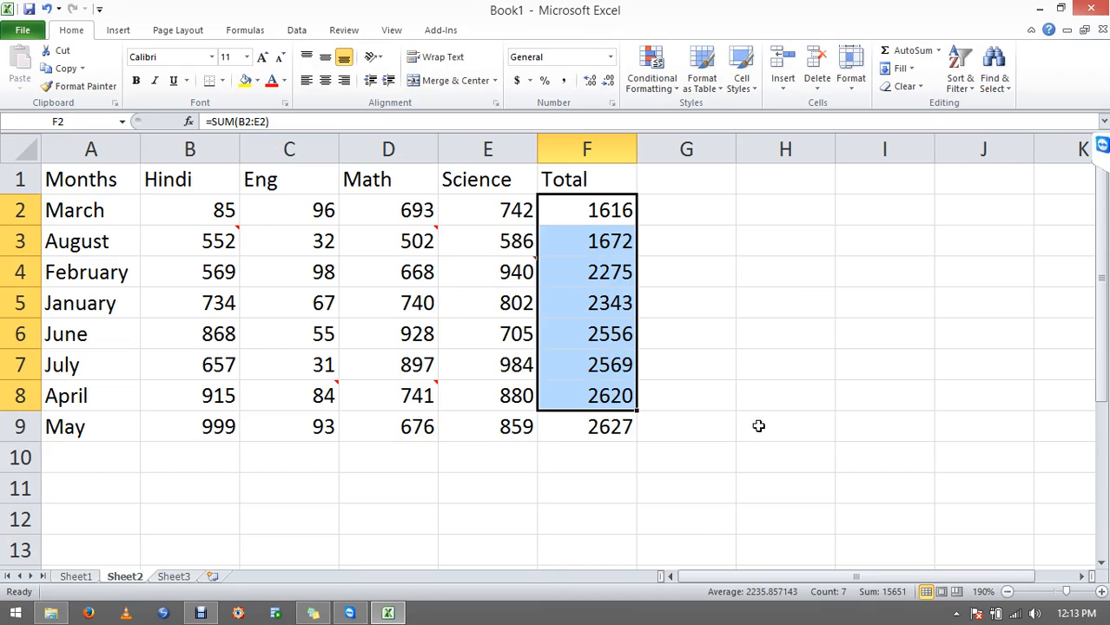
click(932, 415)
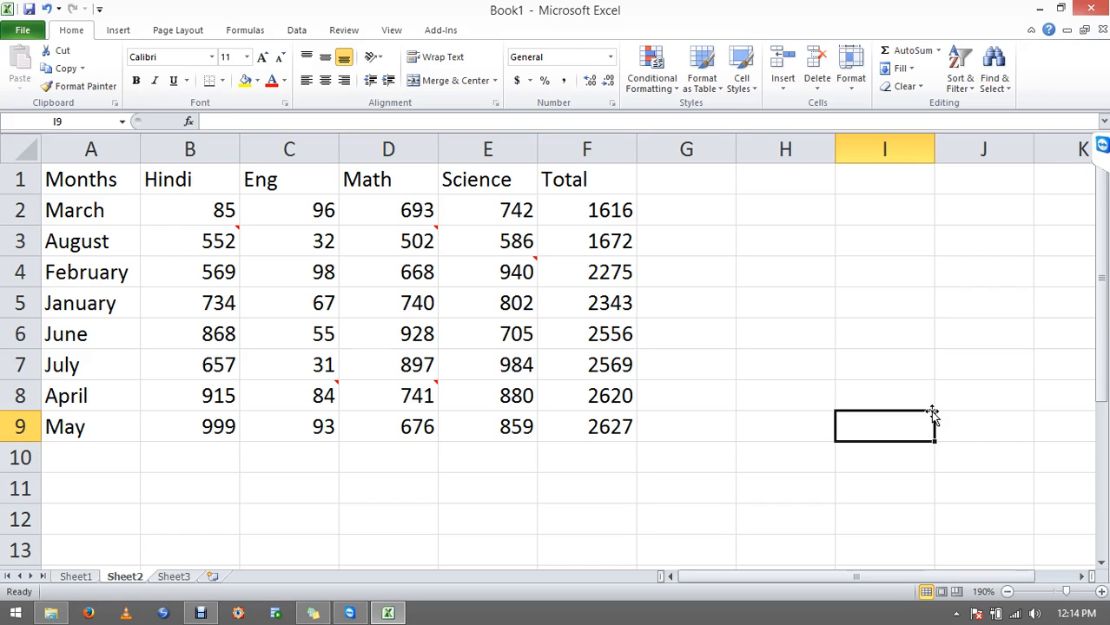
key(ctrl+Up)
key(Left)
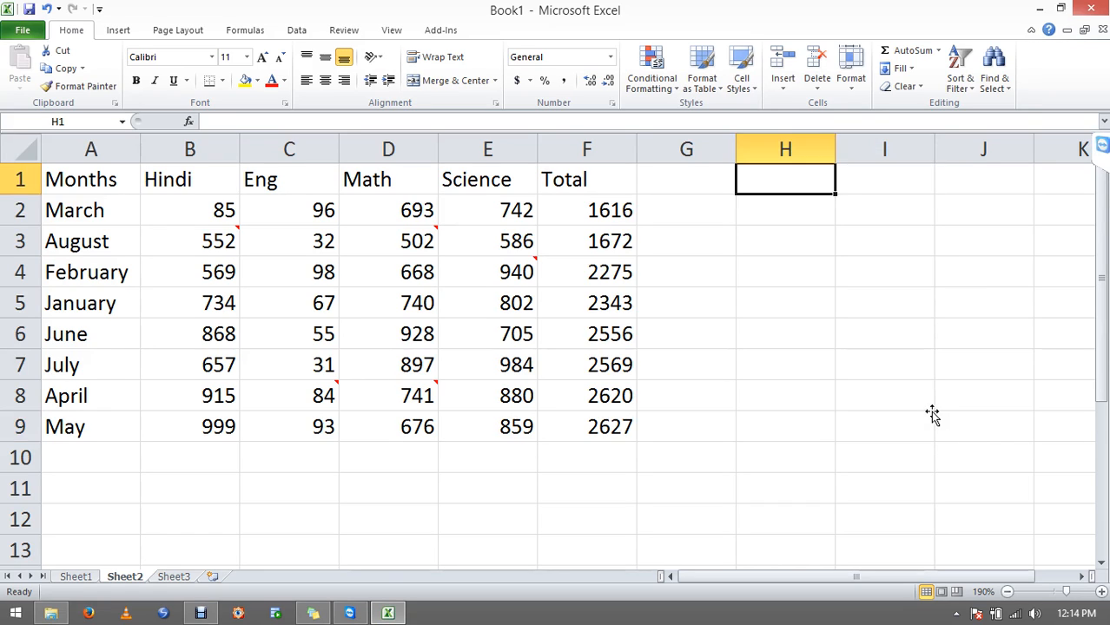
key(Left)
key(Left)
key(Down)
key(Left)
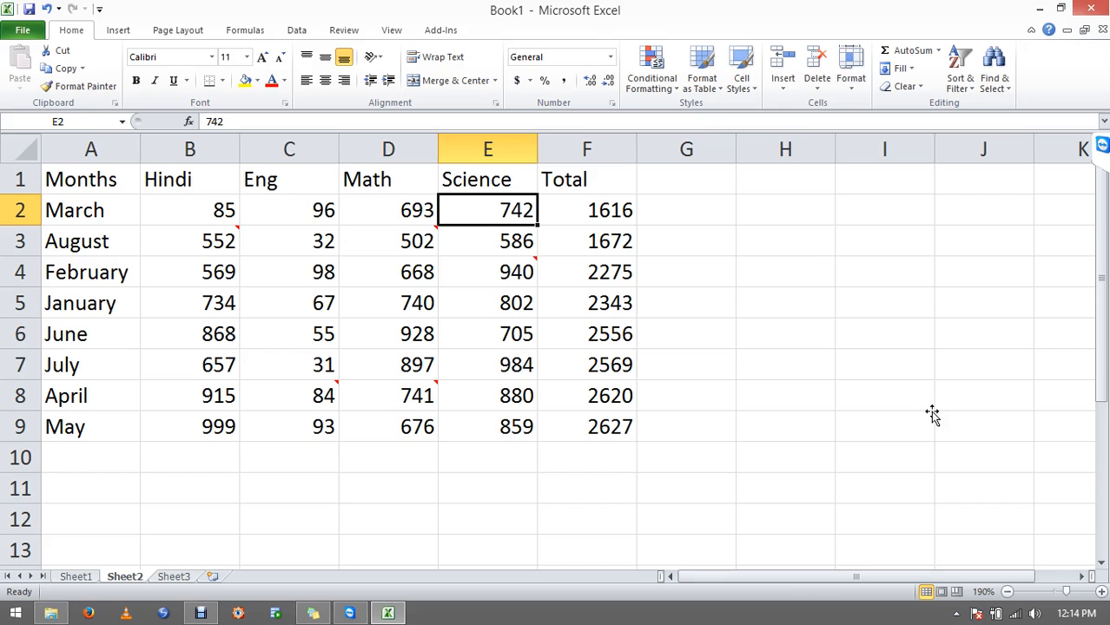
Clear all formula cells selected through Go To Special and refill the totals in F2:F9 with AutoSum.
key(ctrl+g)
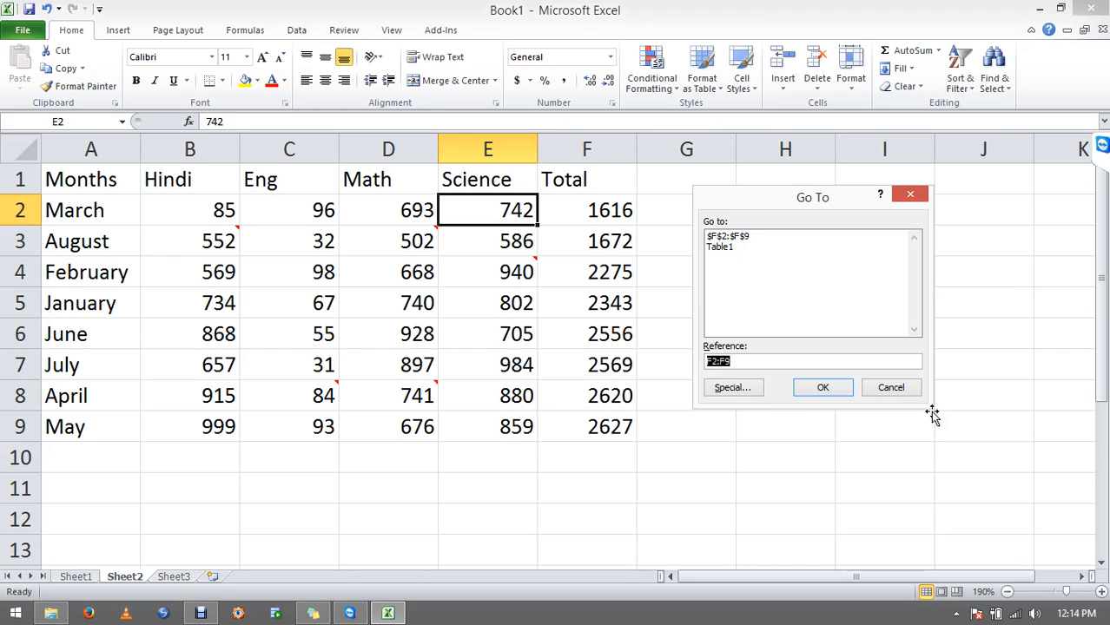
click(731, 388)
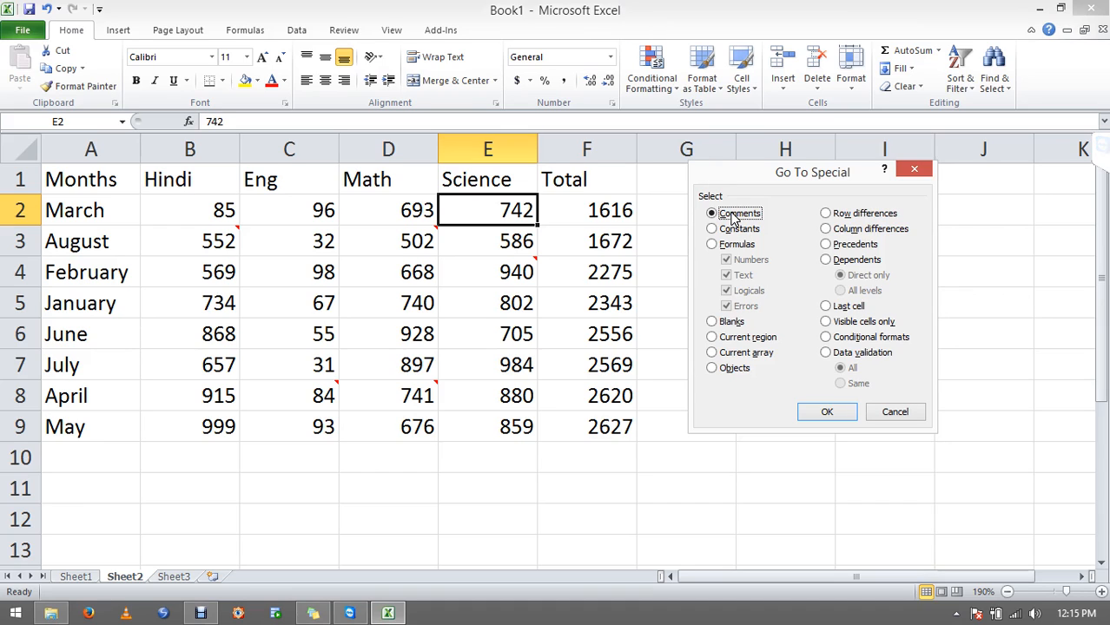
click(742, 245)
click(827, 412)
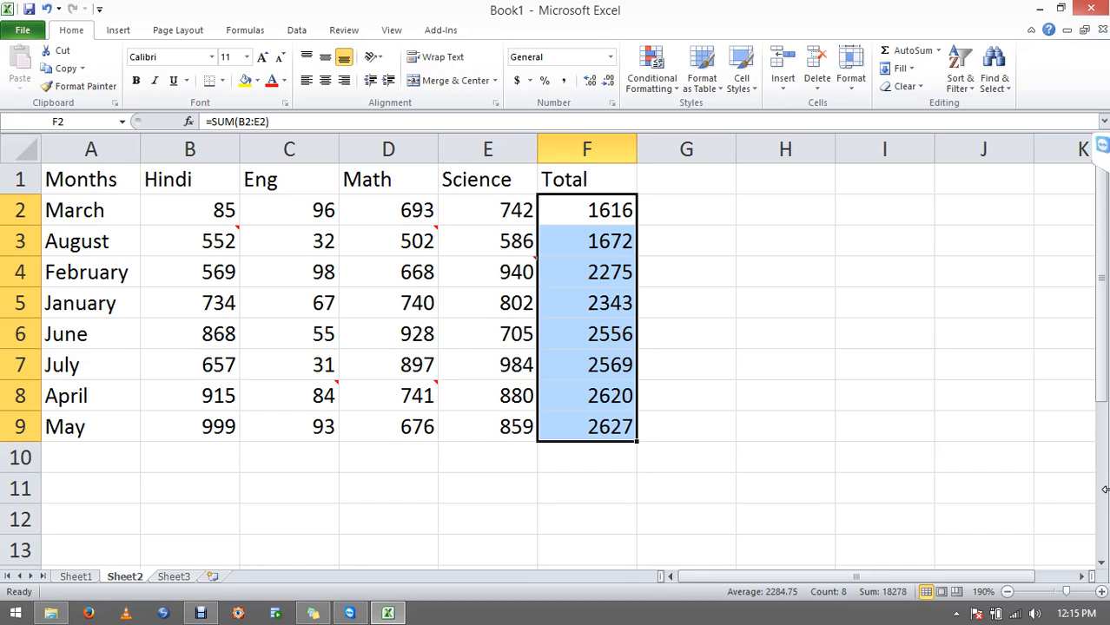
key(Delete)
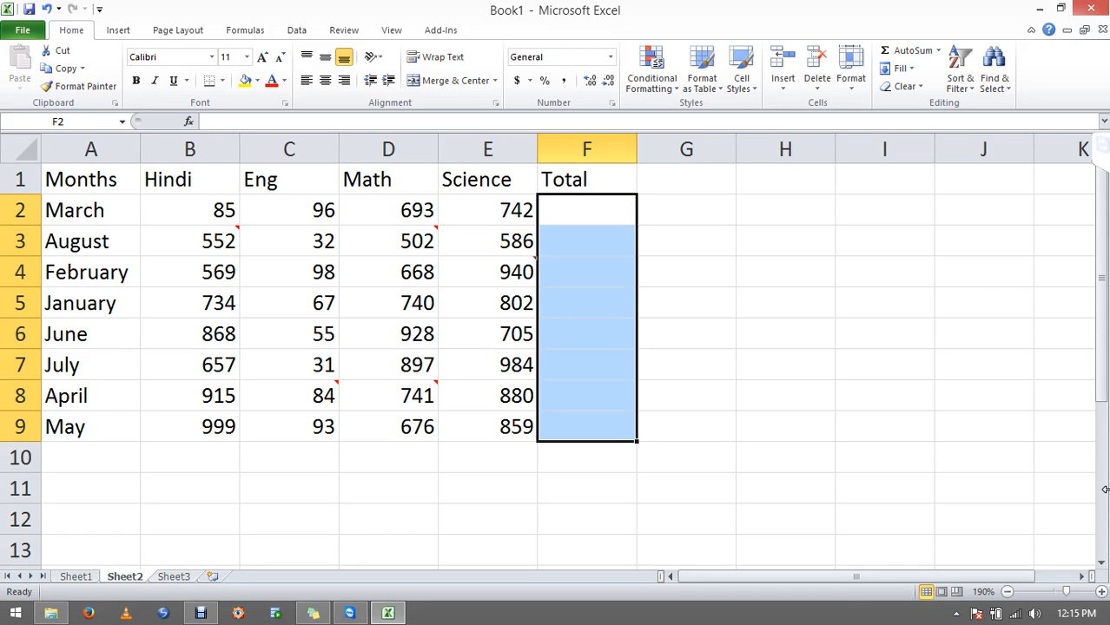
key(alt+equal)
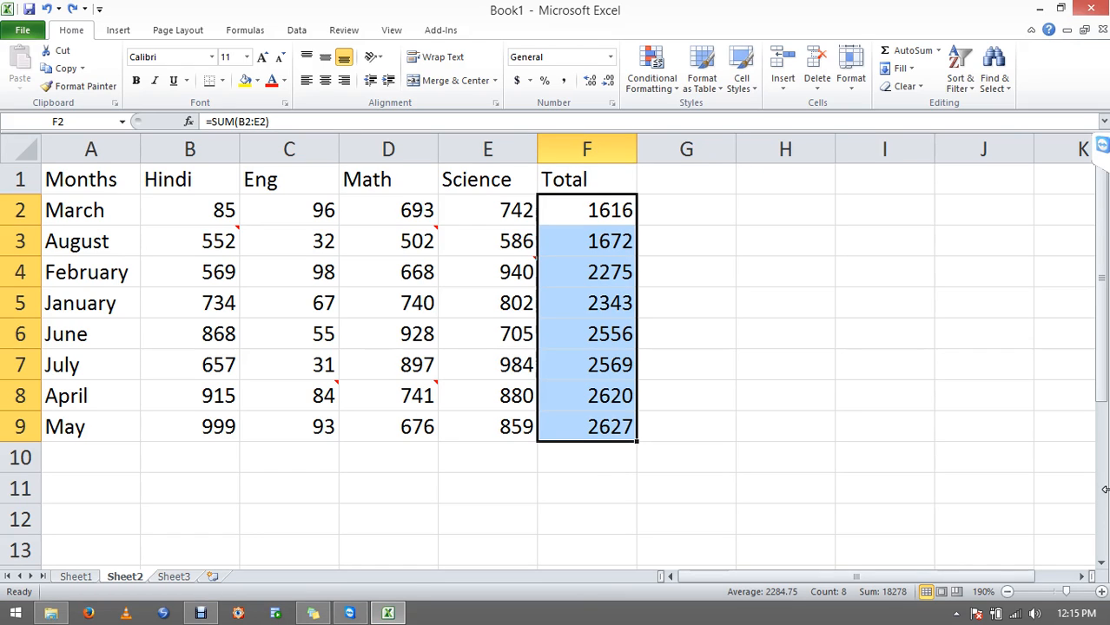
key(Down)
key(ctrl+shift+Down)
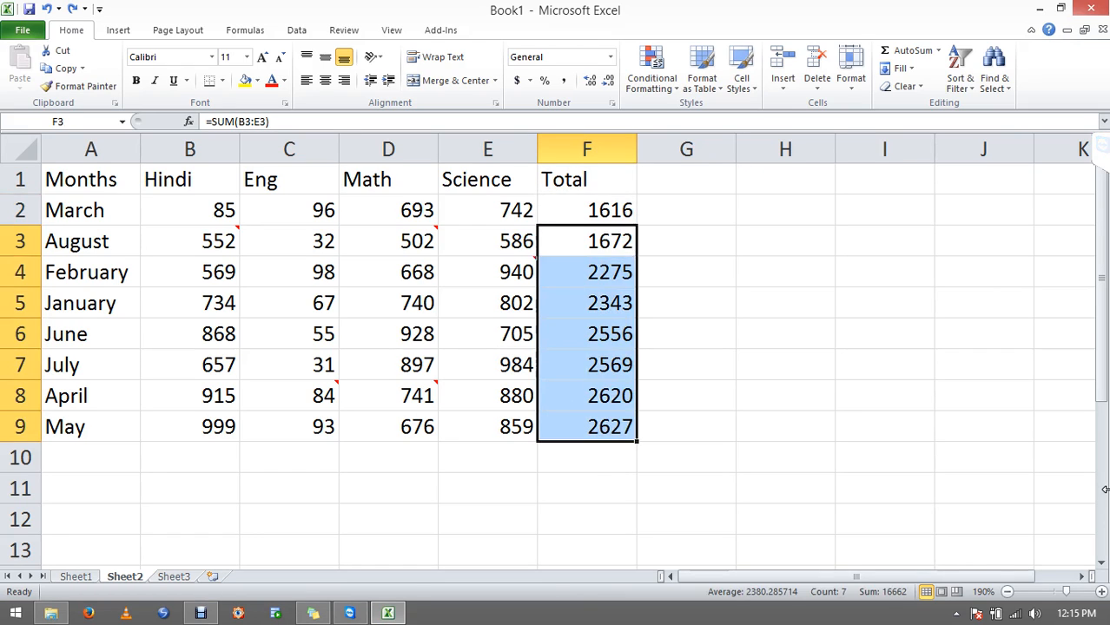
key(ctrl+c)
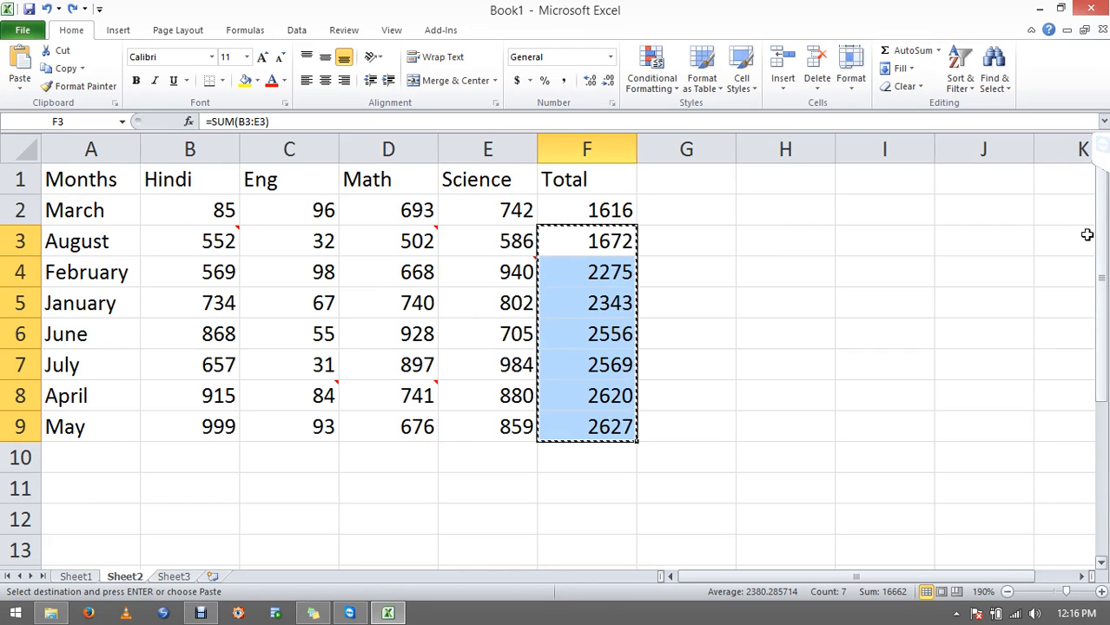
key(Escape)
drag(601, 215, 602, 354)
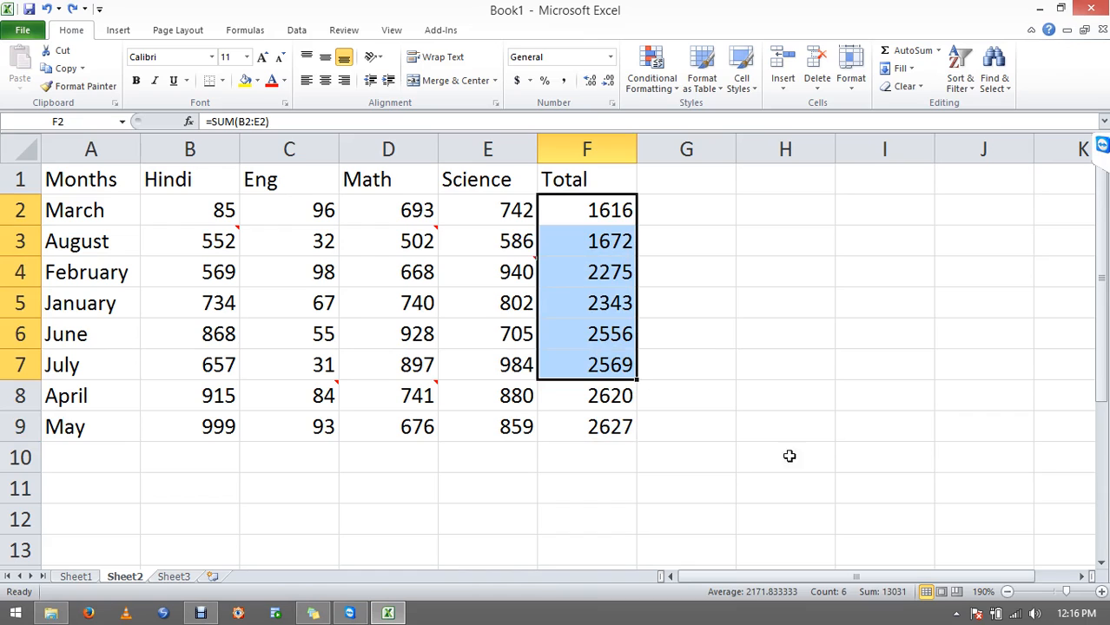
Enter the formula =C5+C8 in cell H9 to add the January and April Eng marks.
click(829, 427)
text(=)
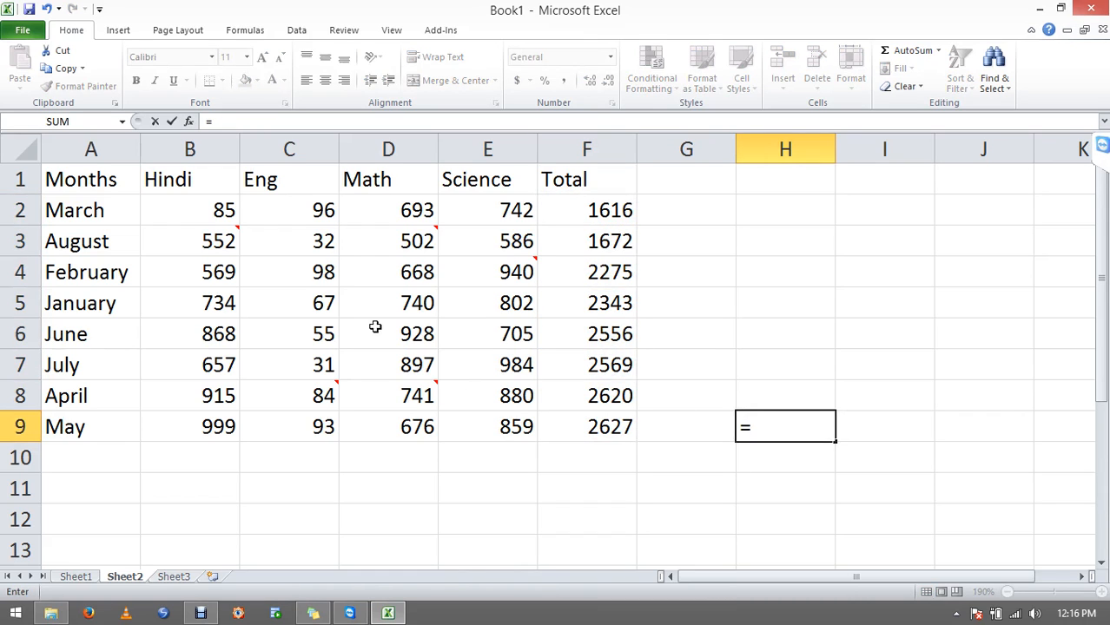
click(309, 300)
text(+)
click(317, 396)
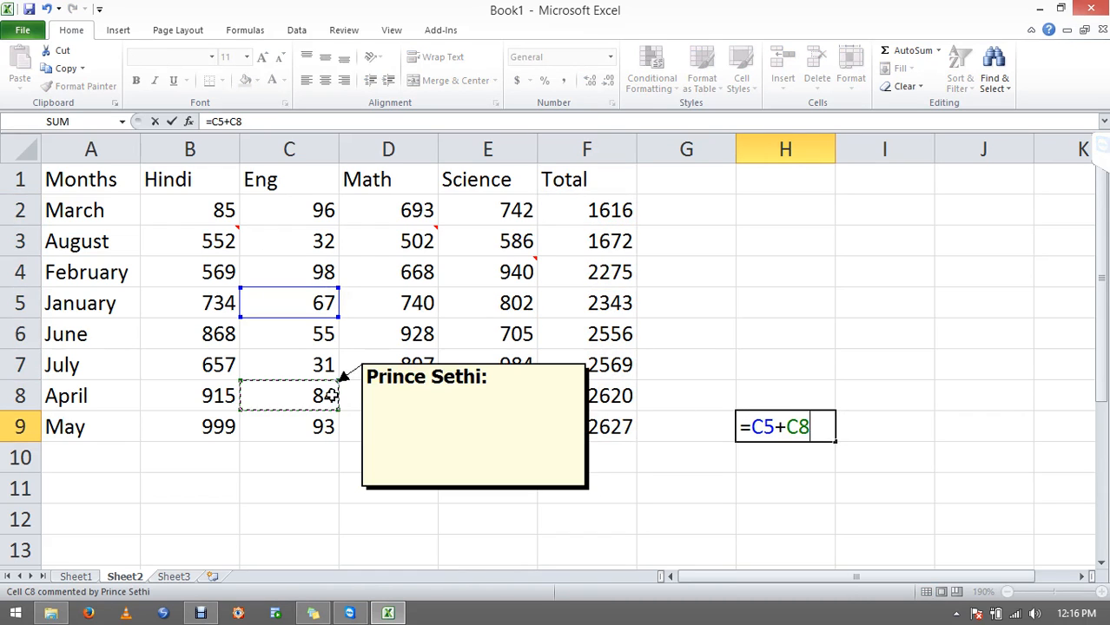
key(Return)
Enter the formula =E4+B3 in cell C12 to add the February Science and August Hindi marks.
click(285, 518)
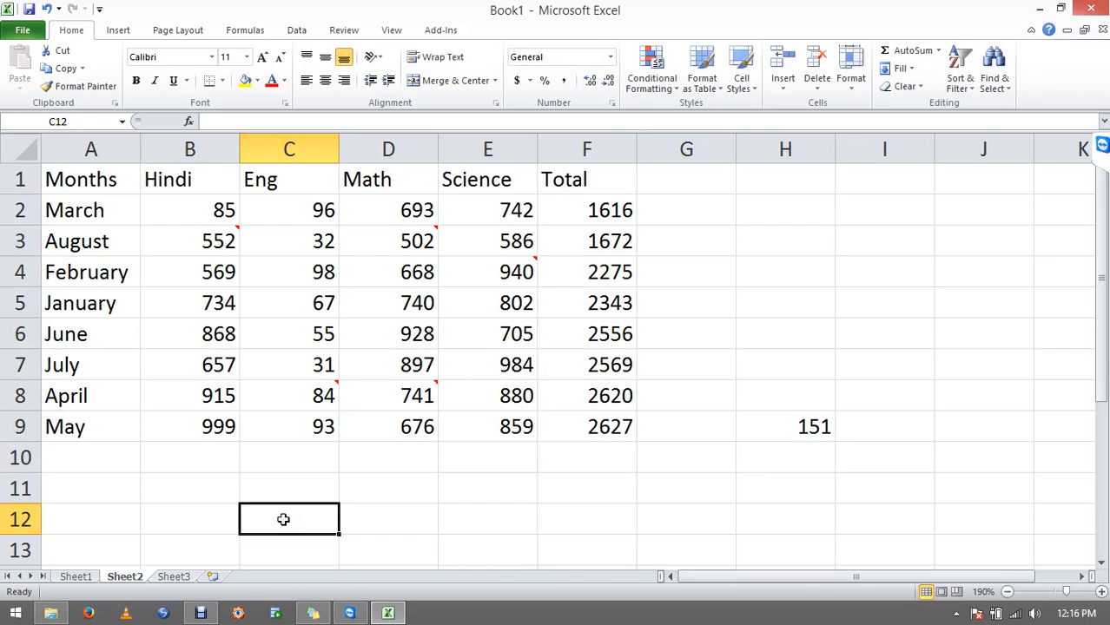
text(=)
click(533, 275)
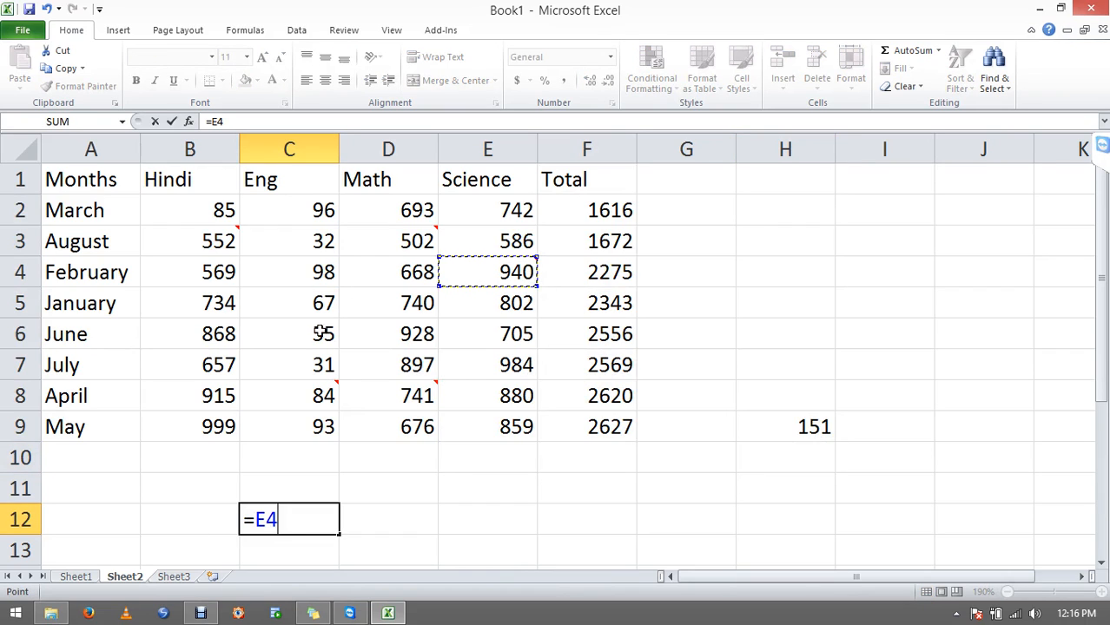
text(+)
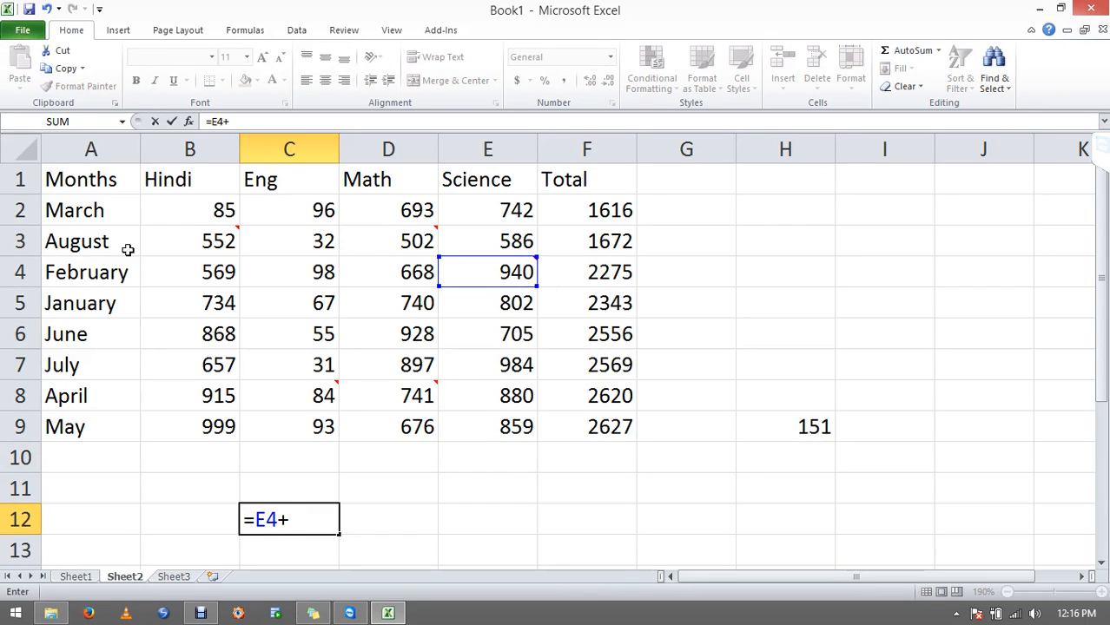
click(166, 244)
key(Return)
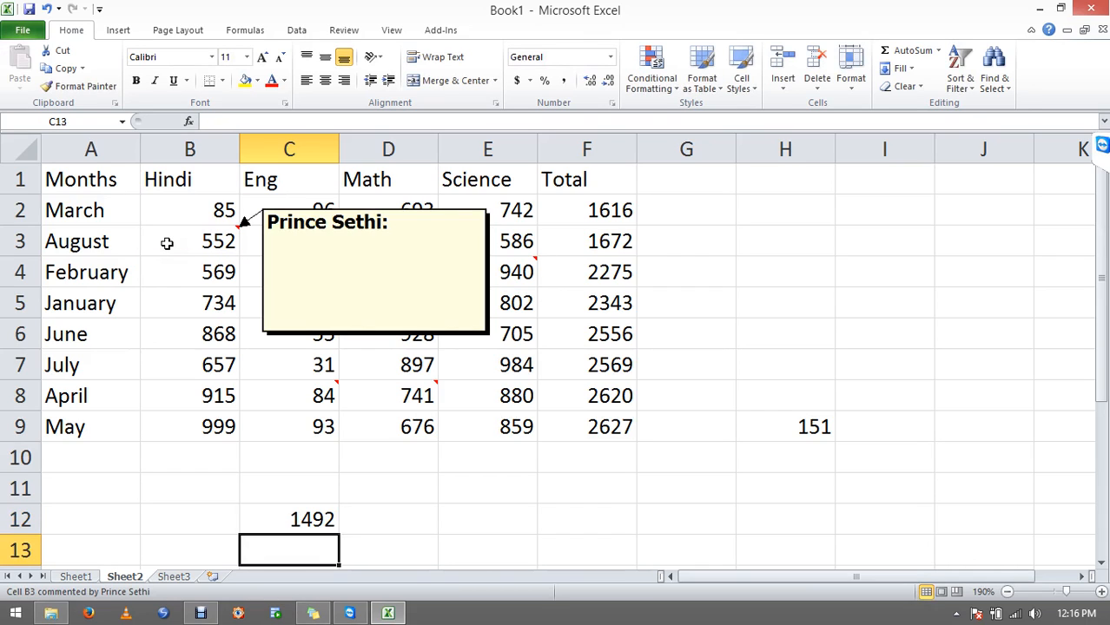
key(Up)
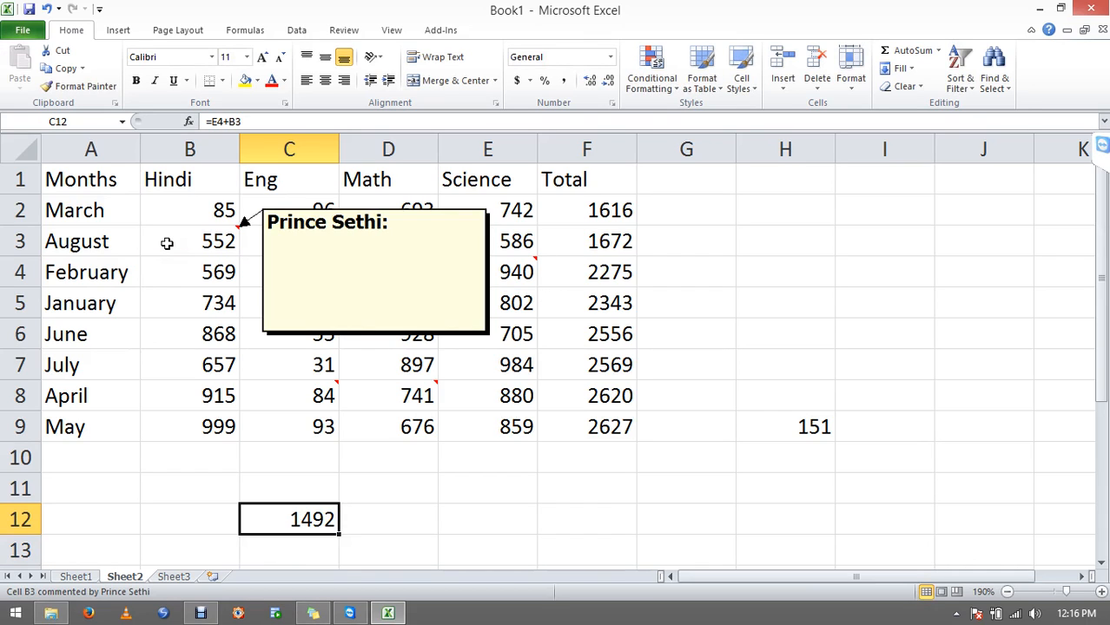
Clear all formula cells selected through Go To Special and undo the clearing.
key(F5)
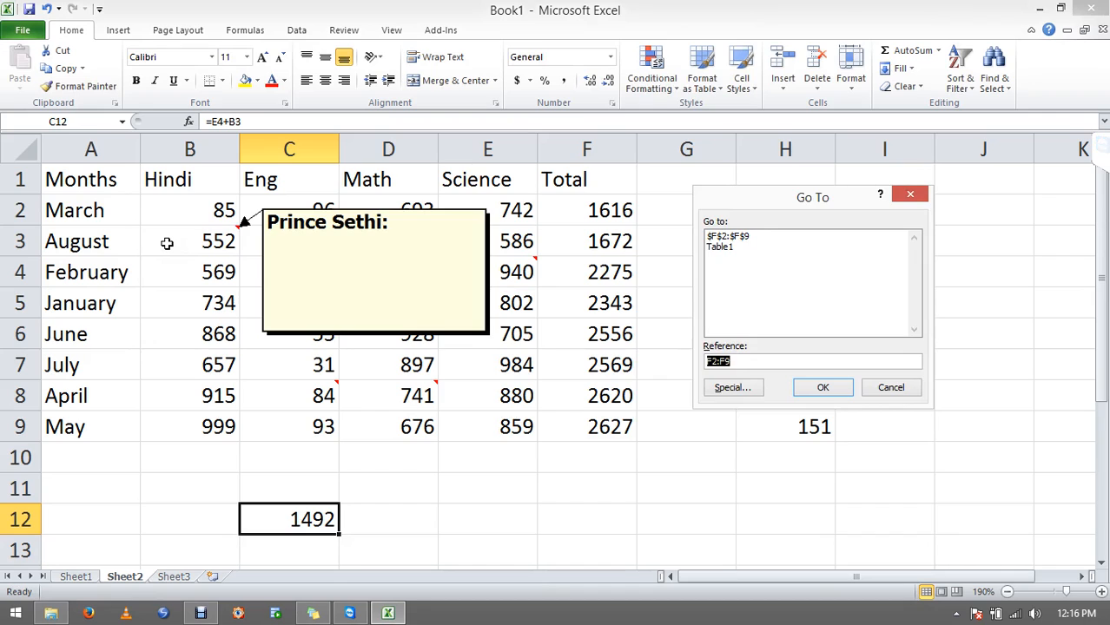
key(alt+s)
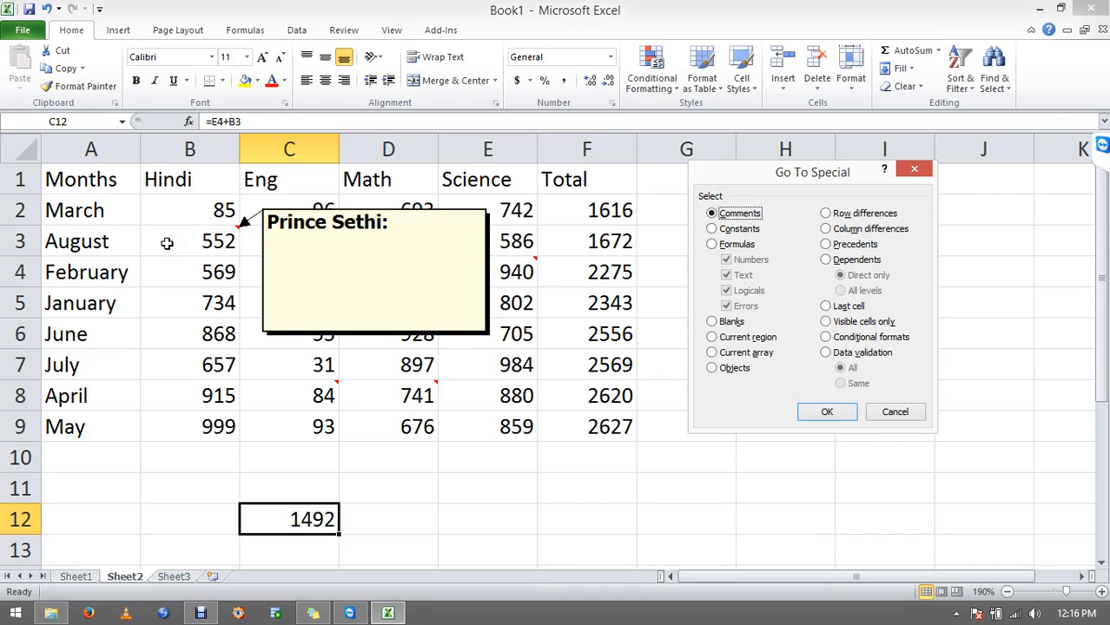
key(alt+f)
key(Return)
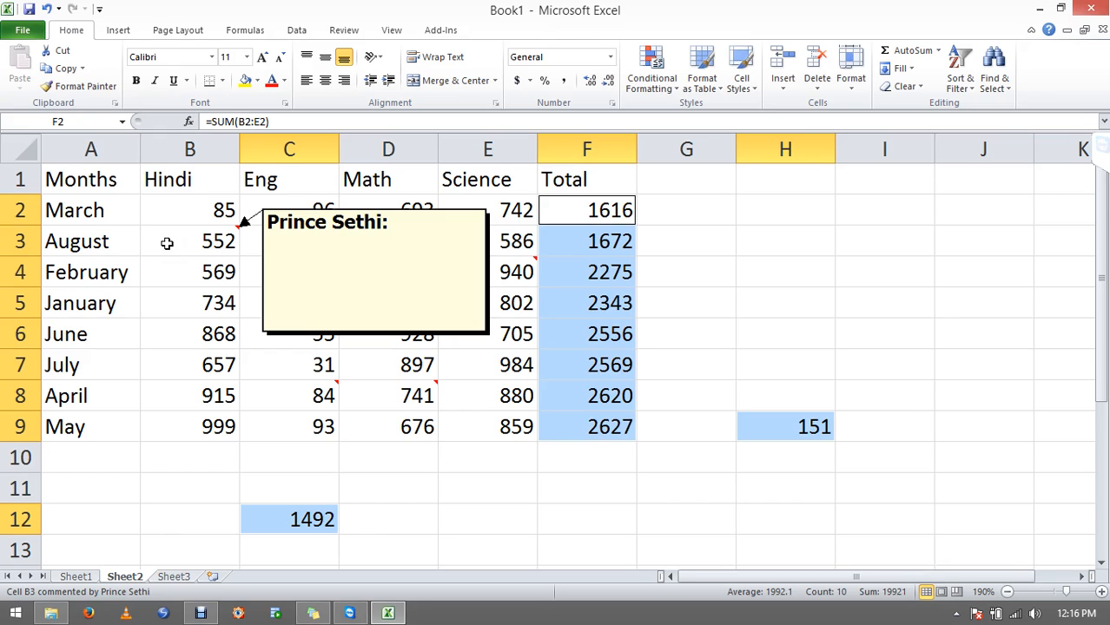
key(Delete)
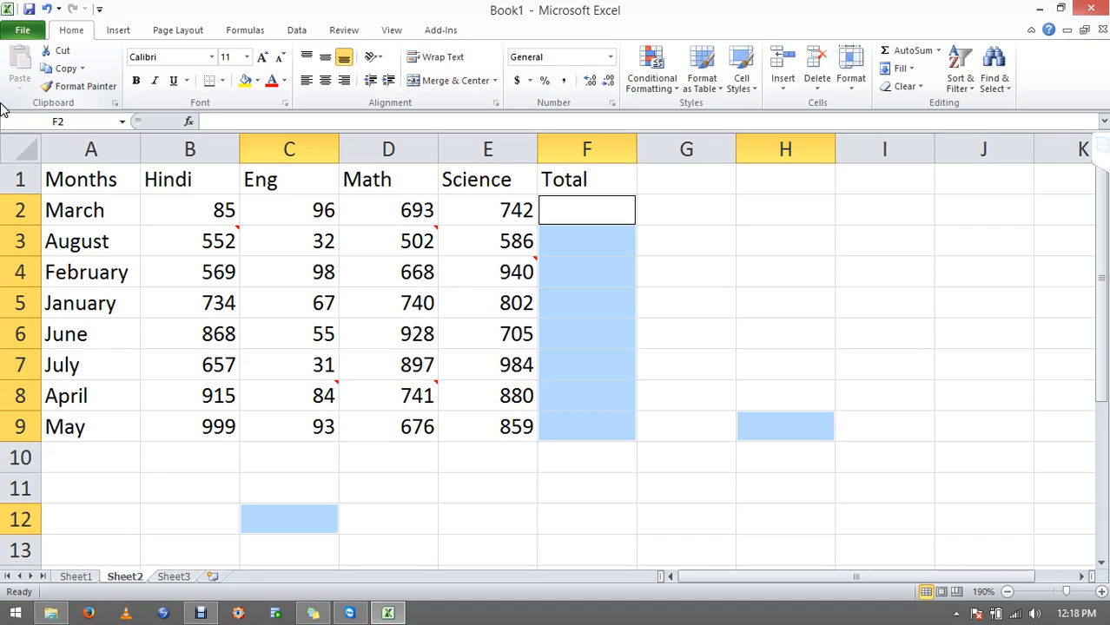
key(alt+equal)
Clear the formula in cell C12 below the marks table.
key(Down)
key(Down)
key(Down)
key(Down)
key(Down)
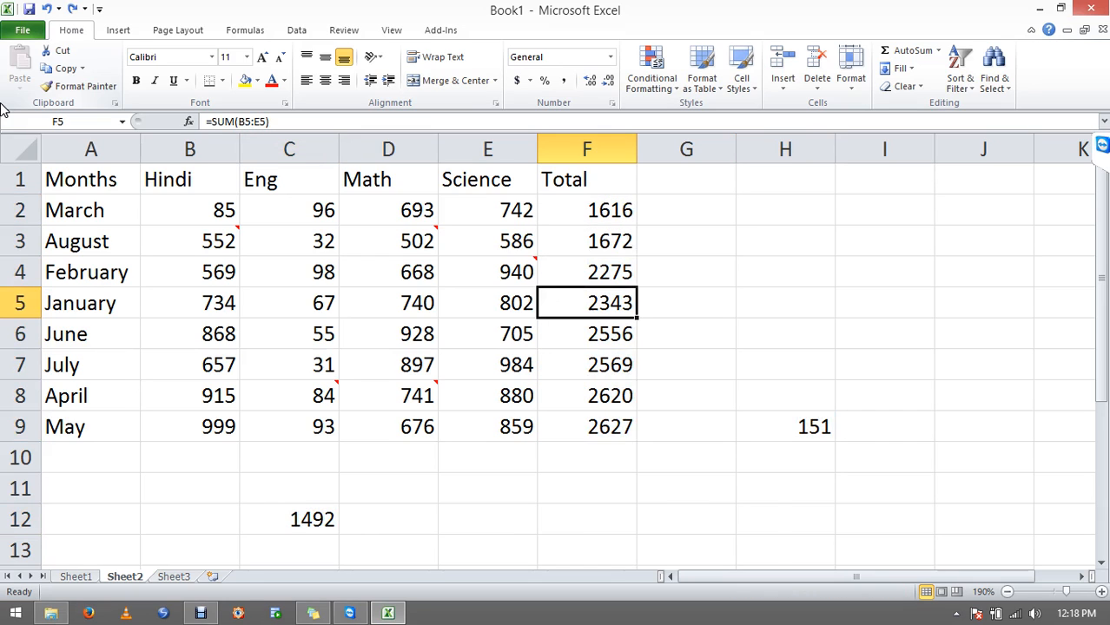
key(Left)
key(Down)
key(Down)
key(Down)
key(Down)
key(Down)
key(Left)
key(Left)
key(Right)
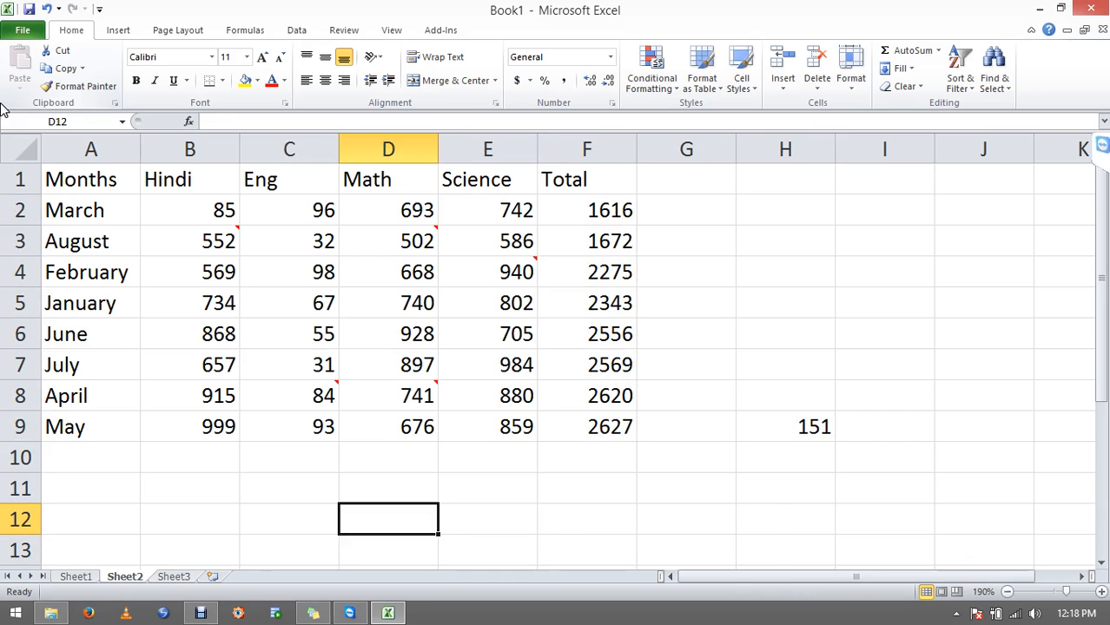
Clear the formula in cell H9 beside the marks table.
key(Right)
key(Up)
key(Right)
key(Right)
key(Up)
key(Right)
key(Up)
key(Delete)
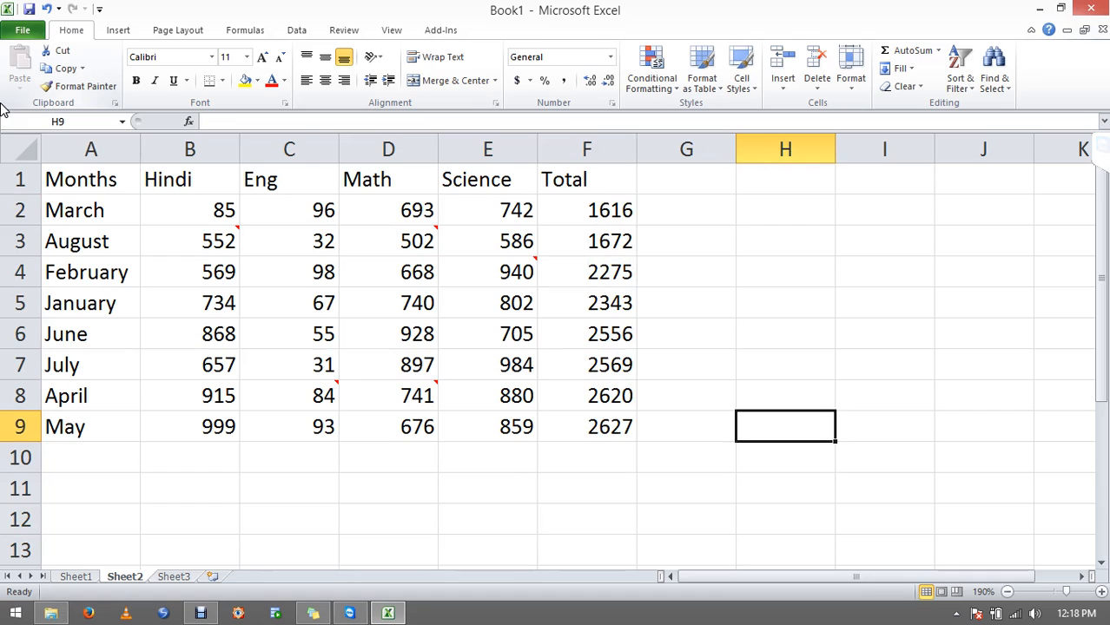
Search the sheet for the text Sum with Find.
key(Left)
key(F5)
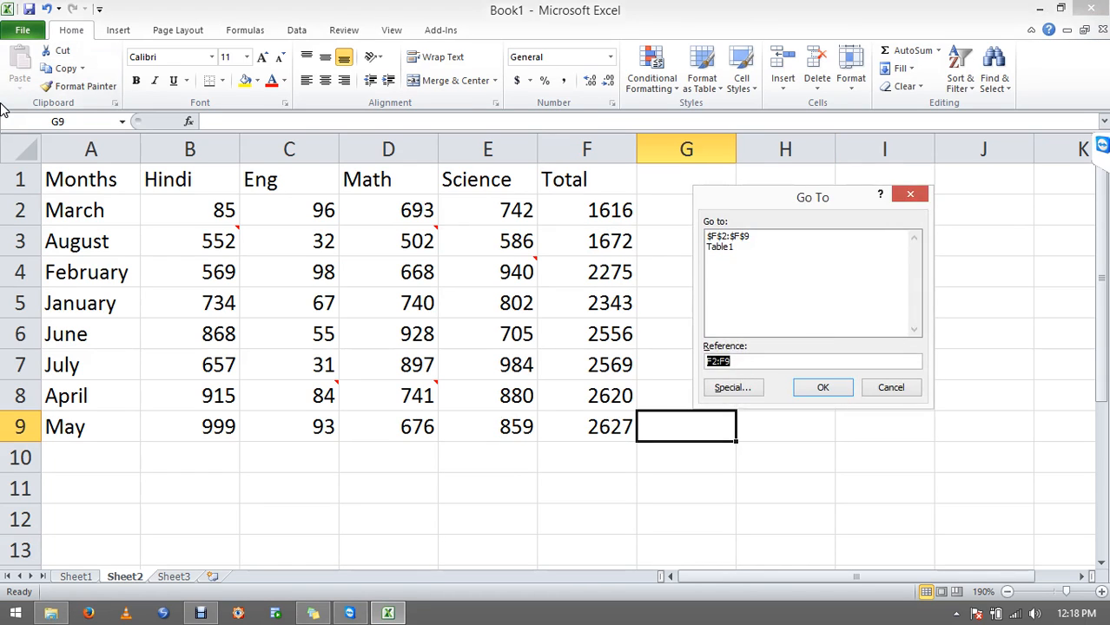
key(Escape)
key(ctrl+f)
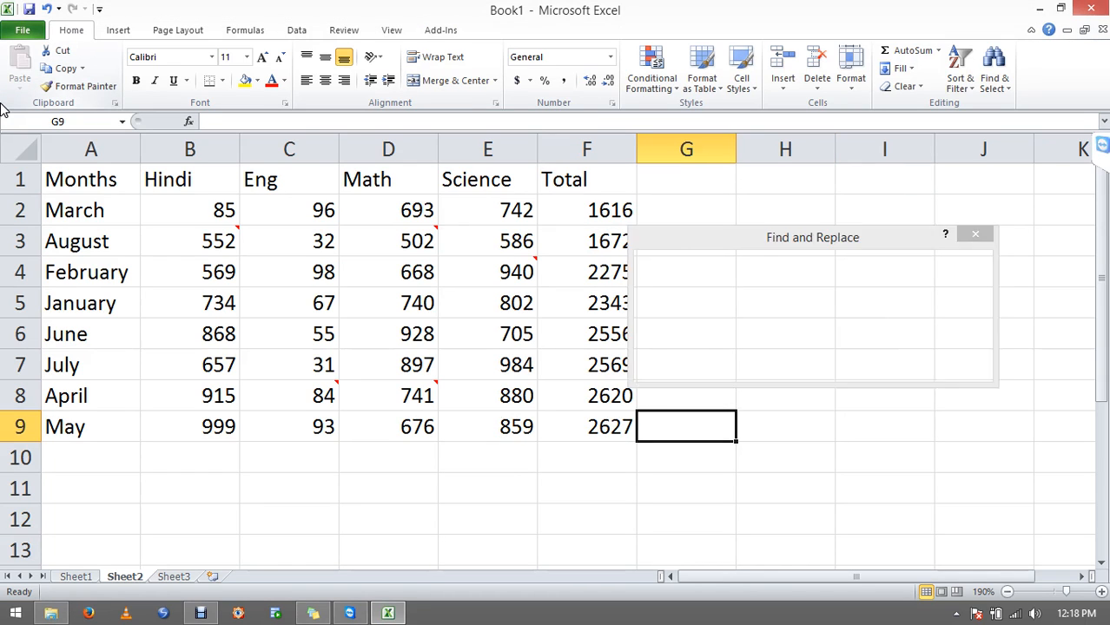
text(Sum)
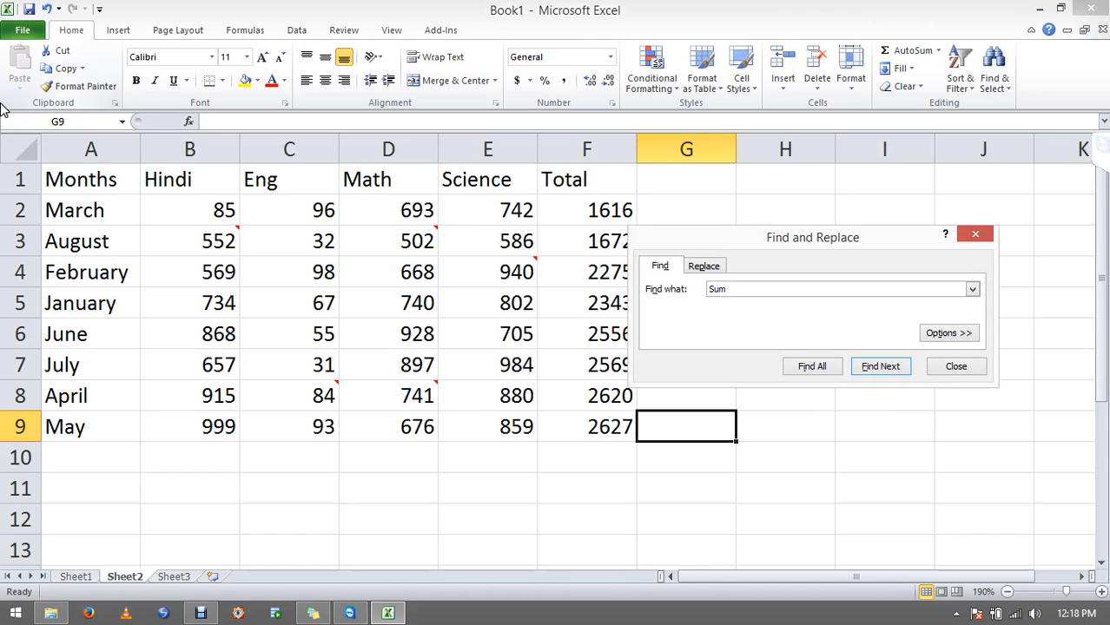
key(Return)
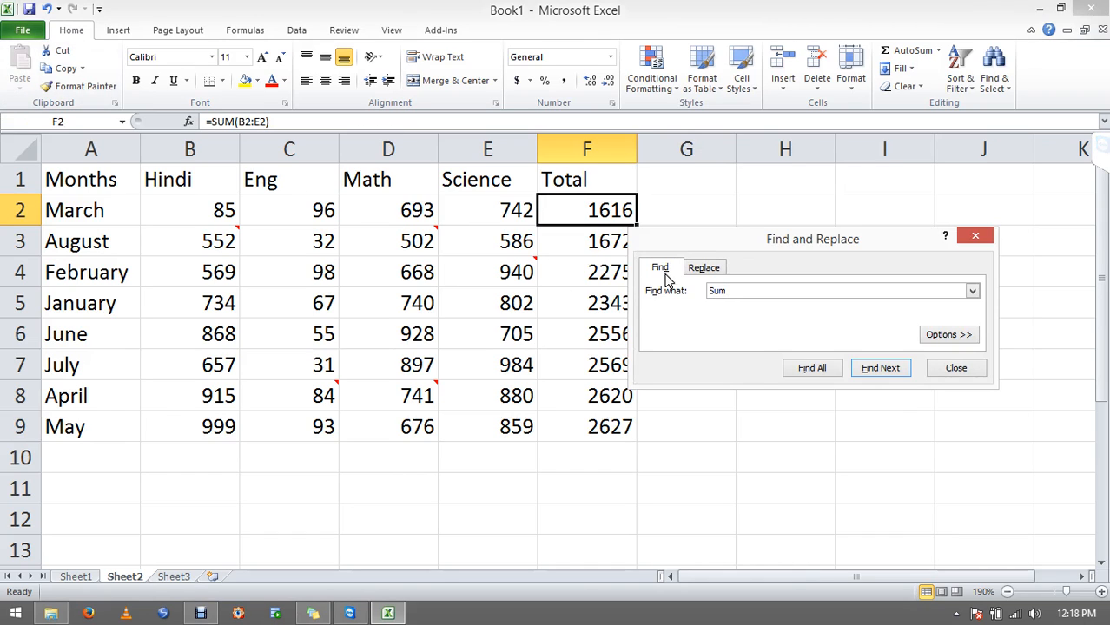
Replace every Sum with average in the Total column formulas and close Find and Replace.
click(696, 268)
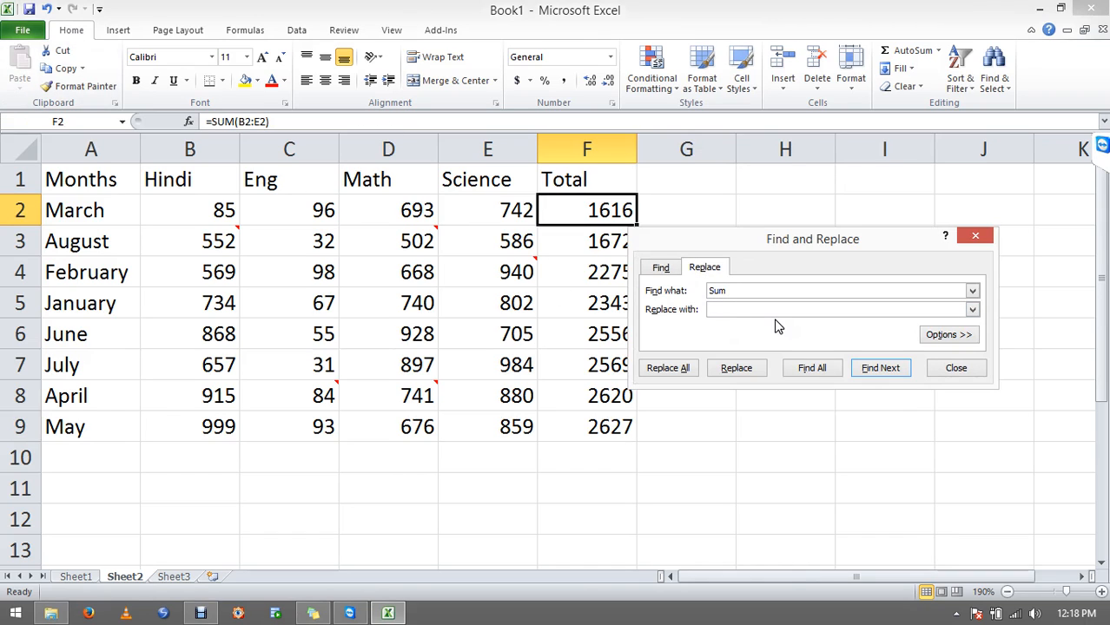
text(average)
key(alt+a)
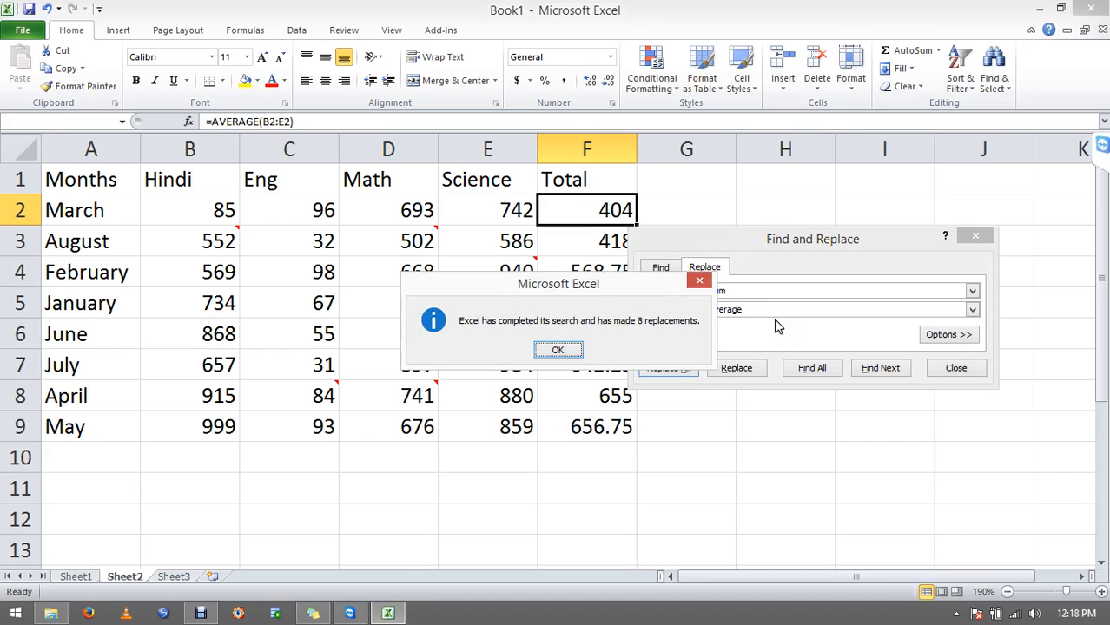
key(Return)
key(Escape)
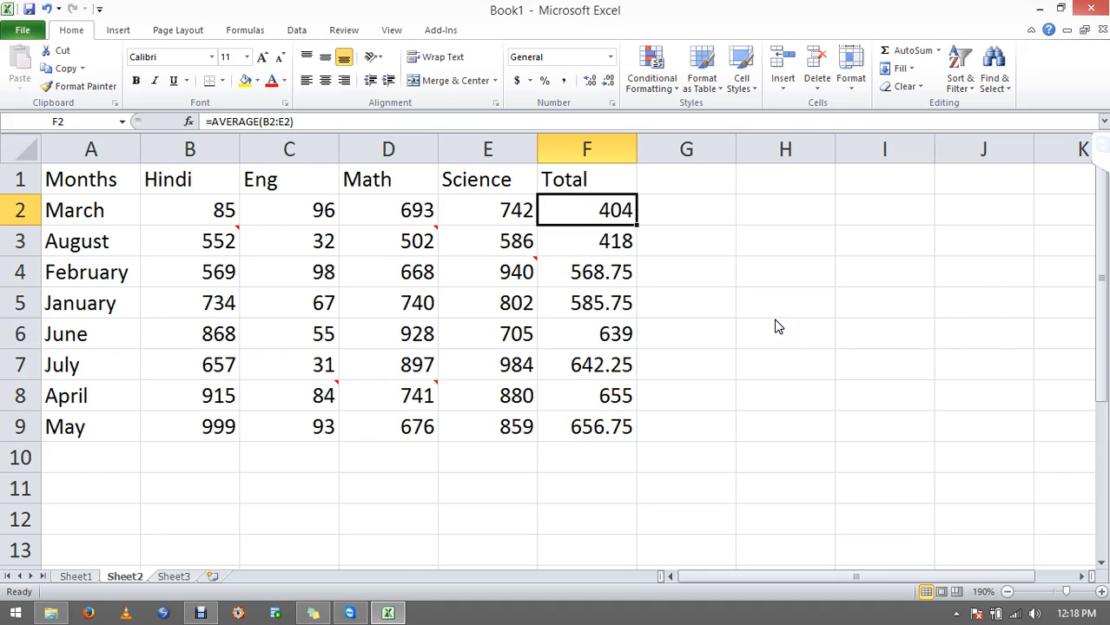